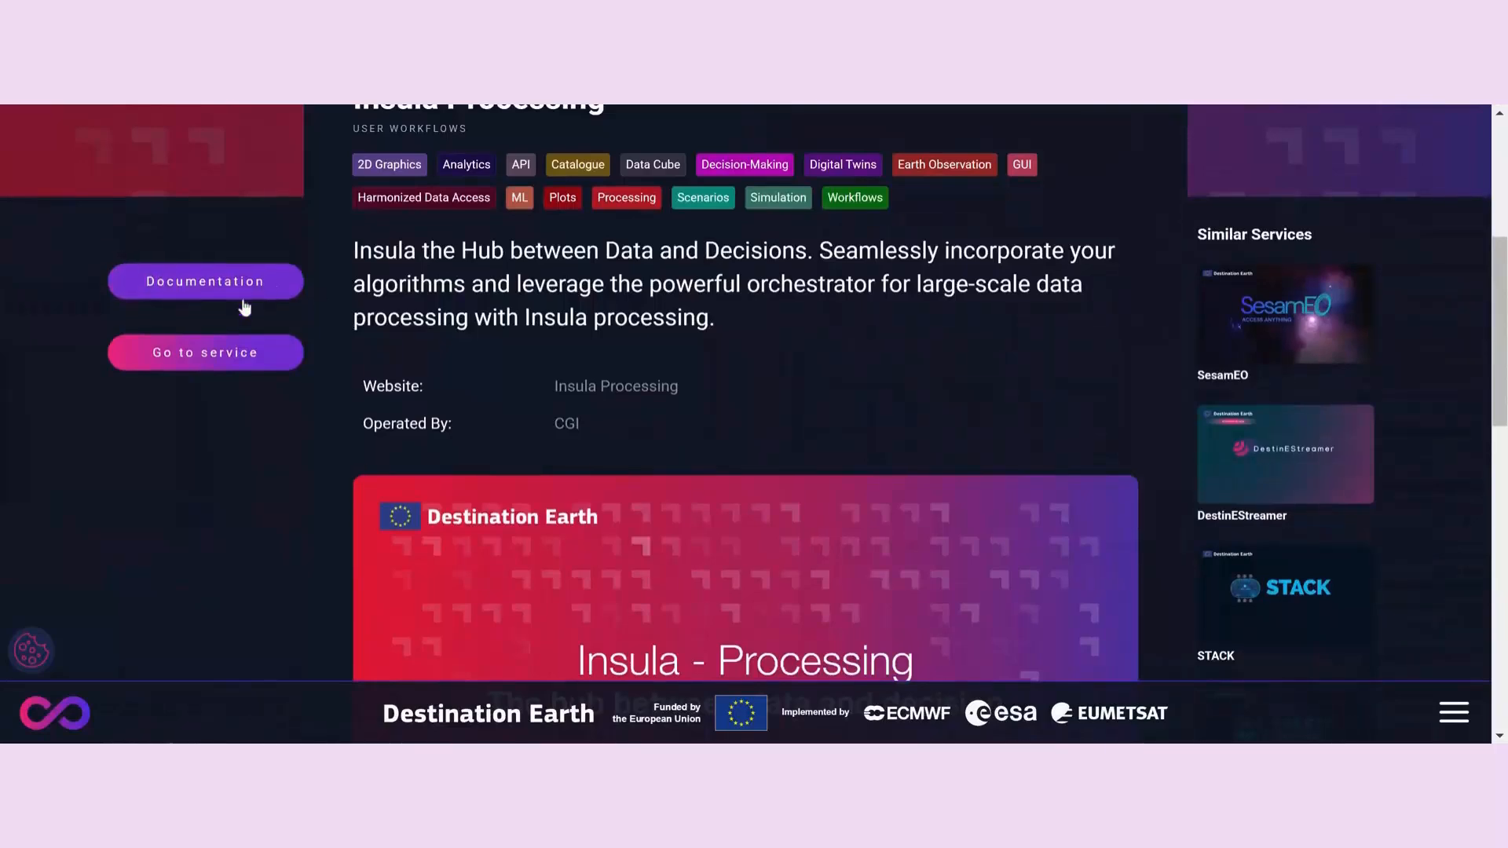
- Open the Insula service from the Insula Processing service page
{"action": "left_click", "coordinate": [222, 360]}
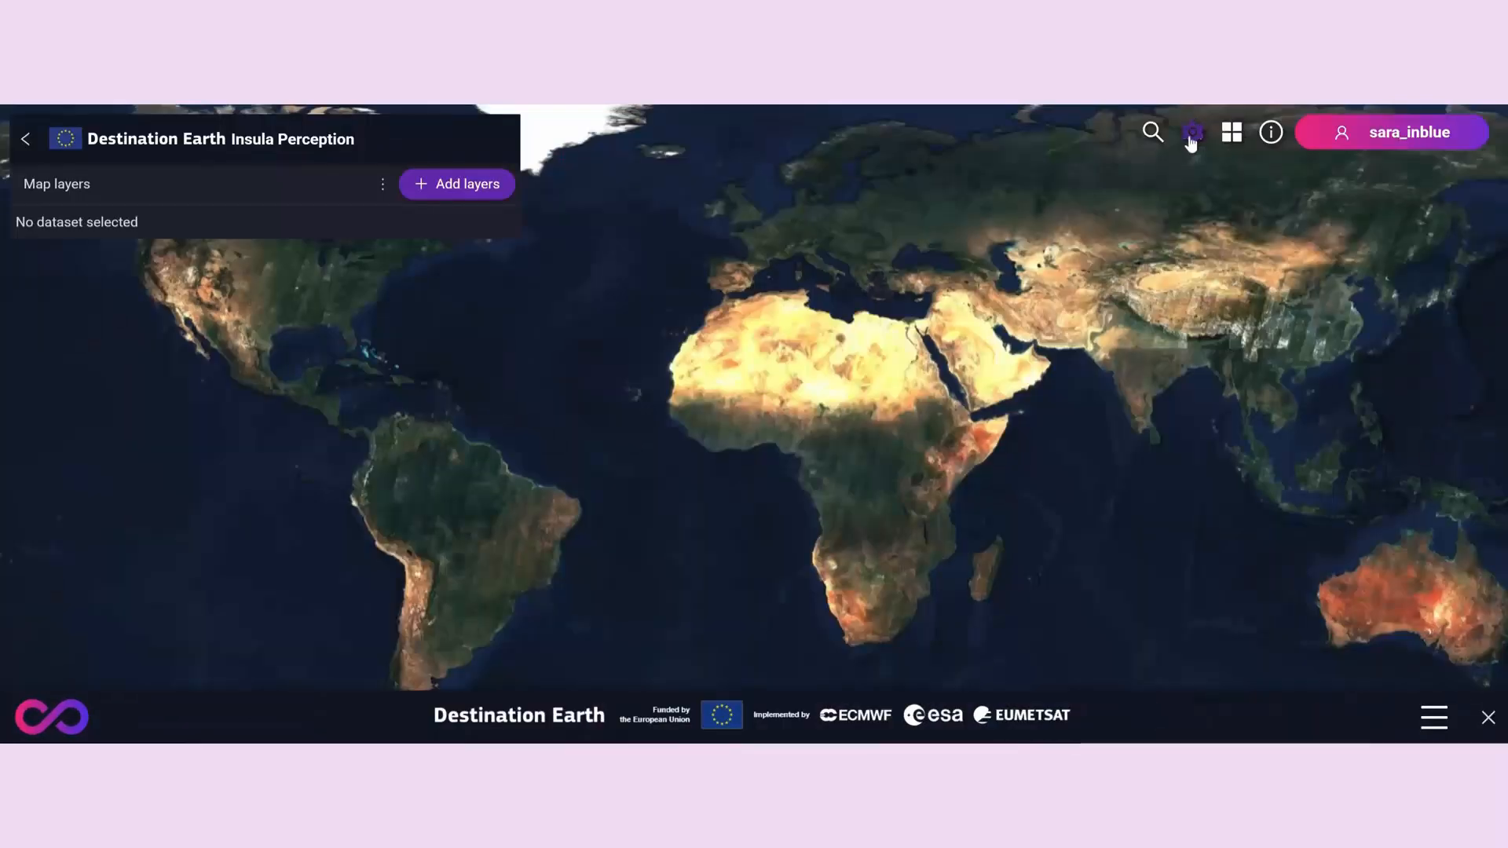
- Try the Bing and OpenStreetMap map backgrounds in the settings, then restore the Sentinel-2 background
{"action": "left_click", "coordinate": [1189, 139]}
{"action": "left_click", "coordinate": [1196, 222]}
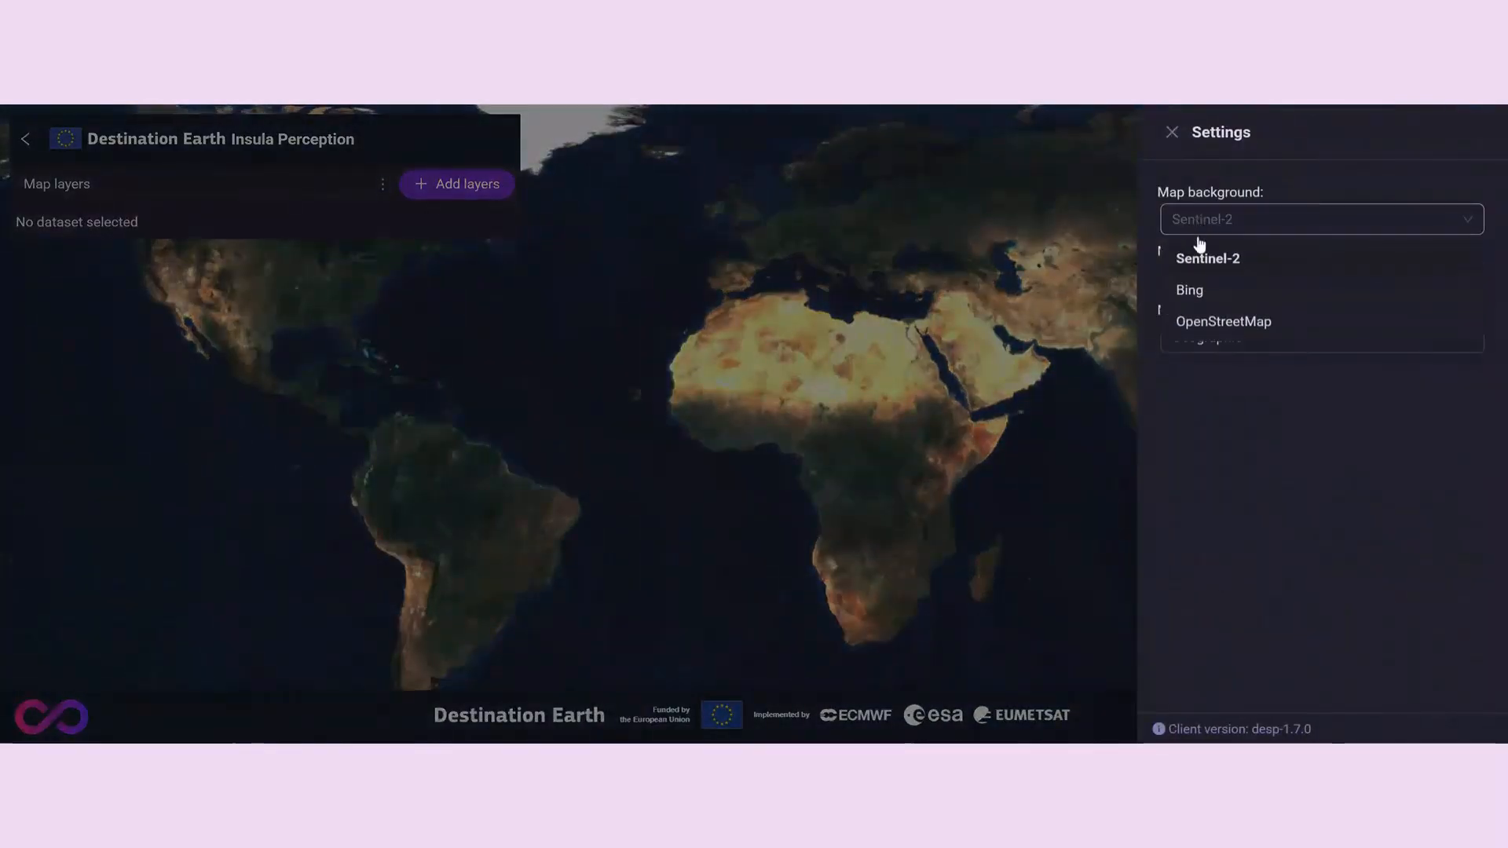
{"action": "left_click", "coordinate": [1193, 291]}
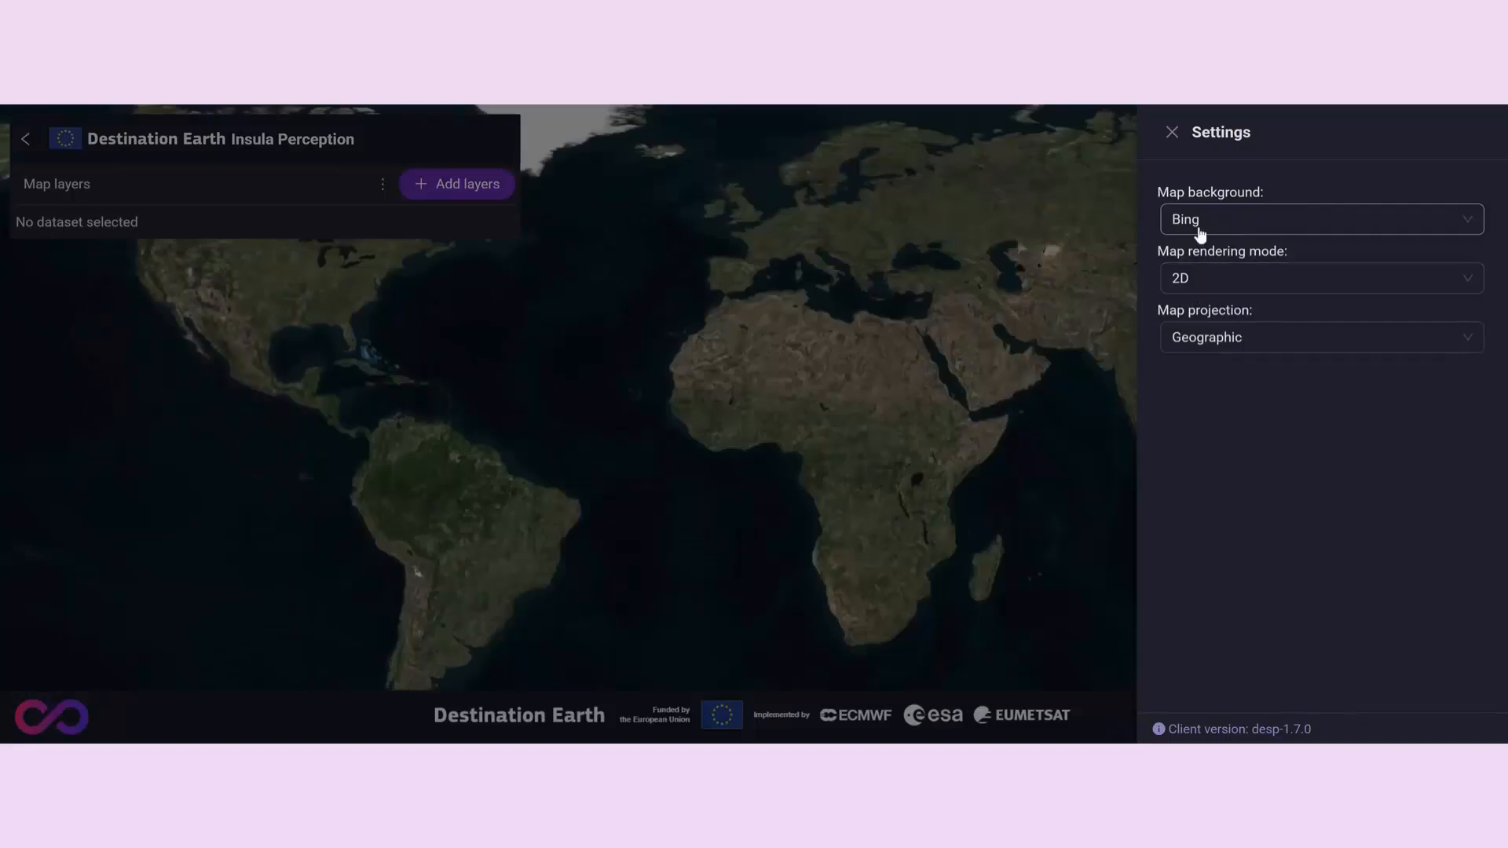
{"action": "left_click", "coordinate": [1199, 228]}
{"action": "left_click", "coordinate": [1197, 322]}
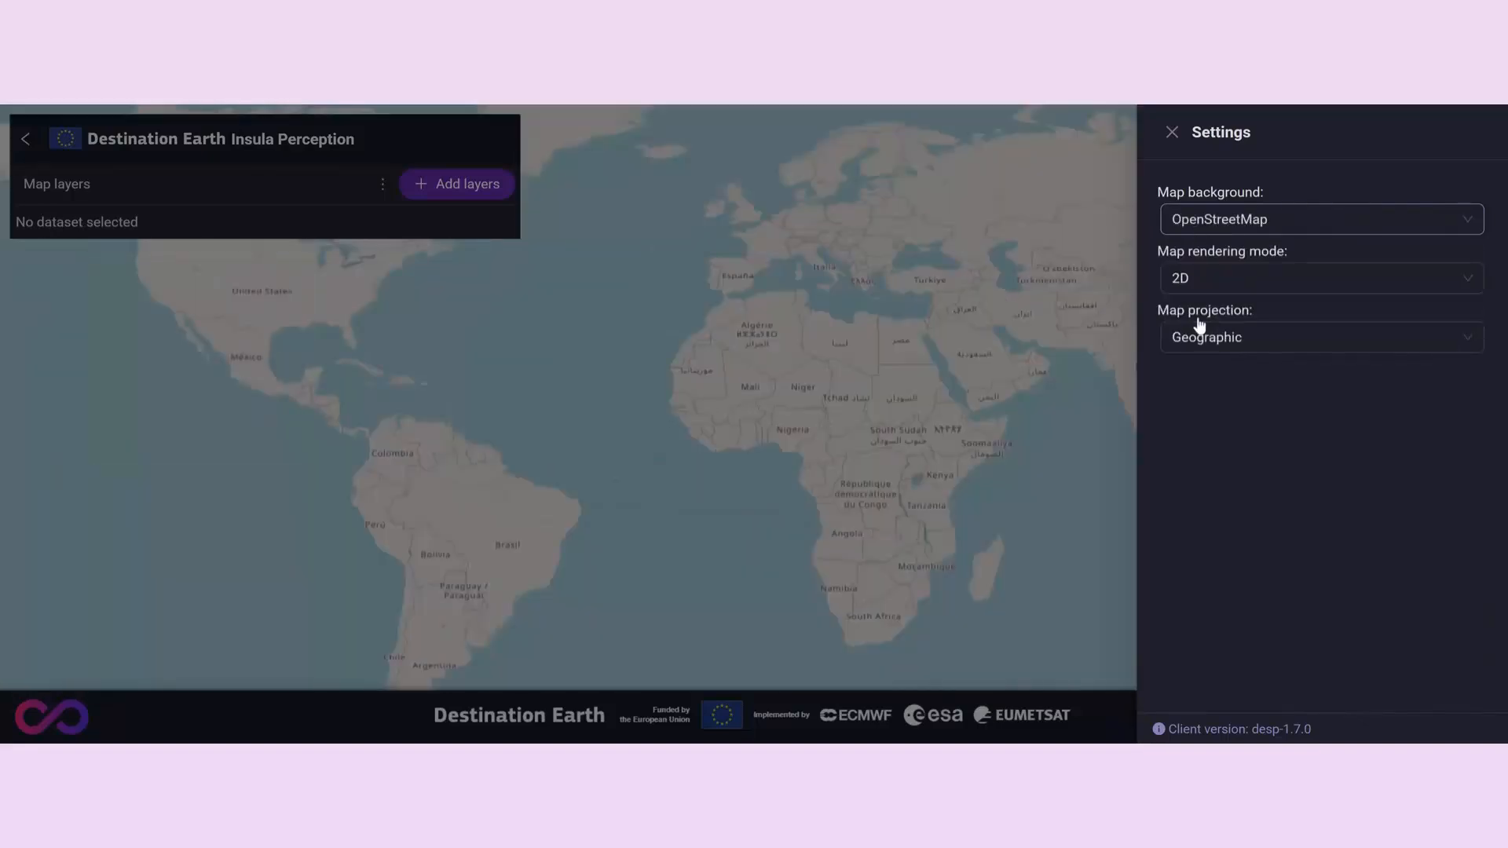
{"action": "left_click", "coordinate": [1205, 225]}
{"action": "left_click", "coordinate": [1209, 258]}
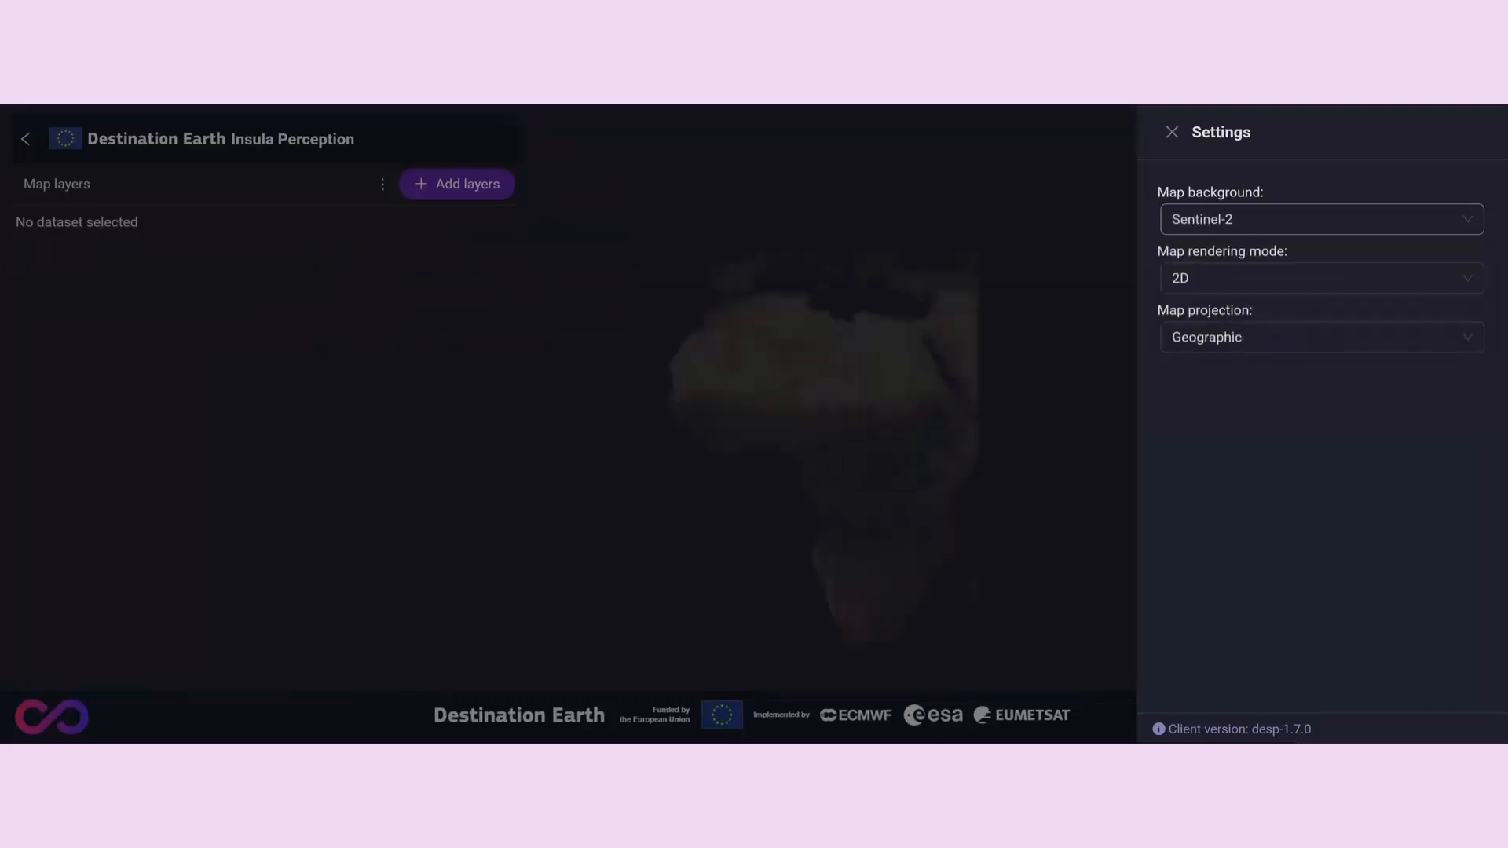
- Check the available map rendering modes, the list of other Insula applications and the information option
{"action": "left_click", "coordinate": [1212, 282]}
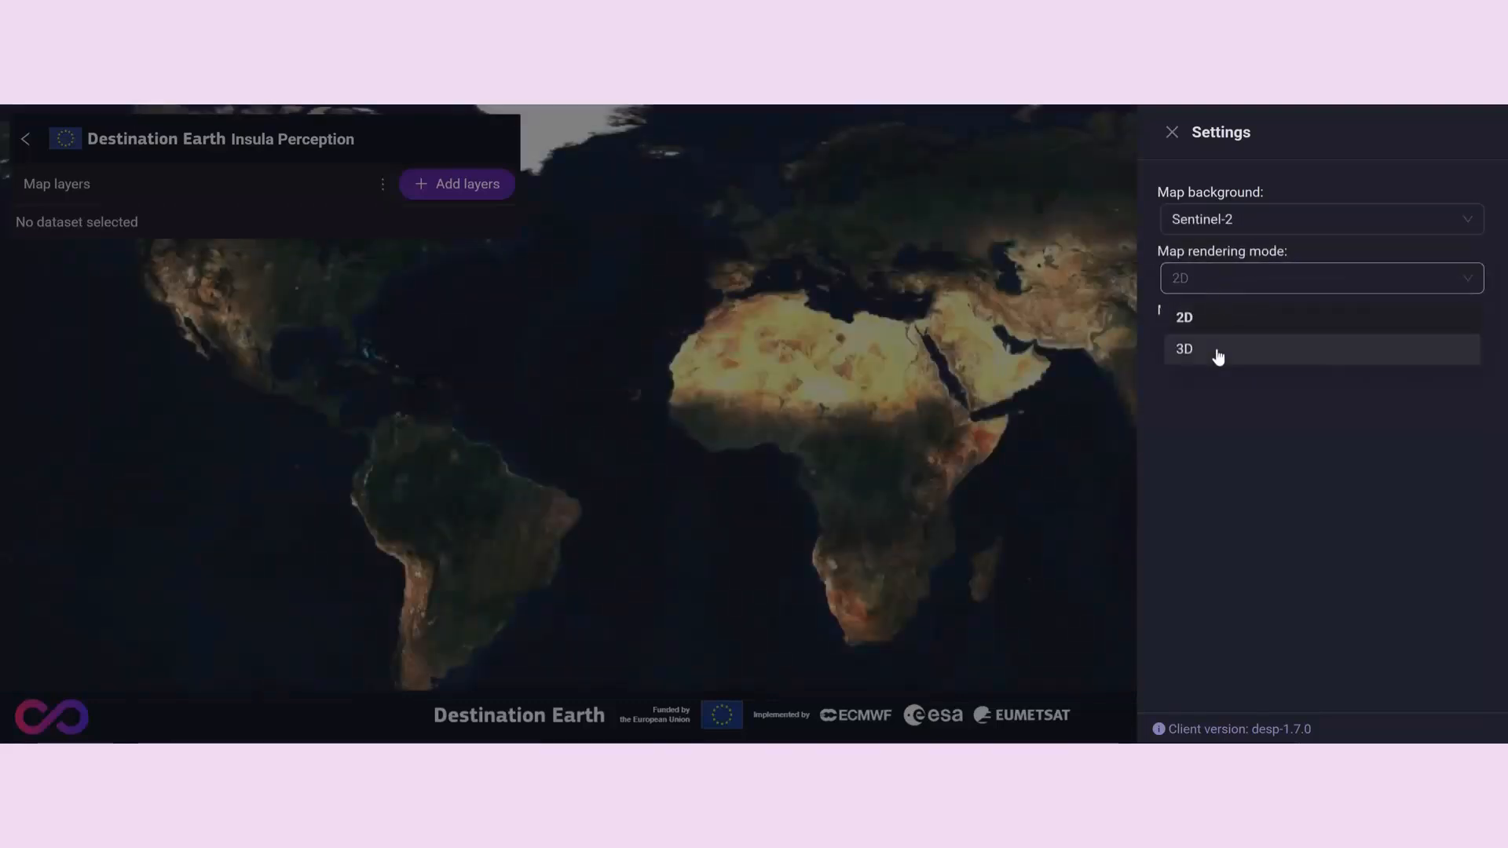
{"action": "left_click", "coordinate": [1229, 132]}
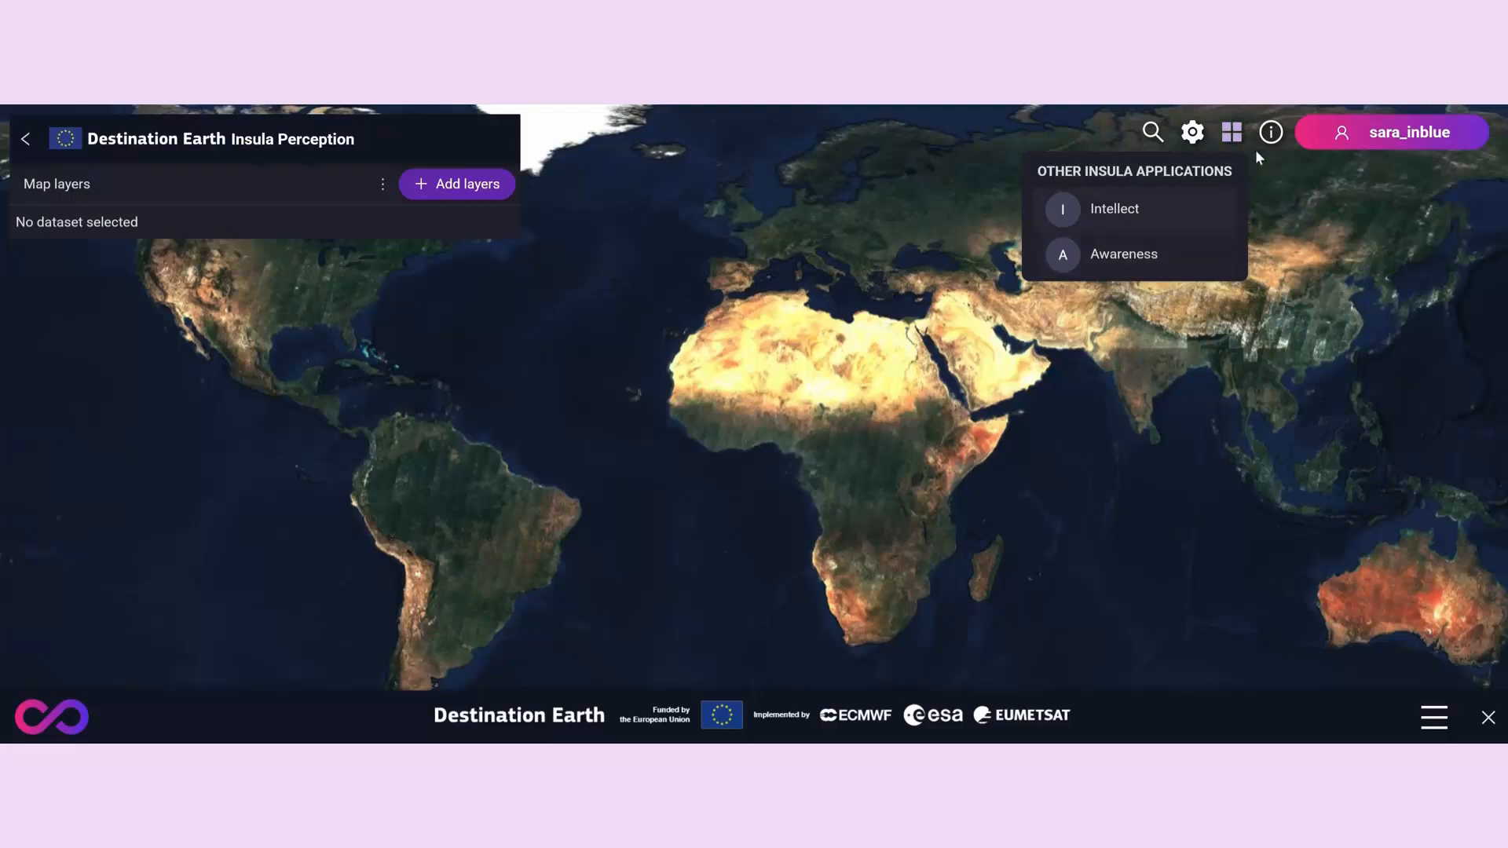
{"action": "left_click", "coordinate": [1270, 133]}
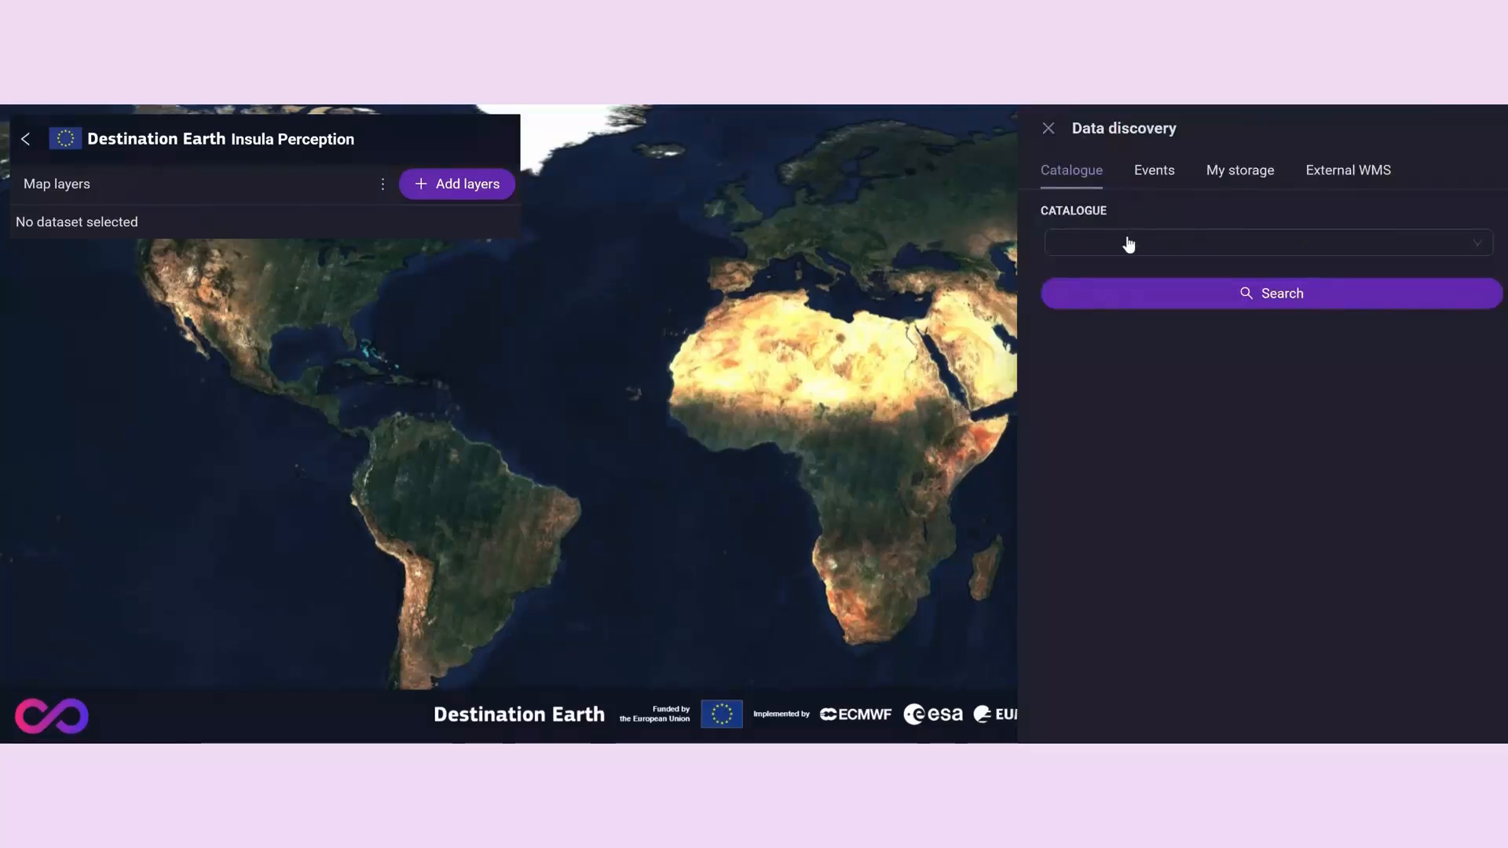
- Choose the EDEN catalogue and its SENTINEL-3 dataset for the data discovery search
{"action": "left_click", "coordinate": [1128, 244]}
{"action": "left_click", "coordinate": [1134, 297]}
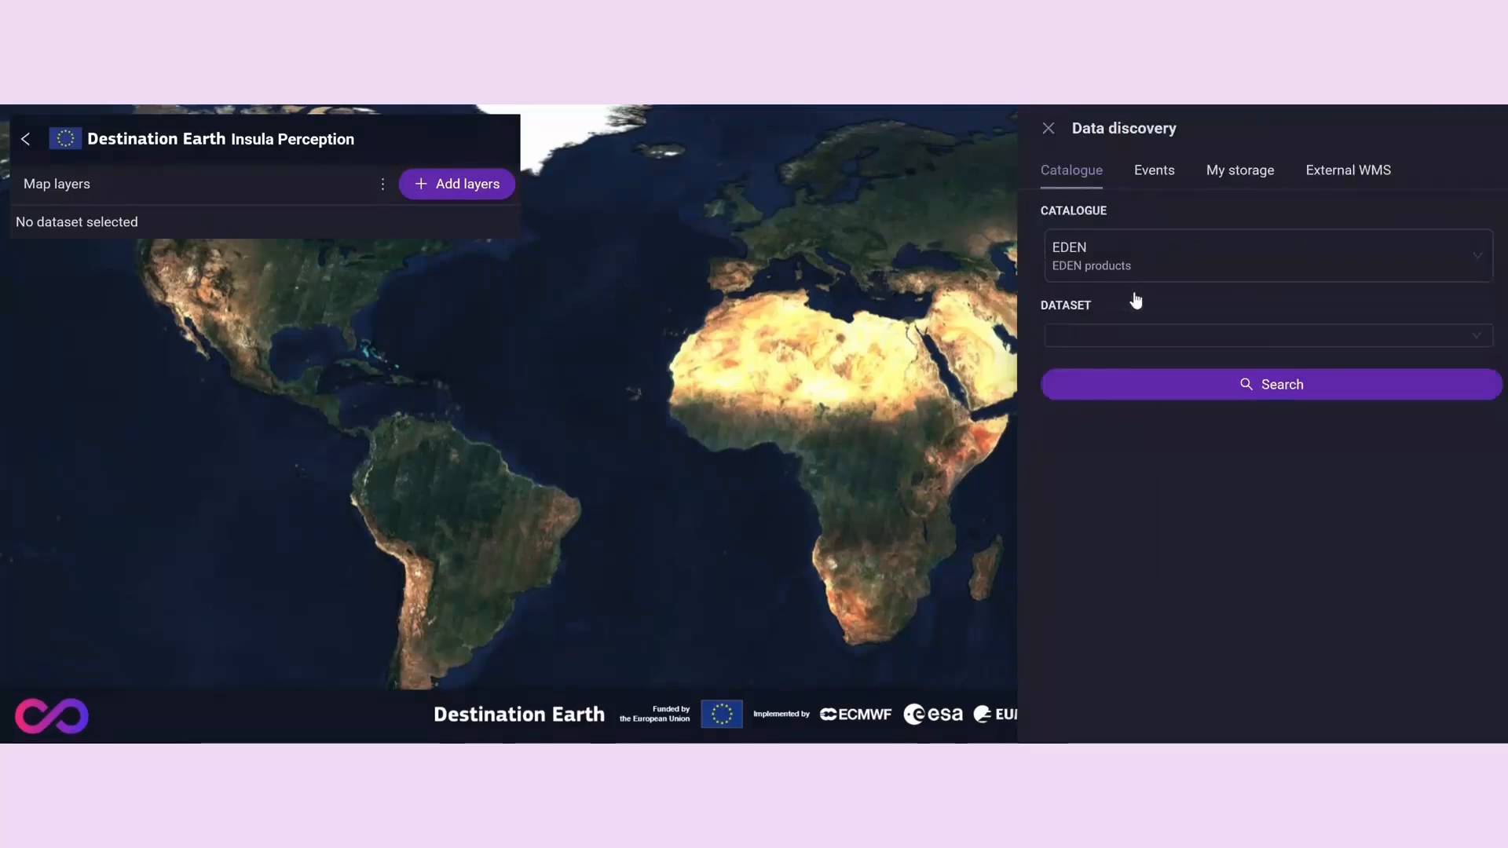
{"action": "left_click", "coordinate": [1135, 335]}
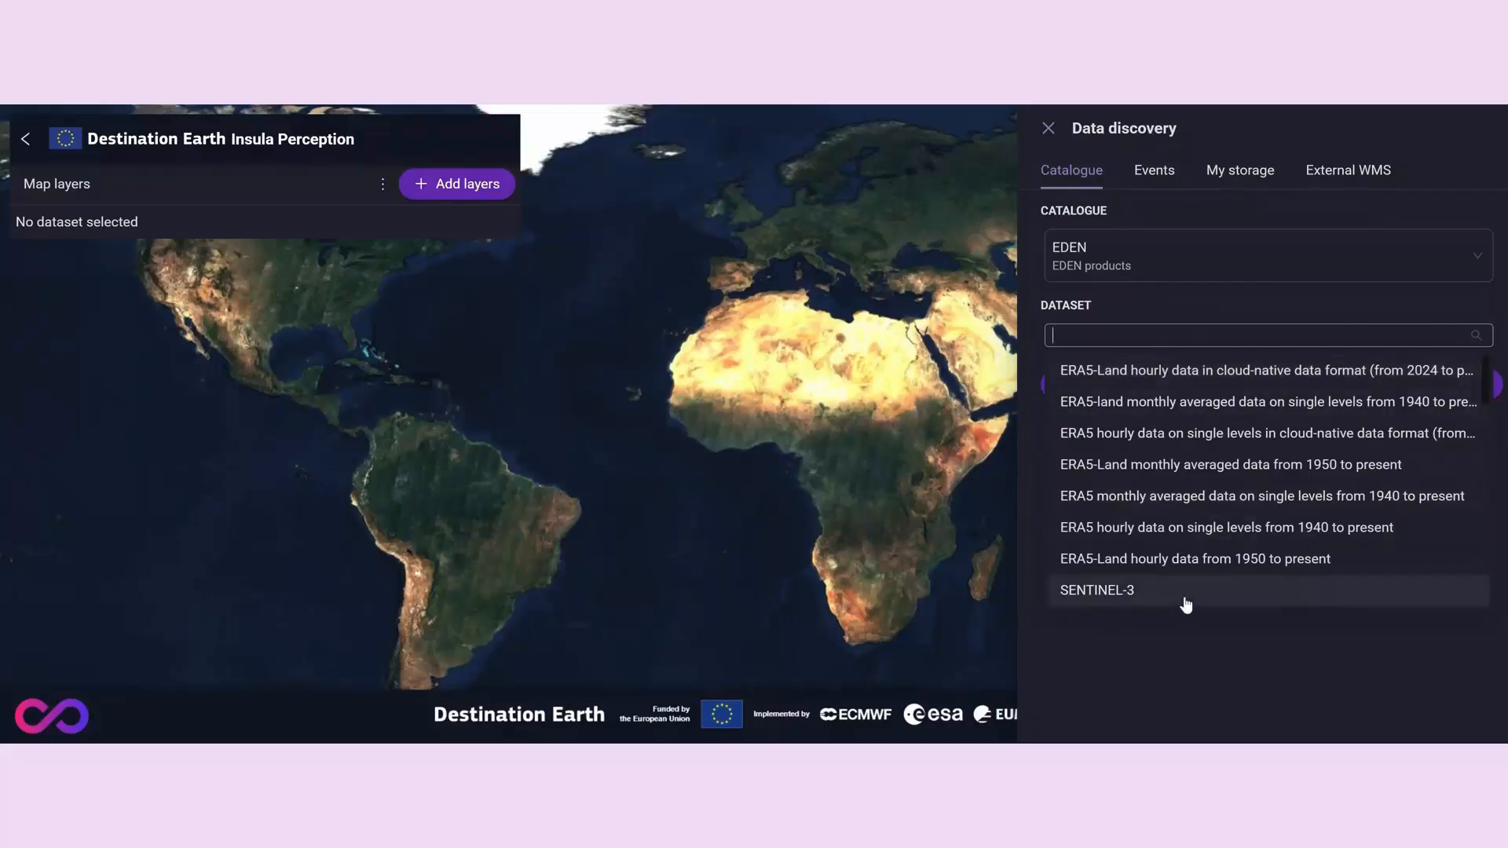
{"action": "left_click", "coordinate": [1185, 600]}
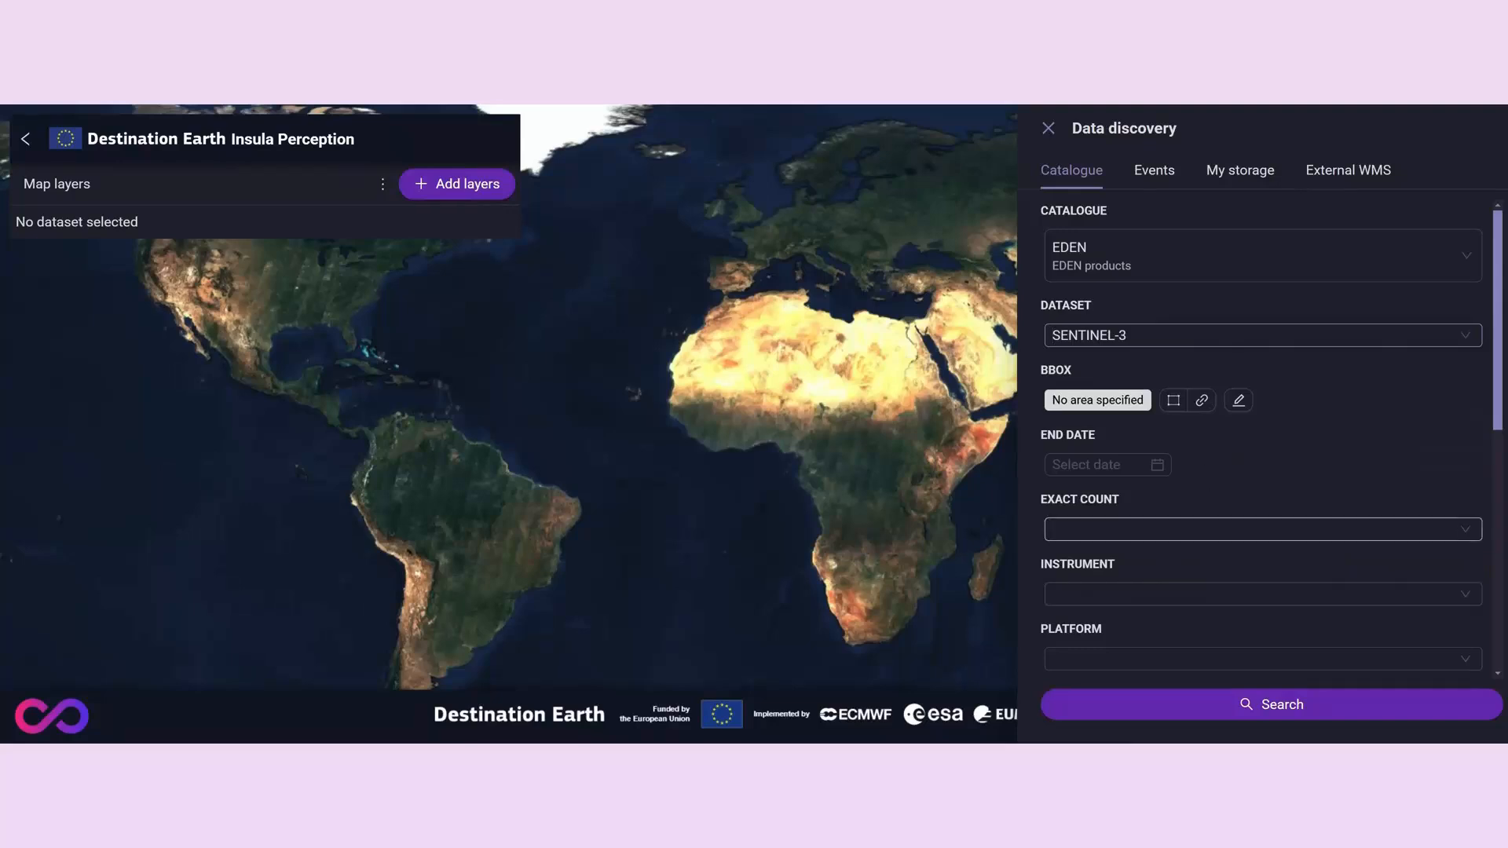
- Set the SENTINEL-3 search's exact count to True and platform to S3B, checking the instrument options in between
{"action": "left_click", "coordinate": [1263, 529]}
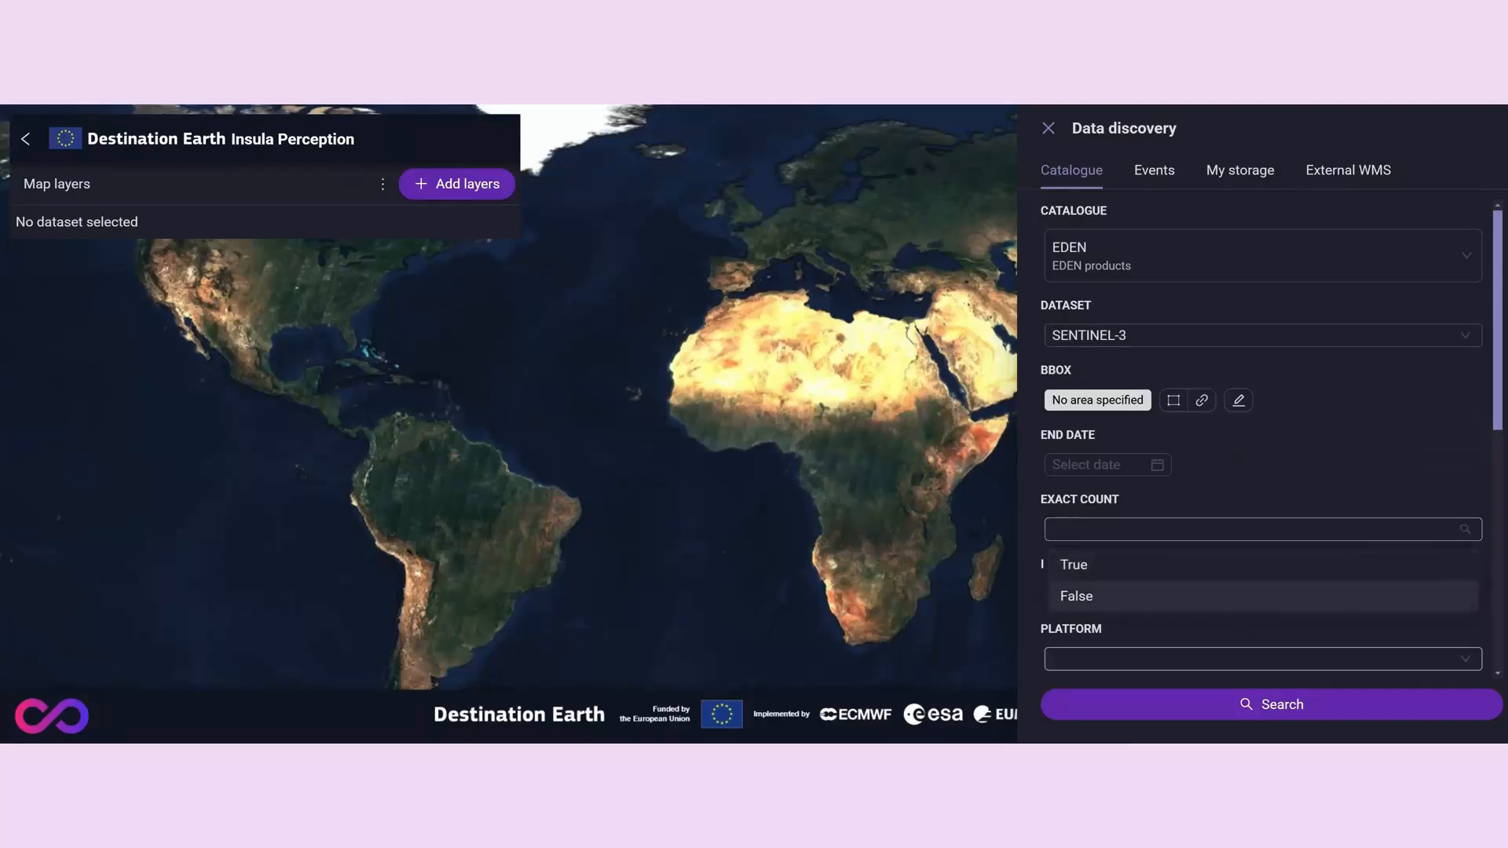
{"action": "left_click", "coordinate": [1243, 567]}
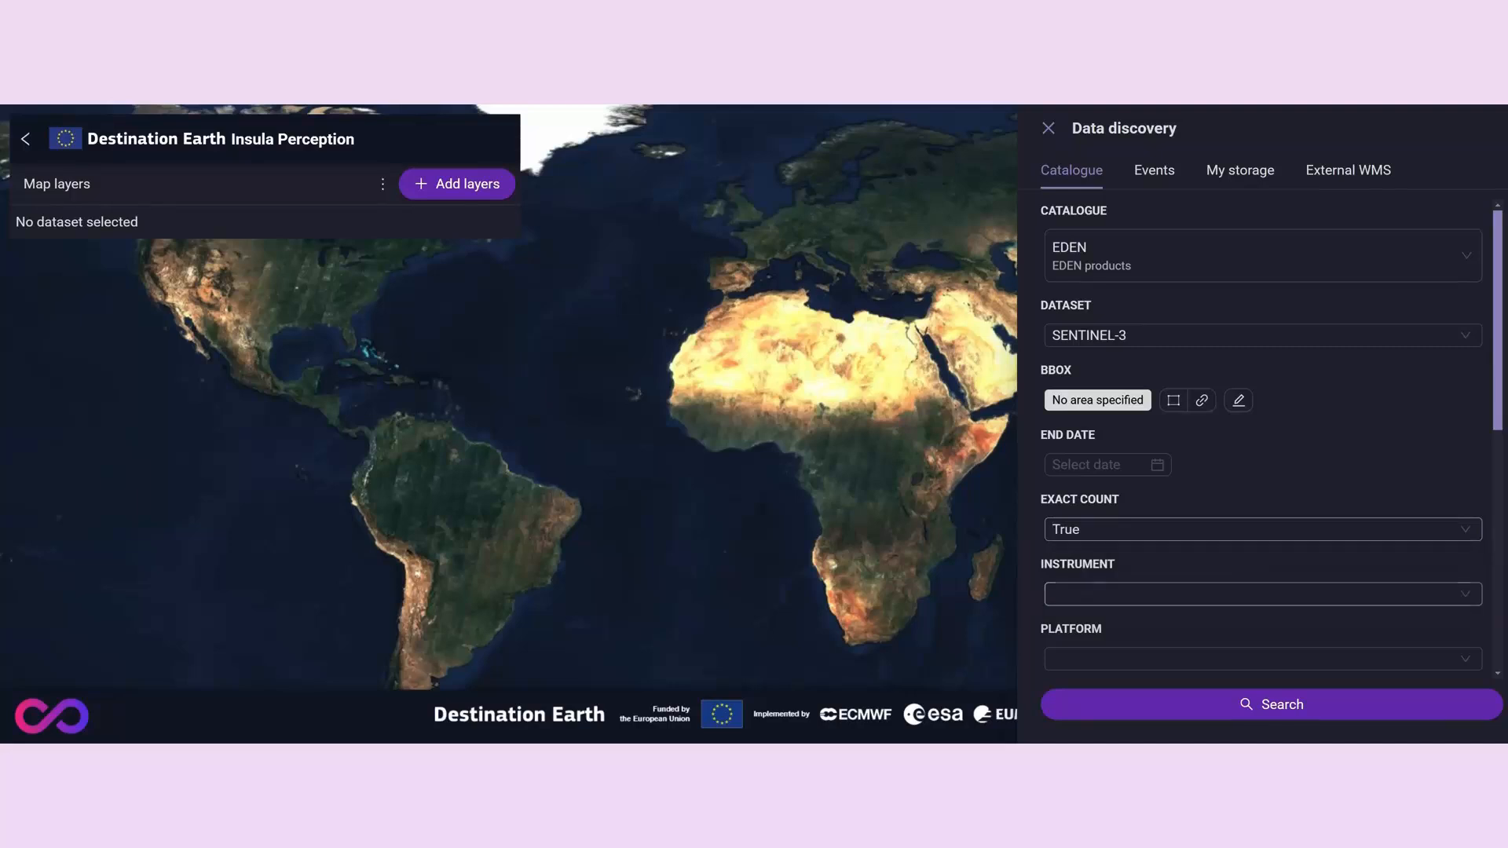
{"action": "left_click", "coordinate": [1243, 594]}
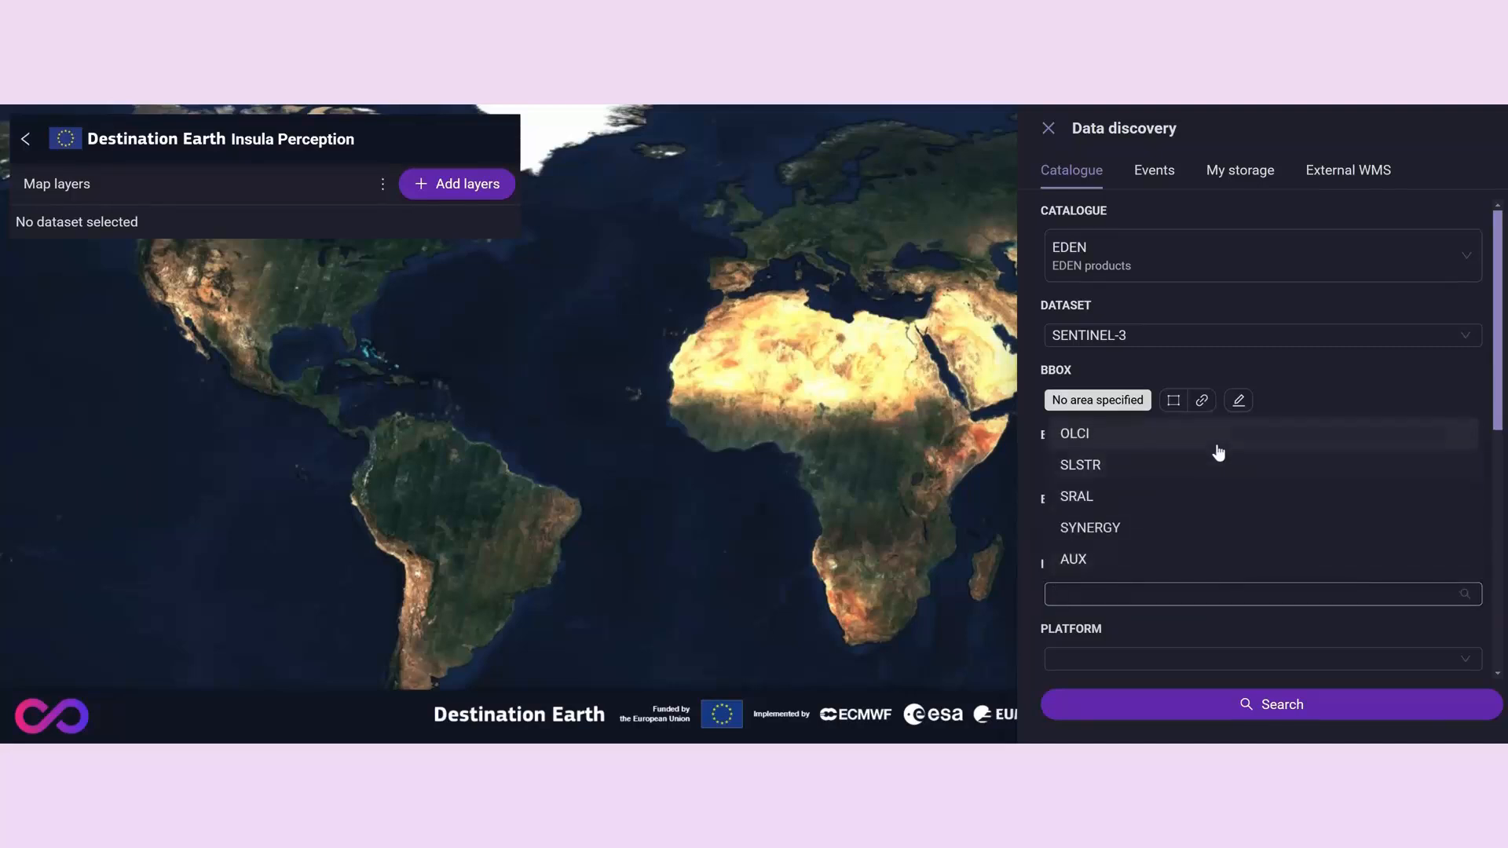
{"action": "left_click", "coordinate": [1238, 658]}
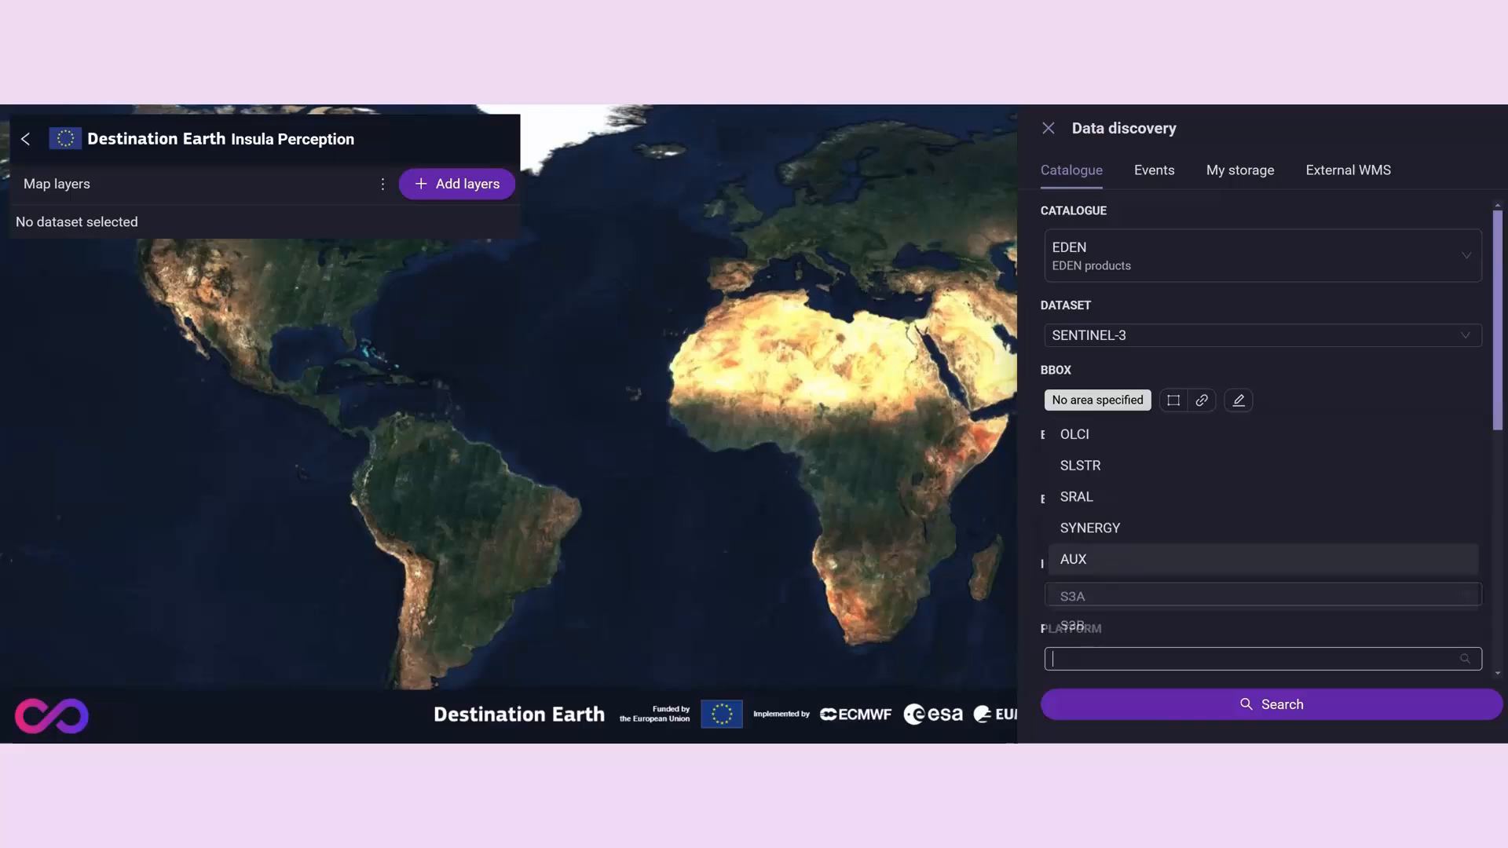
{"action": "left_click", "coordinate": [1239, 624]}
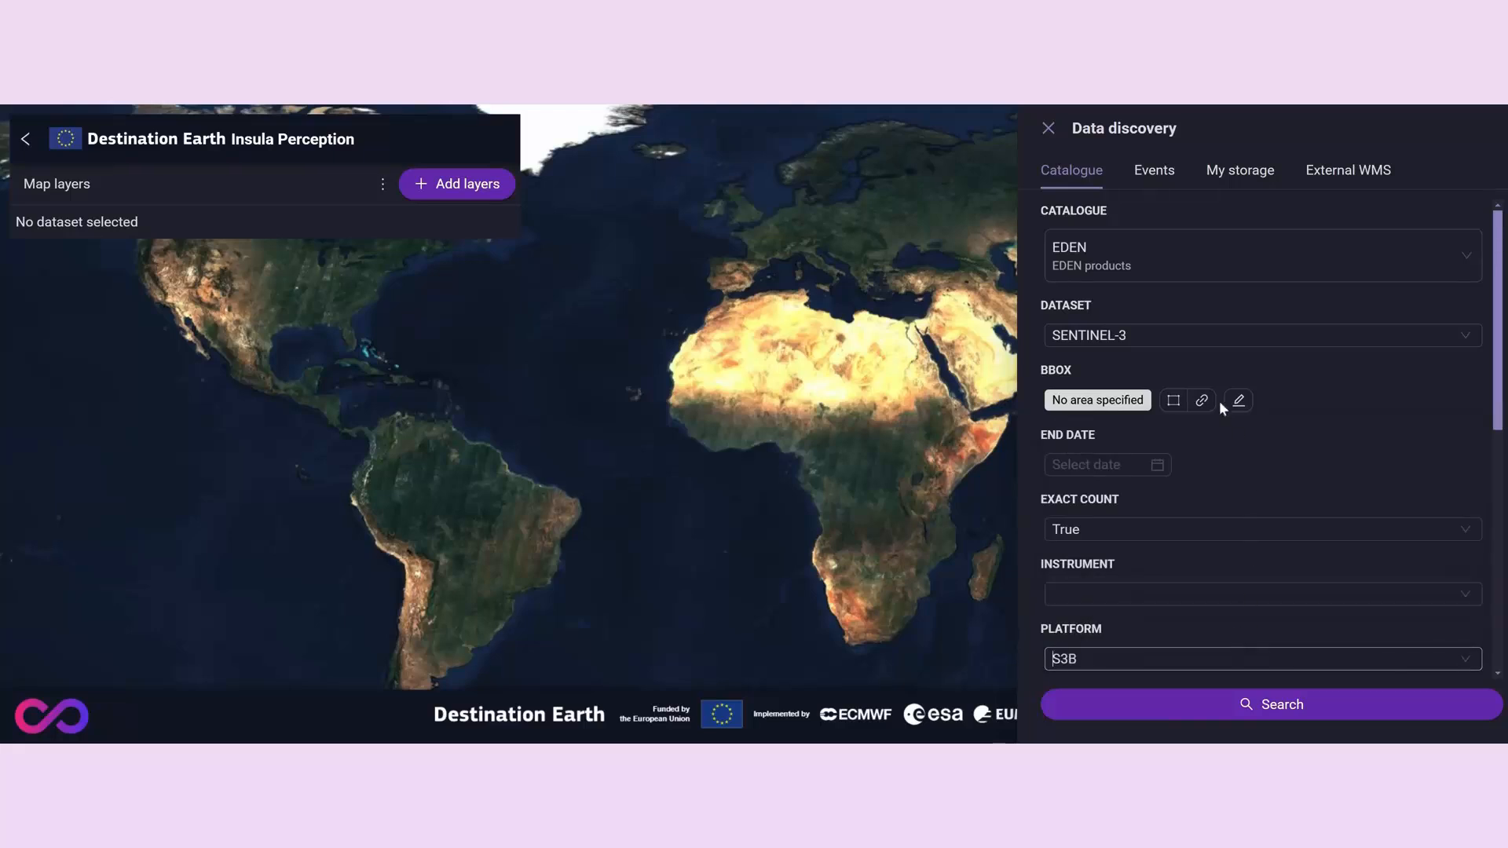
- Switch the search to the Reference catalogue and select the drought-time-series collection
{"action": "left_click", "coordinate": [1118, 266]}
{"action": "left_click", "coordinate": [1136, 372]}
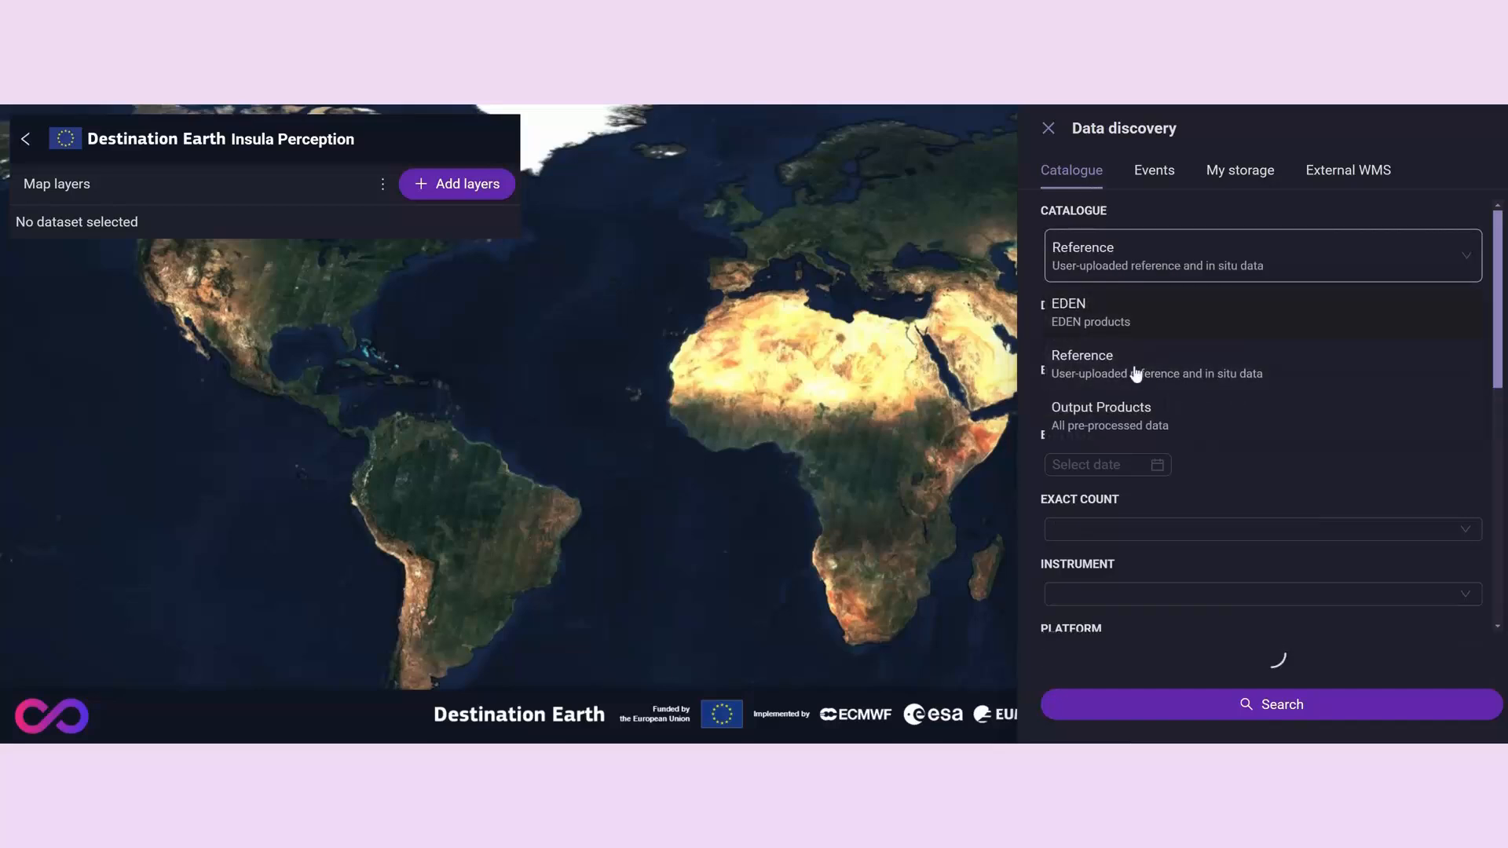
{"action": "left_click", "coordinate": [1132, 335]}
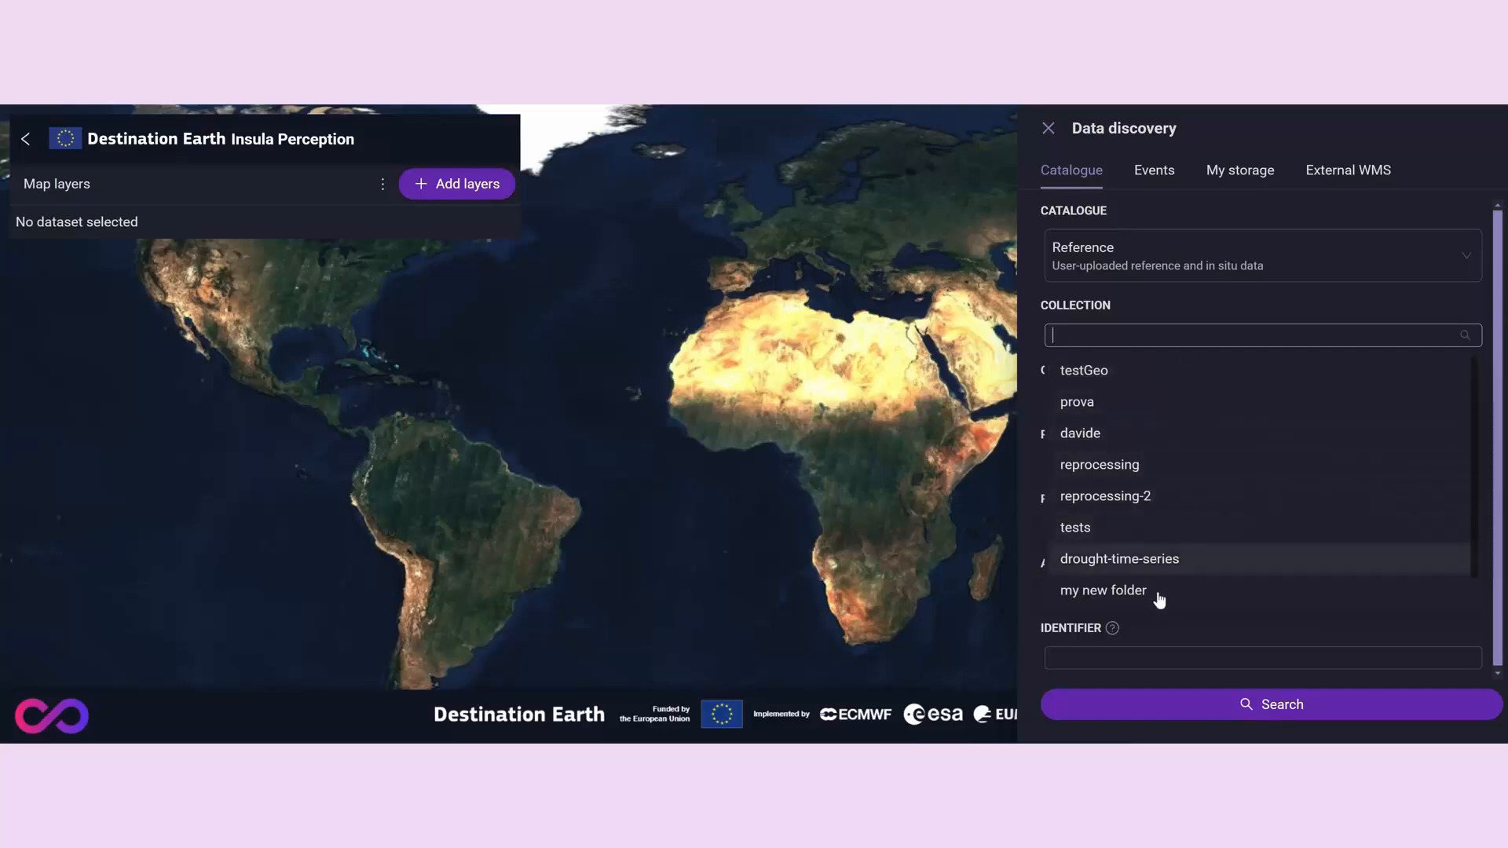
{"action": "left_click", "coordinate": [1167, 567]}
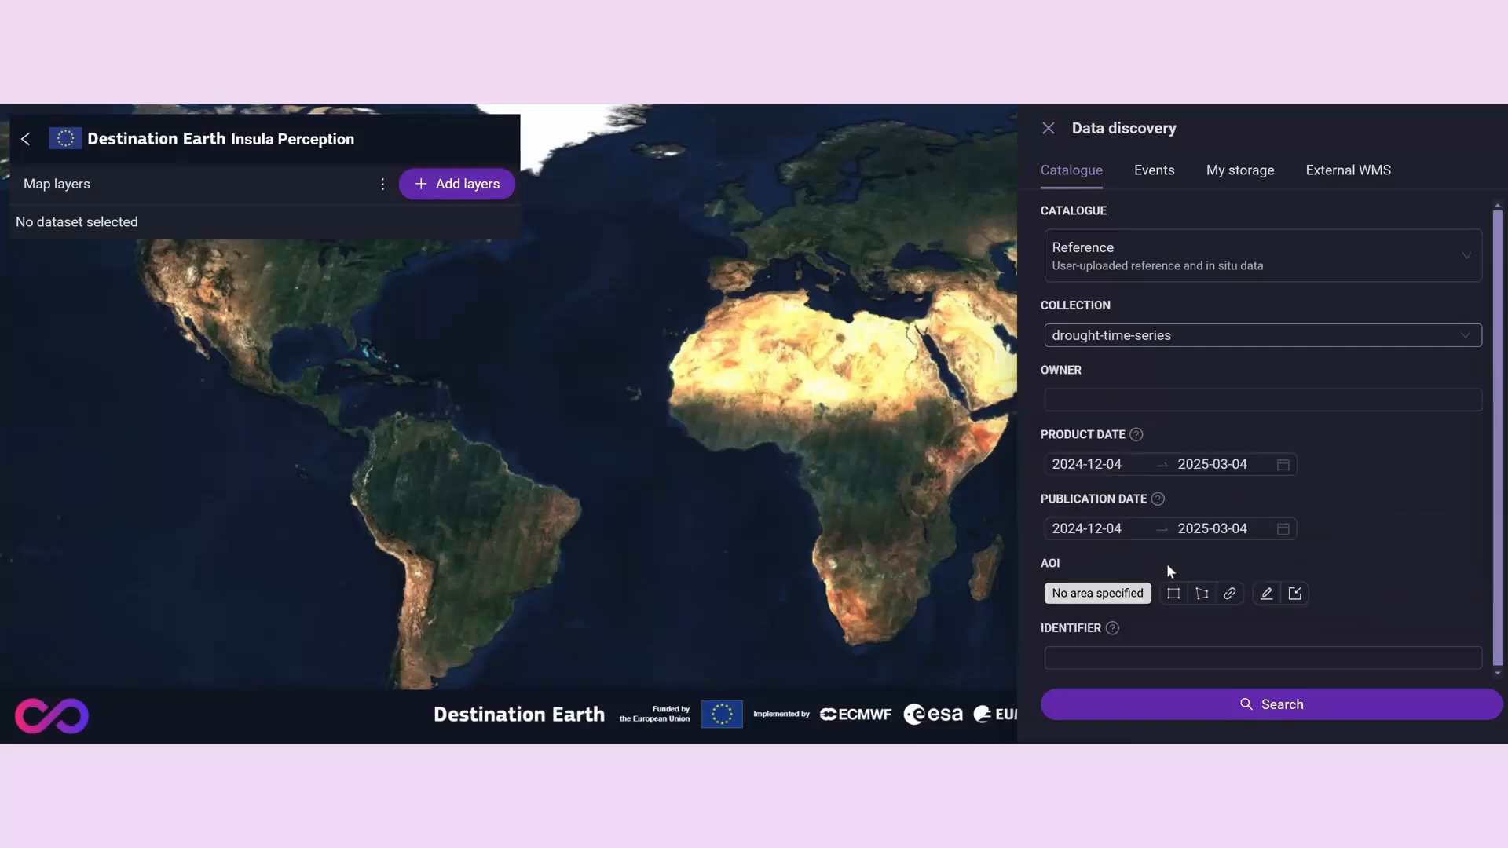
- Examine the owner, product date, publication date and identifier filters for the Reference catalogue search
{"action": "left_click", "coordinate": [1113, 400]}
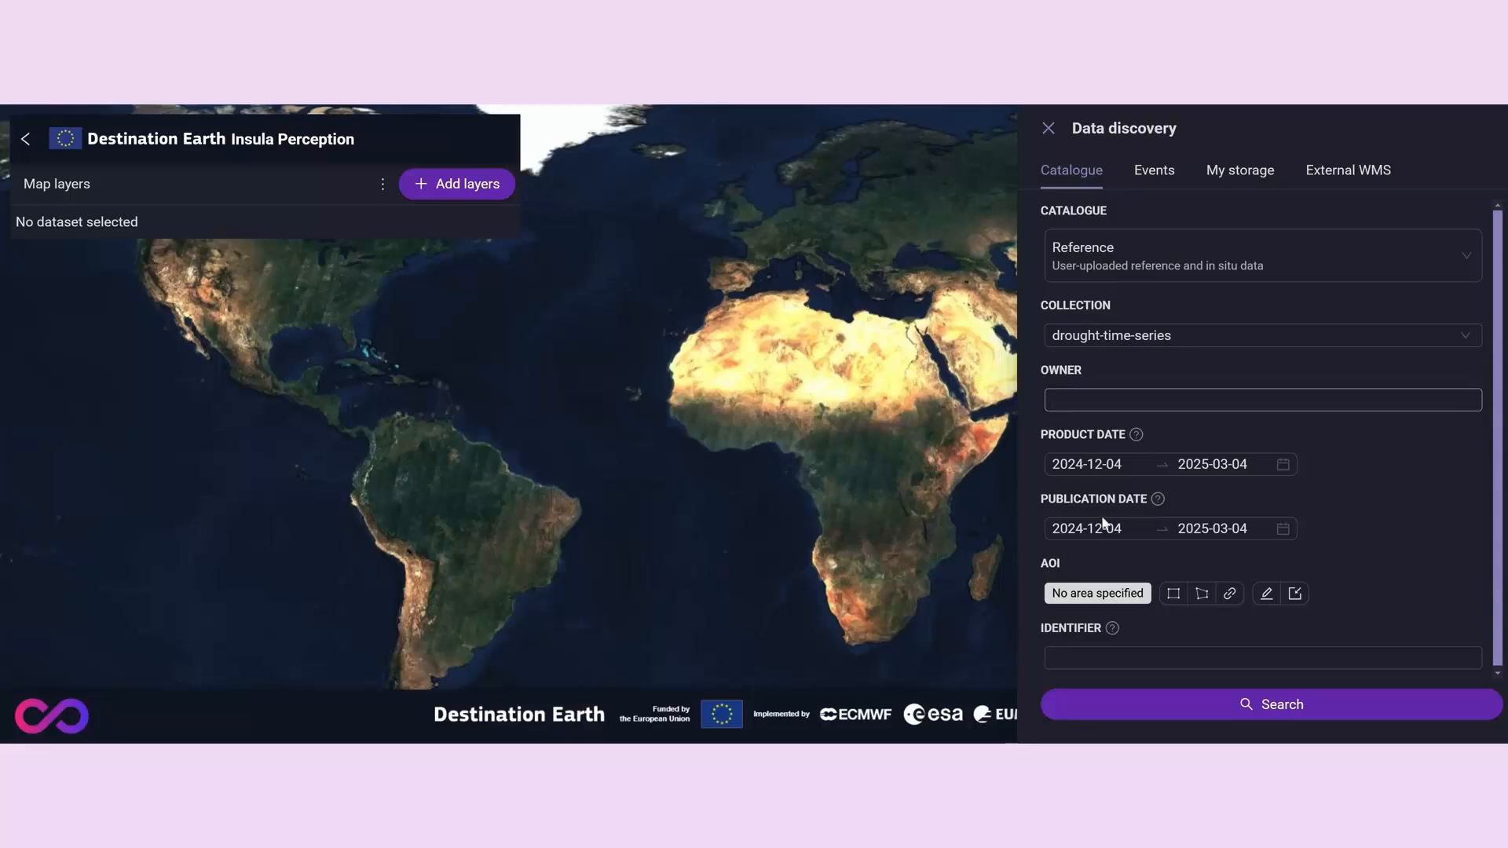
{"action": "left_click", "coordinate": [1117, 465]}
{"action": "left_click", "coordinate": [1123, 528]}
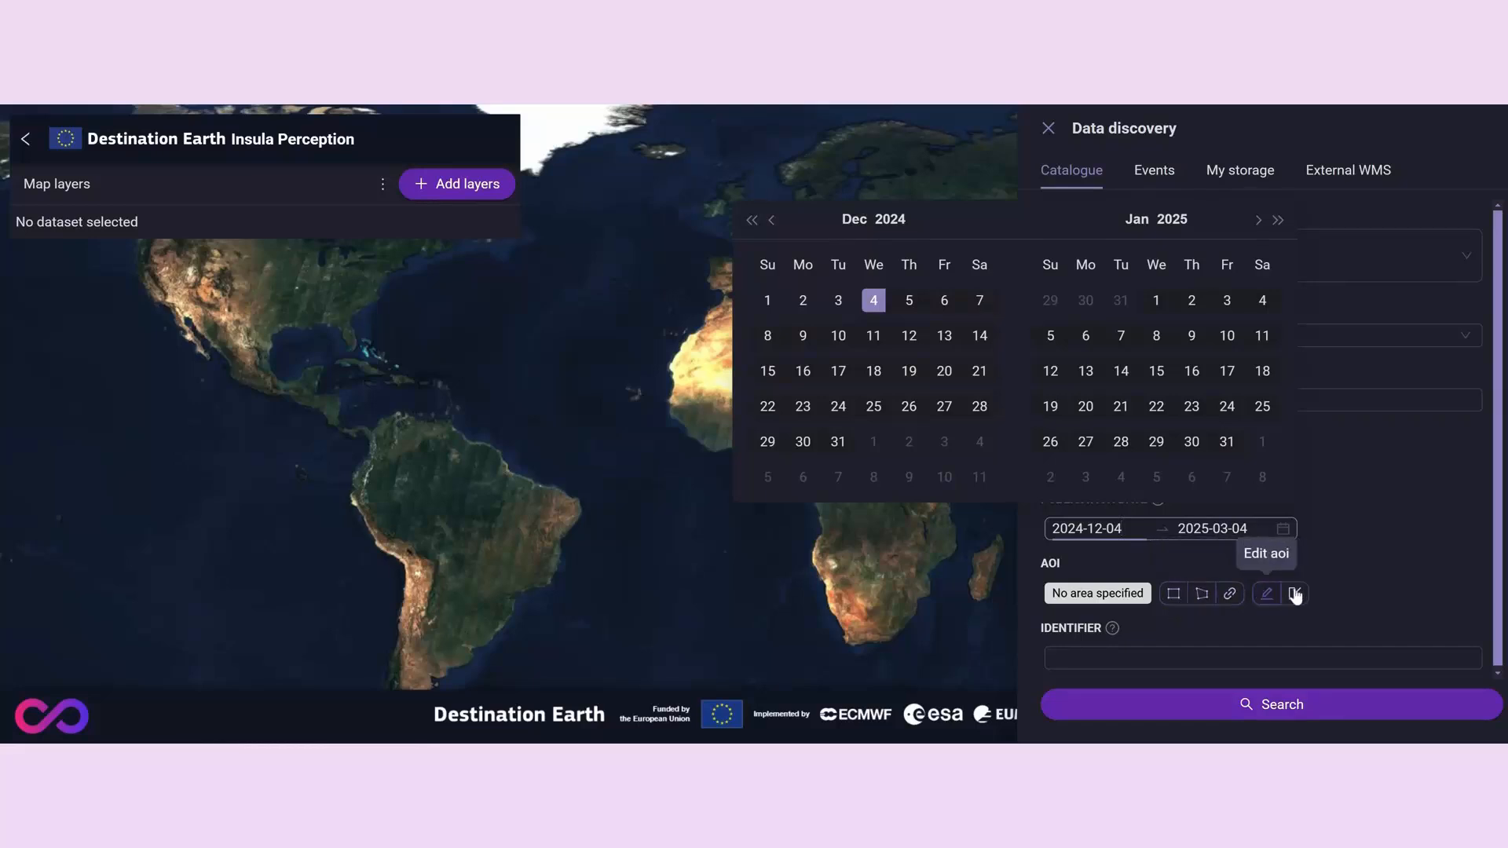
{"action": "left_click", "coordinate": [1292, 657]}
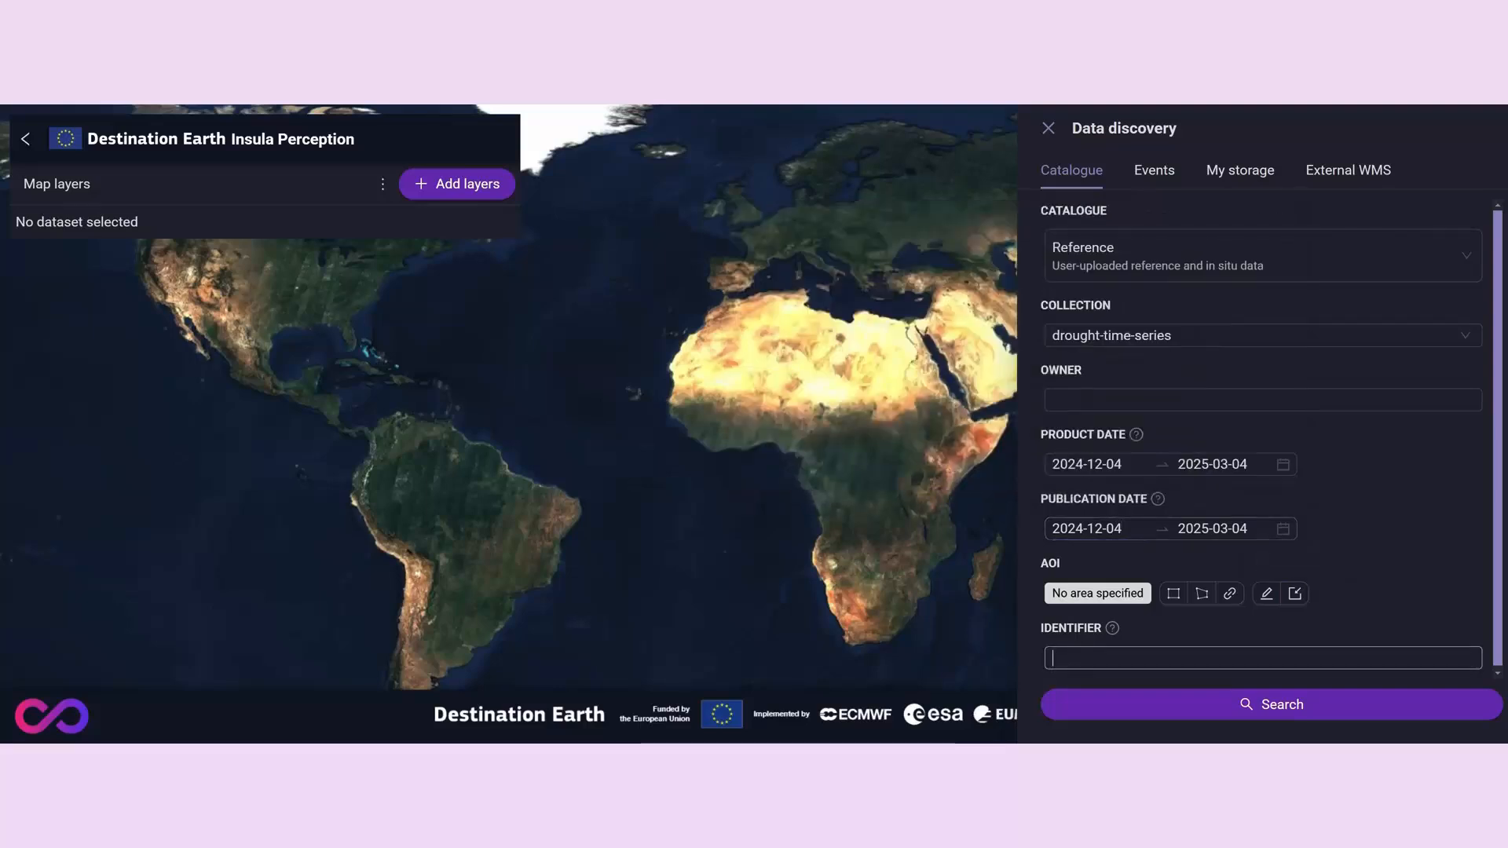
- View the Events section of data discovery and examine its event type, time range and owner filters
{"action": "left_click", "coordinate": [1156, 171]}
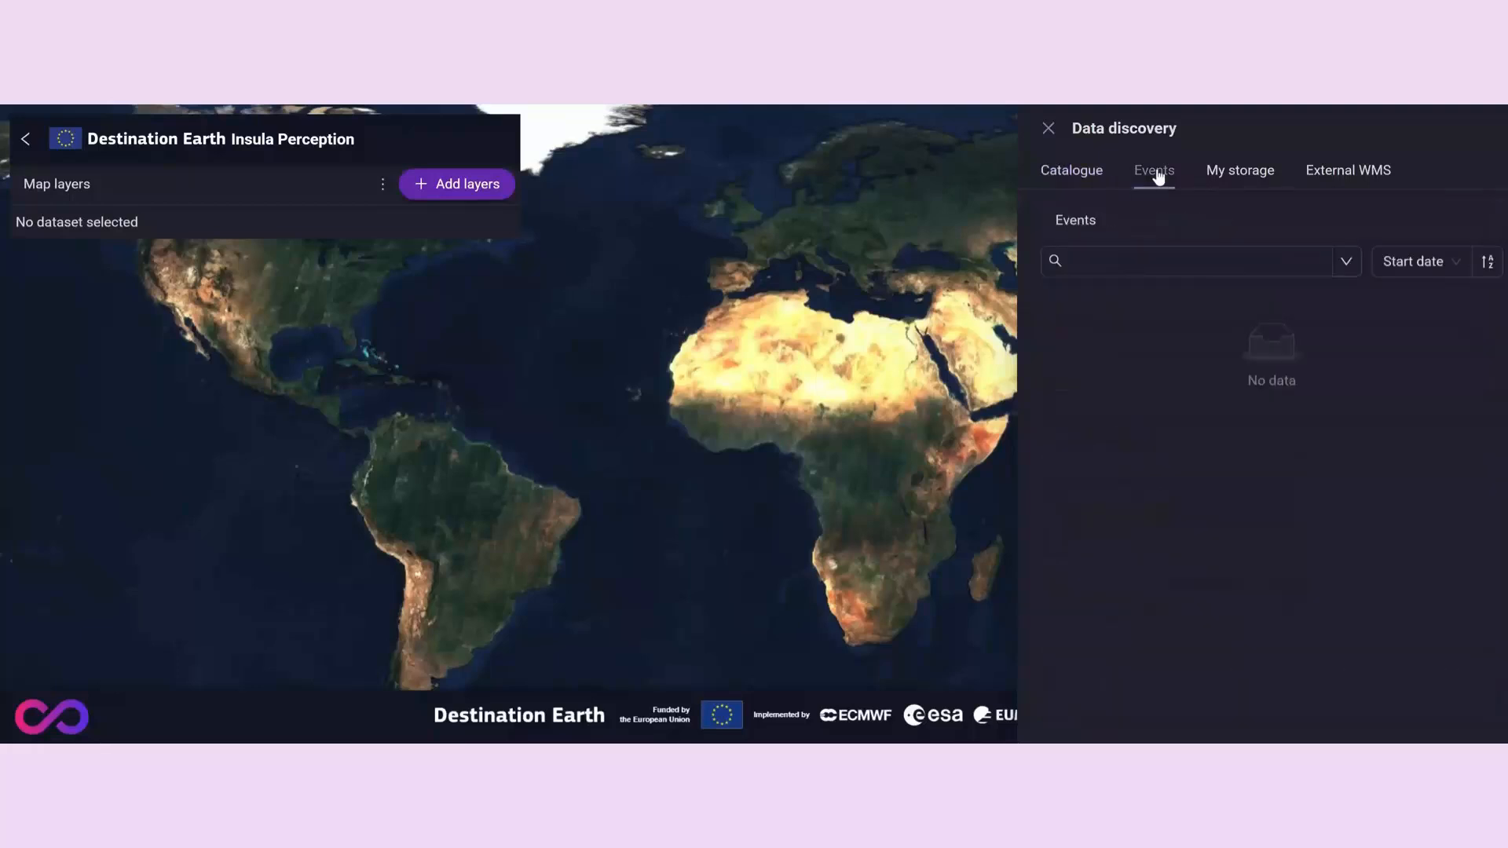
{"action": "left_click", "coordinate": [1347, 267]}
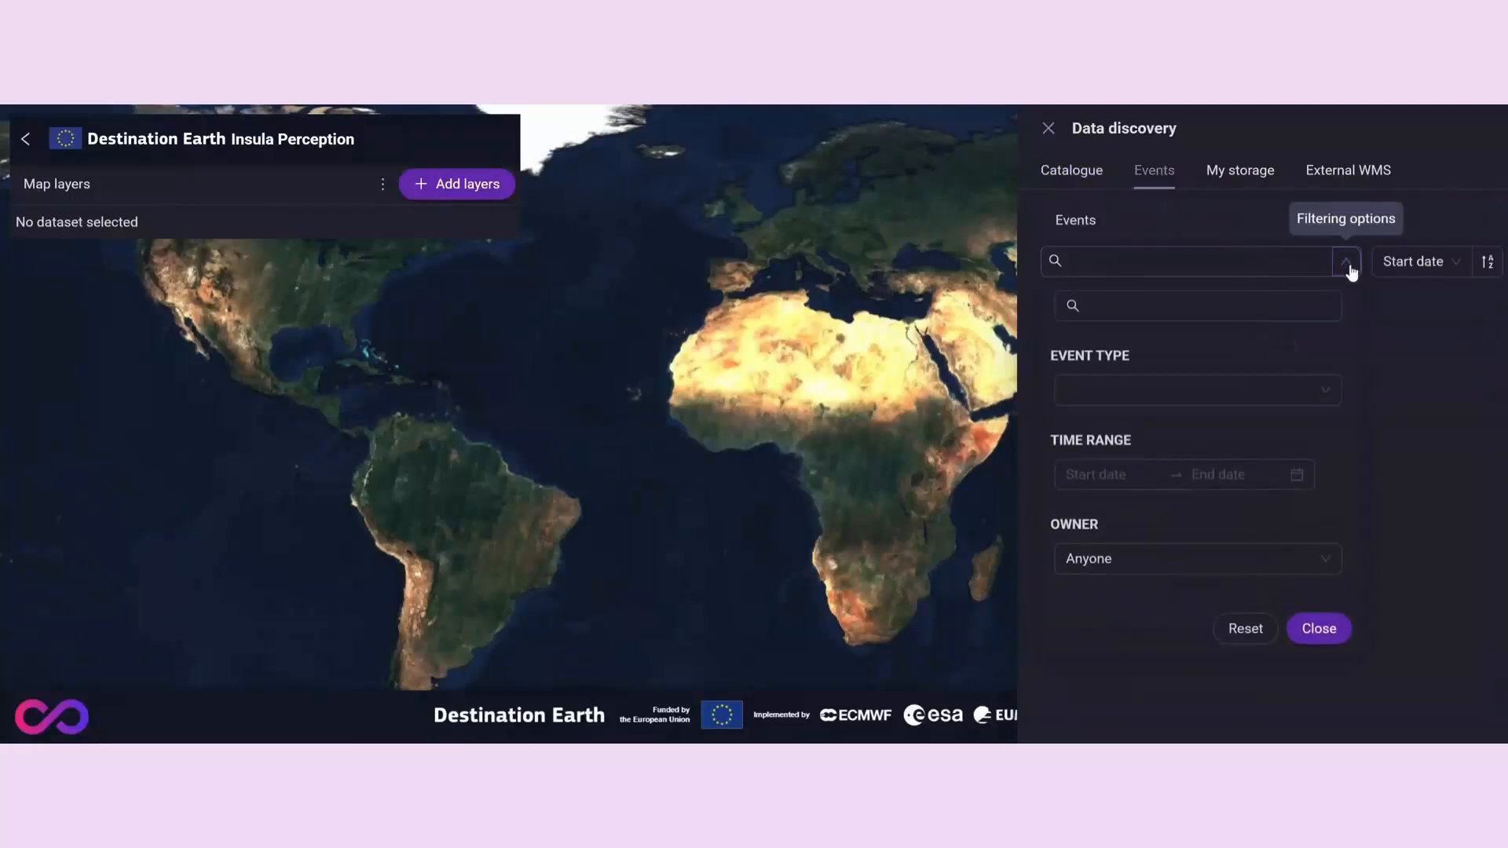
{"action": "left_click", "coordinate": [1309, 400]}
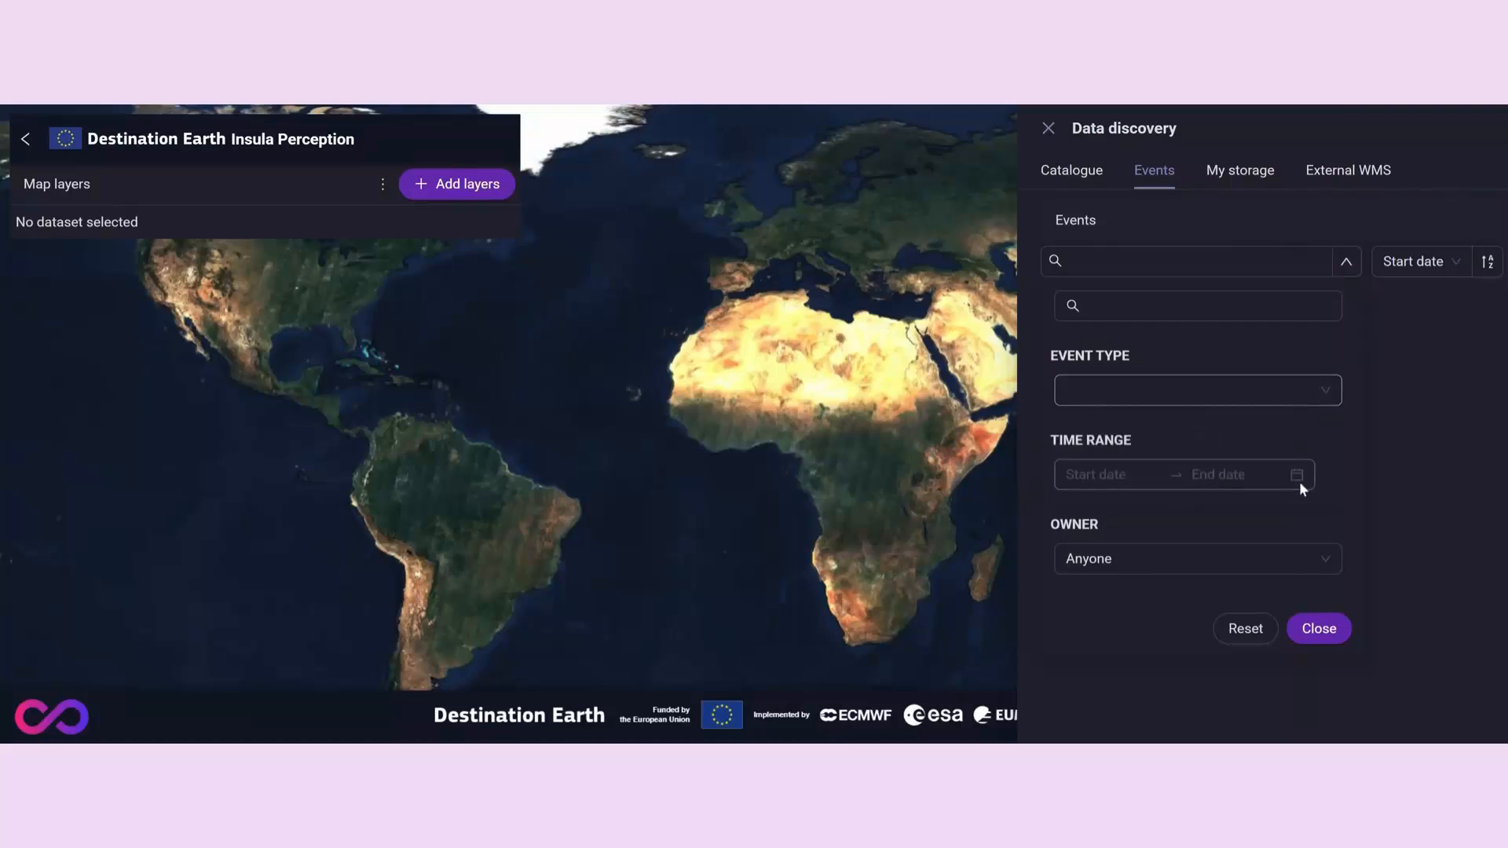
{"action": "left_click", "coordinate": [1256, 479]}
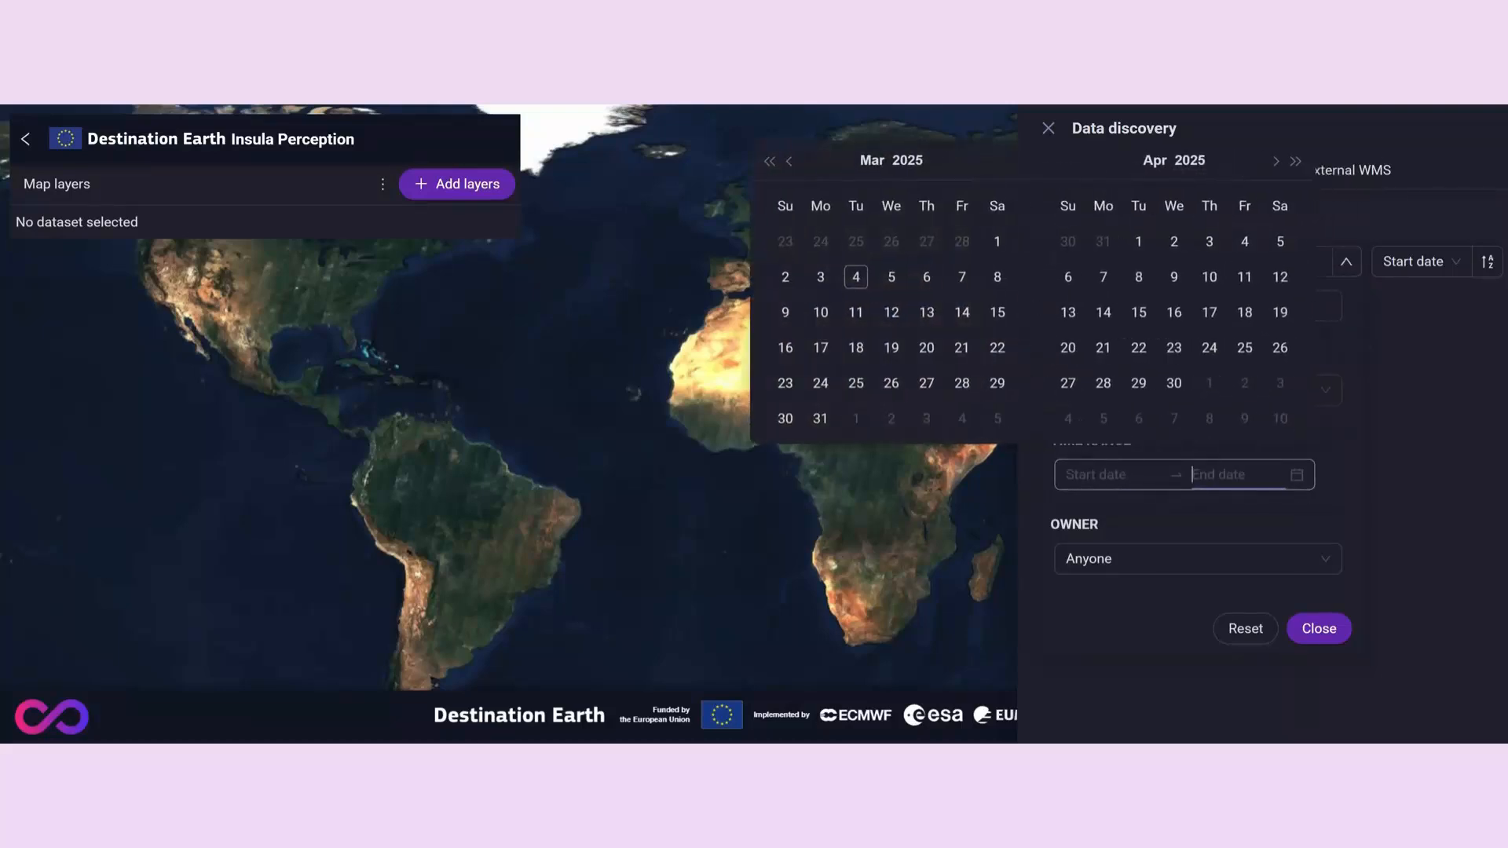
{"action": "left_click", "coordinate": [1266, 561]}
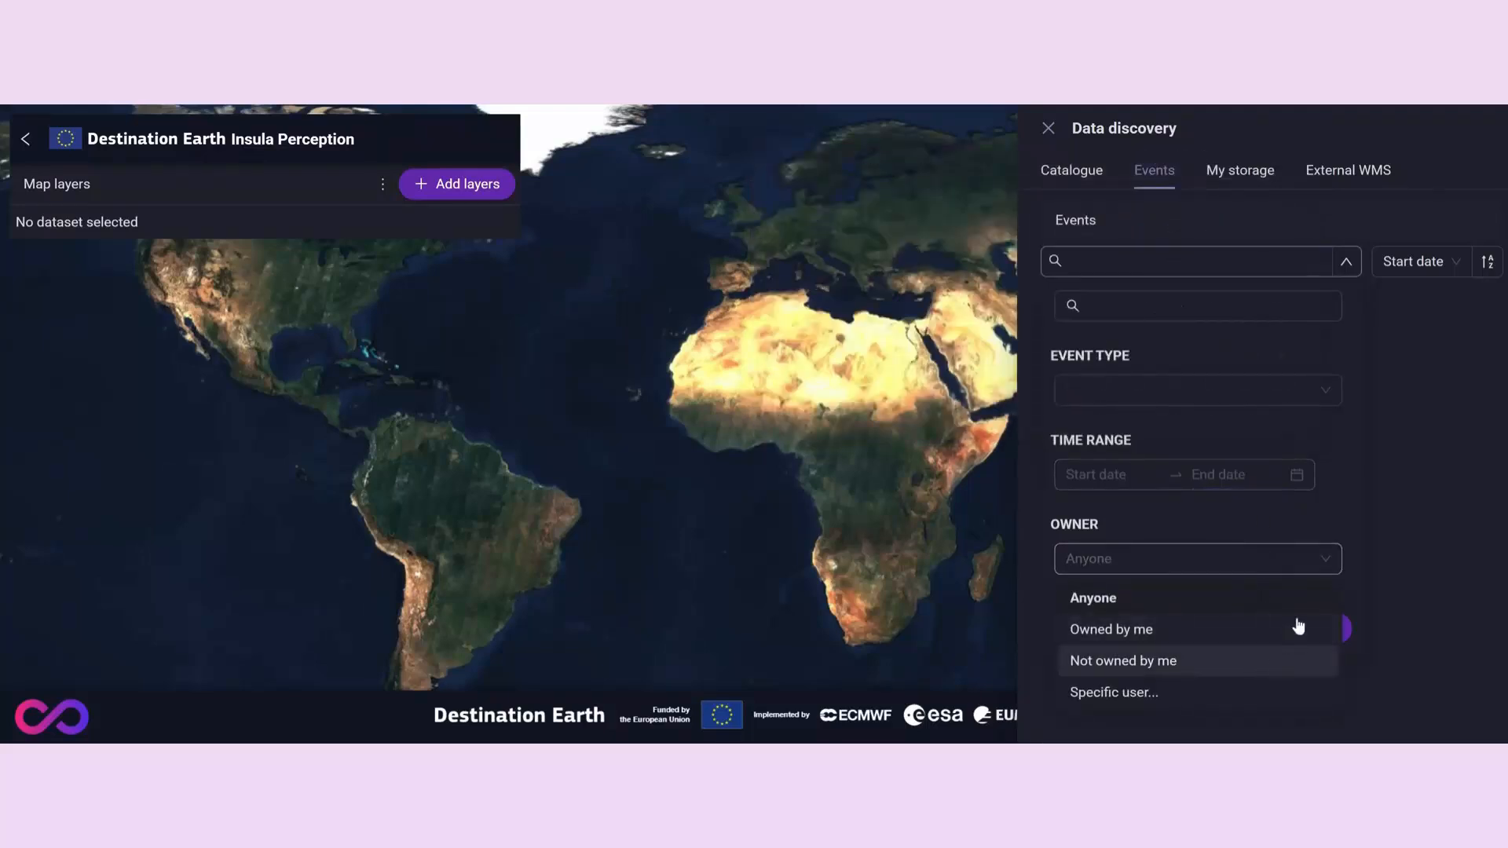
- View the storage collections in data discovery and browse the external WMS layers of the Nasa GIBS service
{"action": "left_click", "coordinate": [1238, 173]}
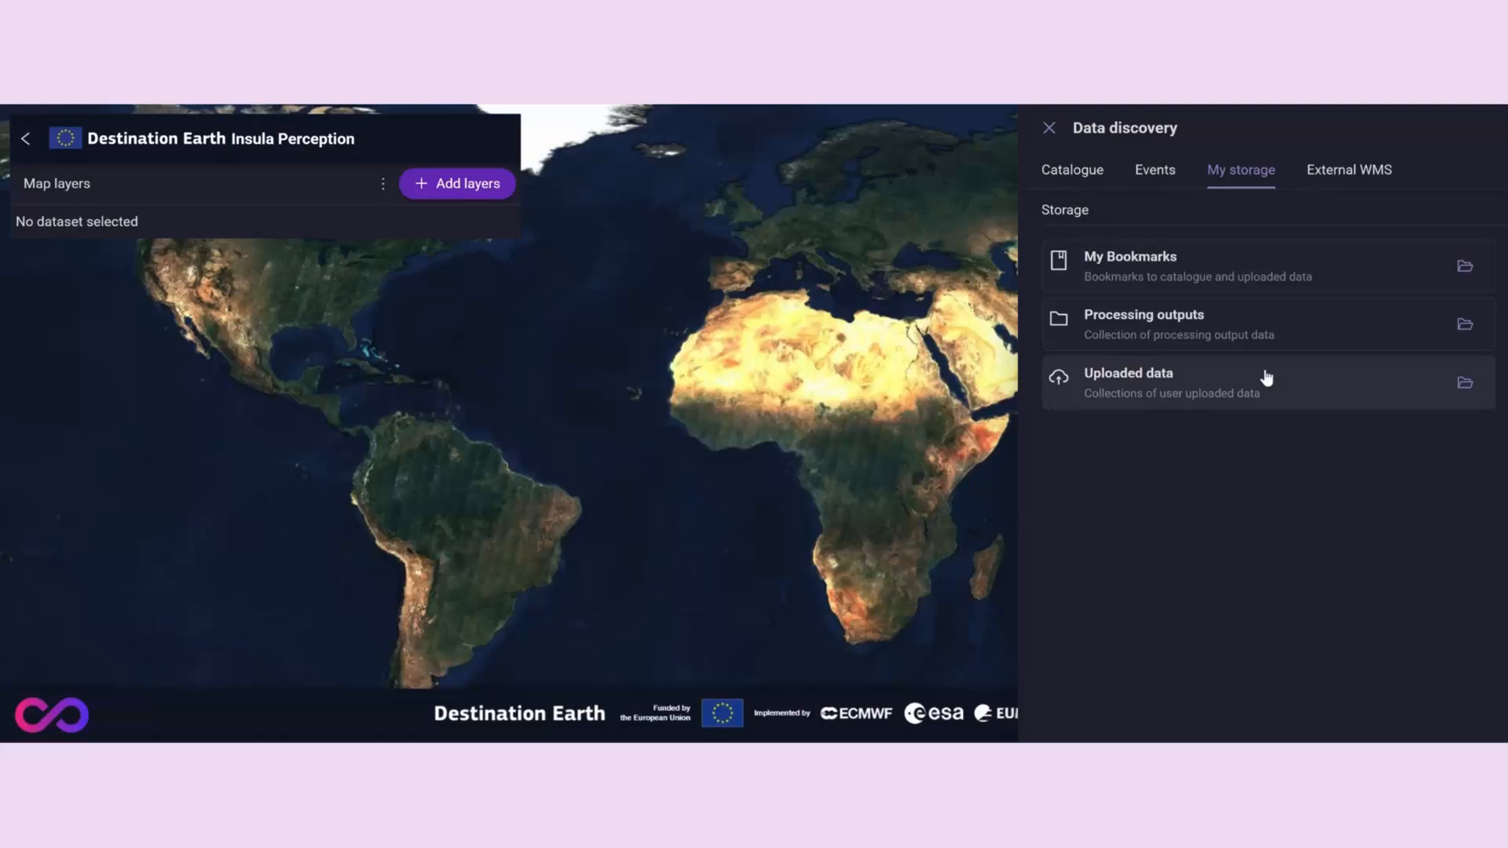
{"action": "left_click", "coordinate": [1318, 171]}
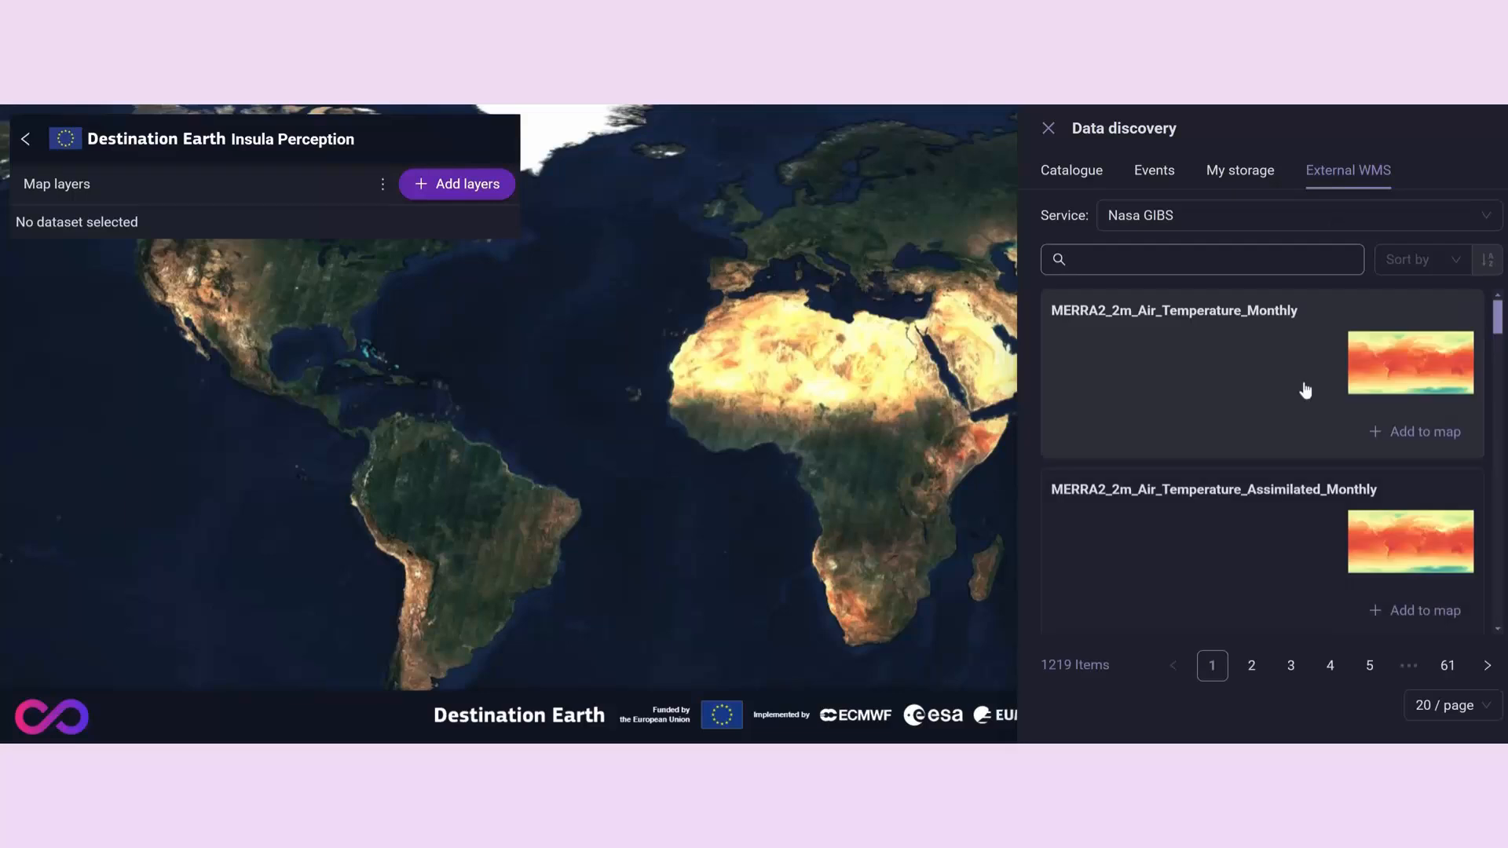
{"action": "scroll", "coordinate": [1305, 391], "scroll_direction": "down", "scroll_amount": 2}
{"action": "scroll", "coordinate": [1305, 391], "scroll_direction": "down", "scroll_amount": 4}
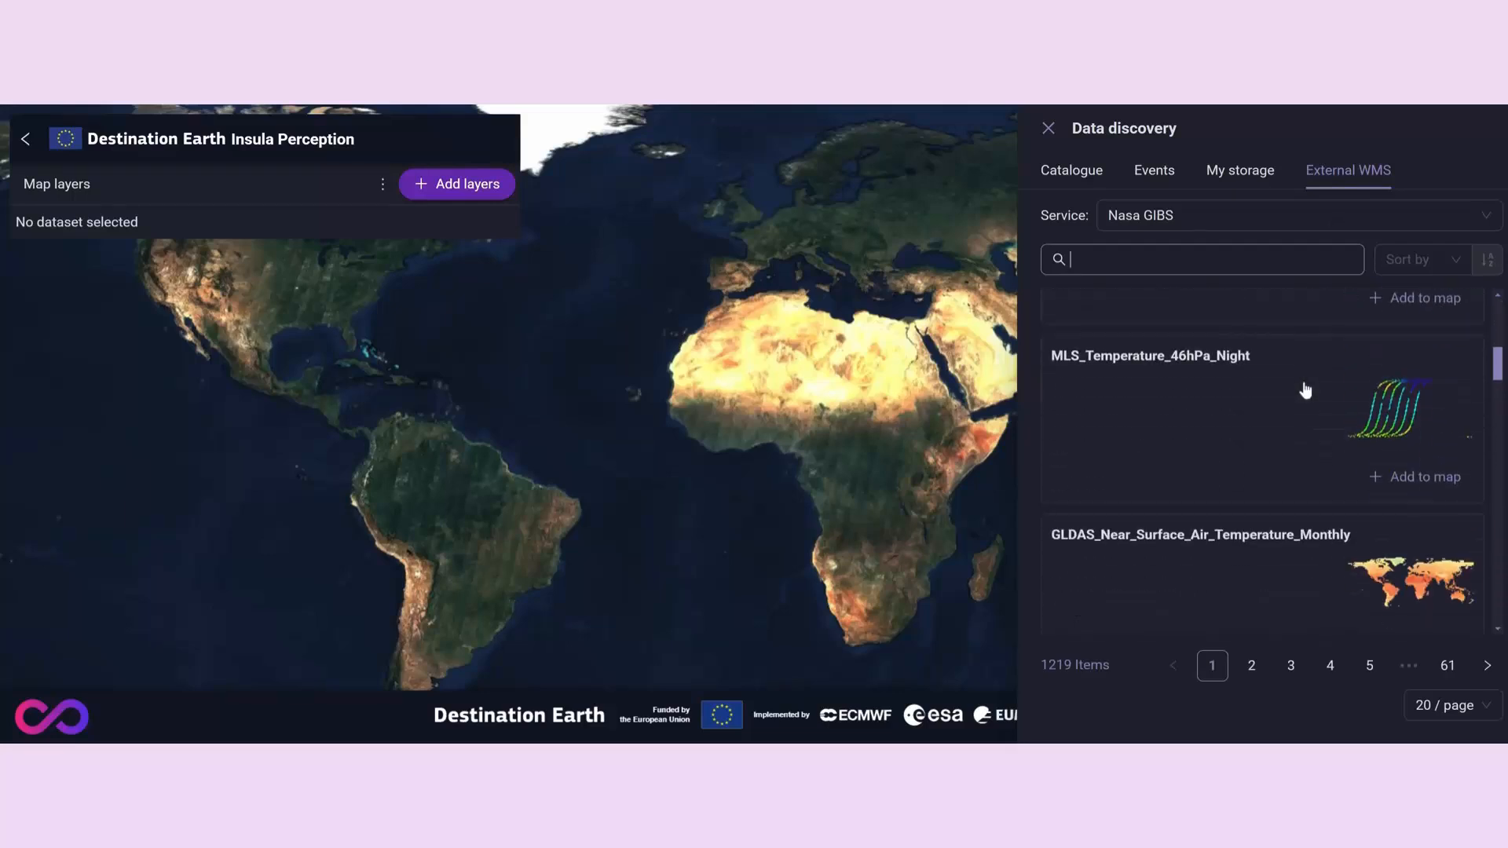
{"action": "scroll", "coordinate": [1305, 391], "scroll_direction": "down", "scroll_amount": 3}
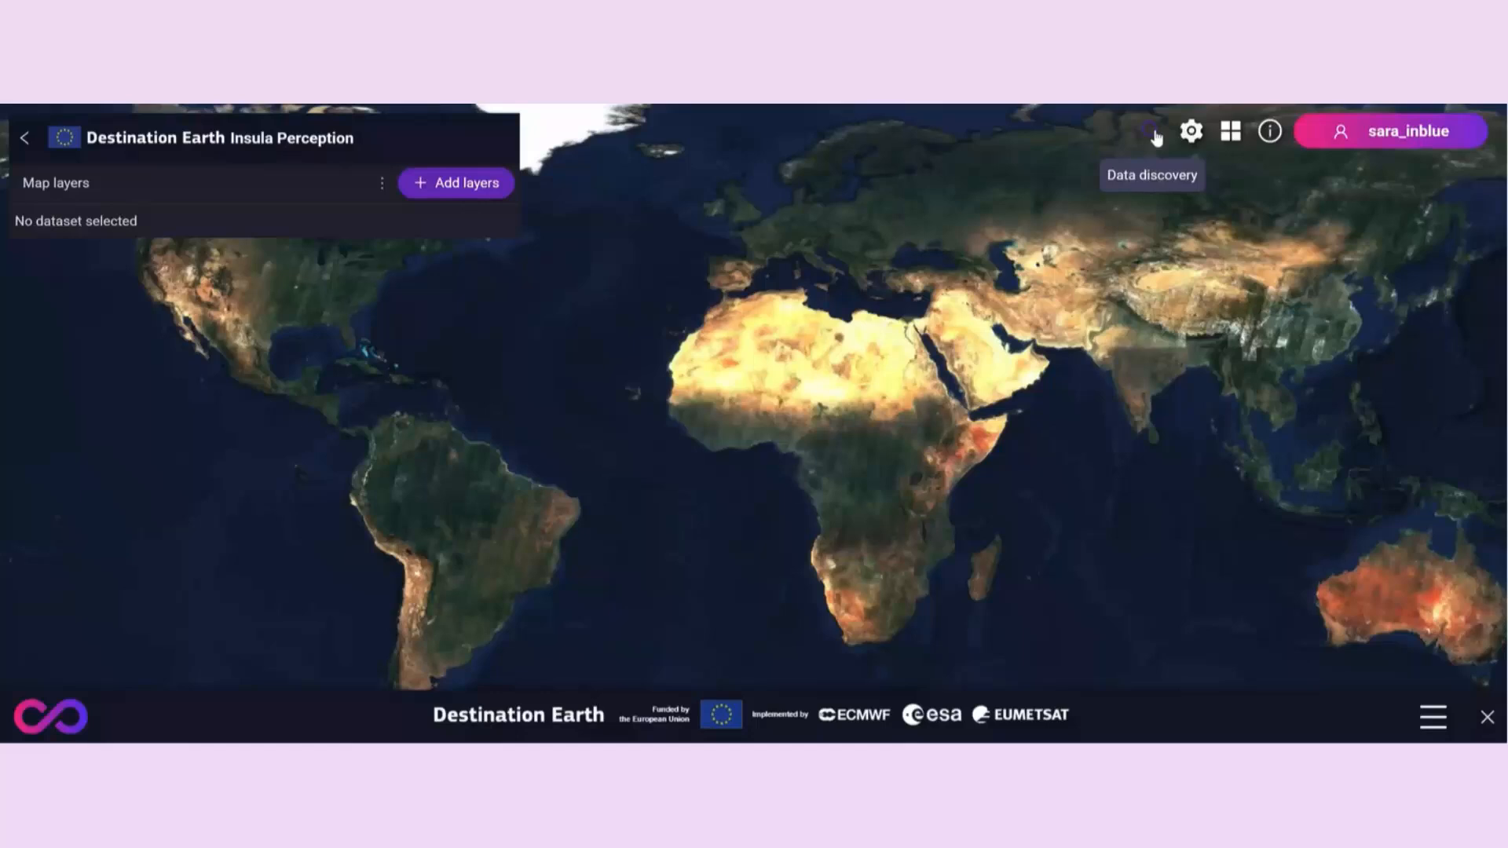
- Open data discovery and choose the Output Products catalogue with the drought_assessment collection for the search
{"action": "left_click", "coordinate": [1153, 134]}
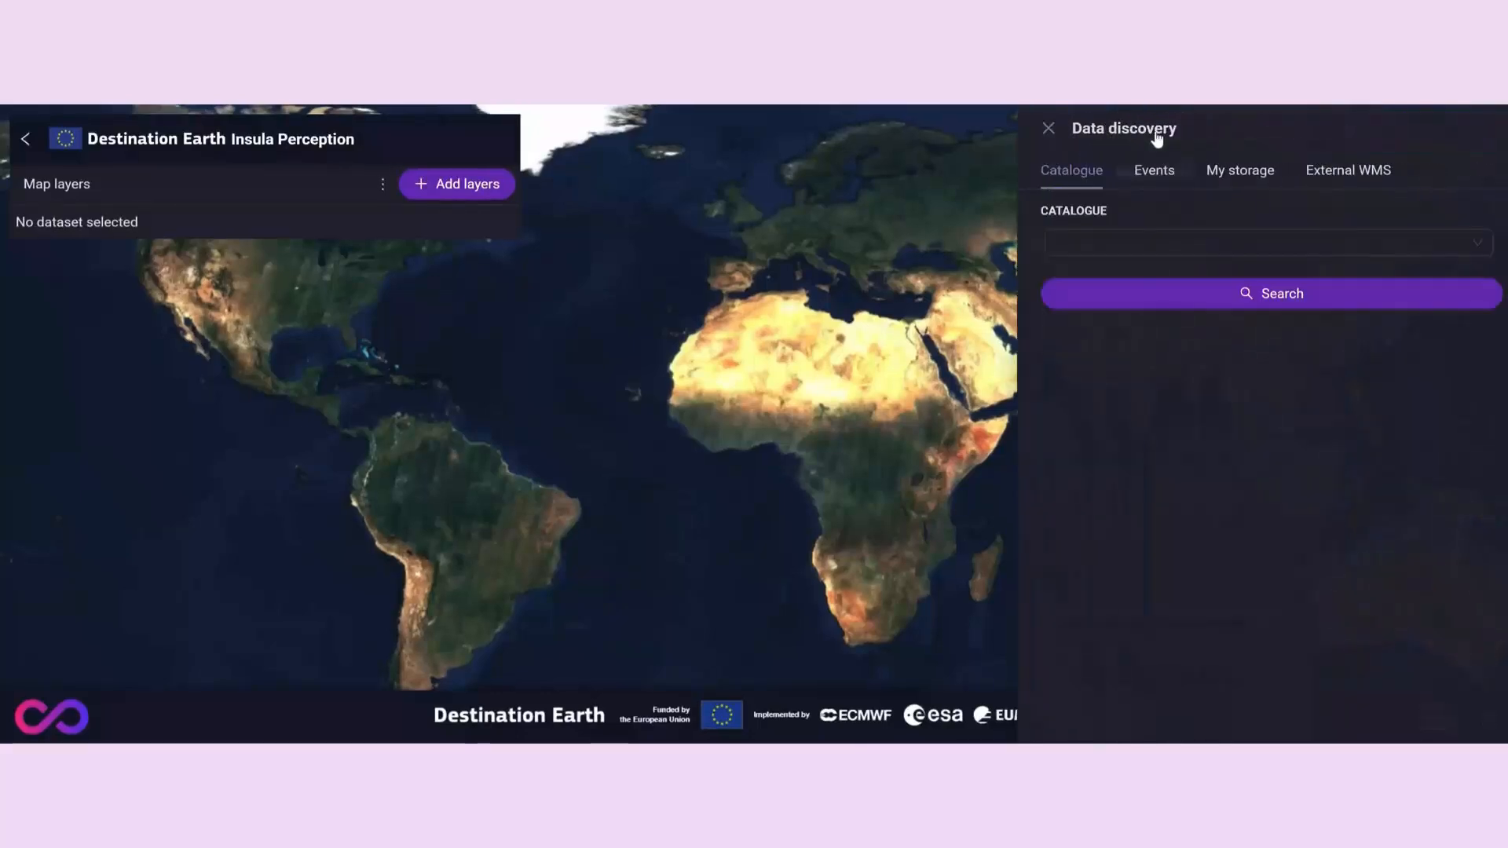
{"action": "left_click", "coordinate": [1124, 246]}
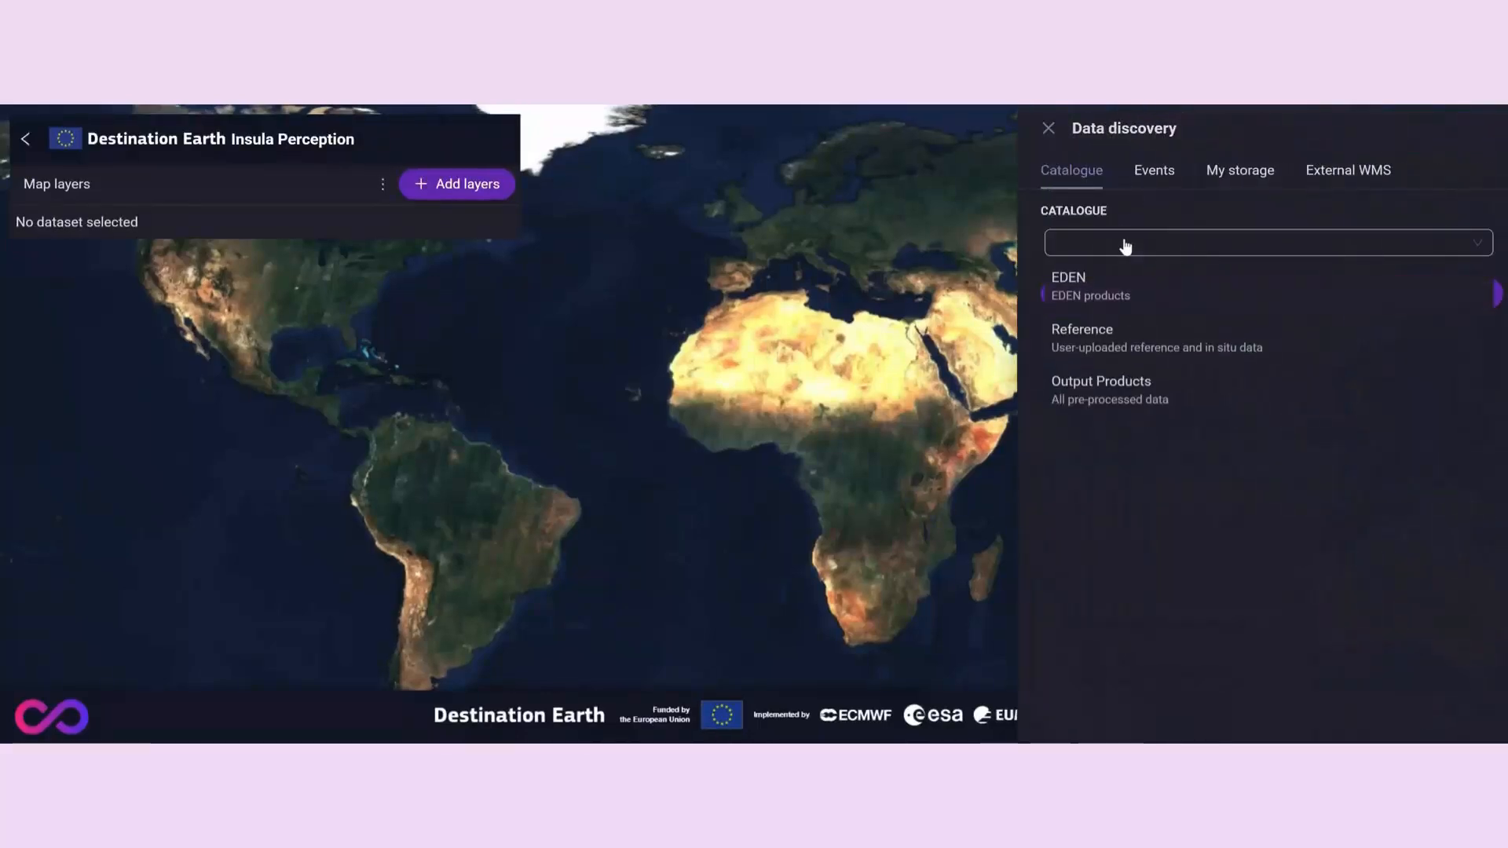
{"action": "left_click", "coordinate": [1128, 390]}
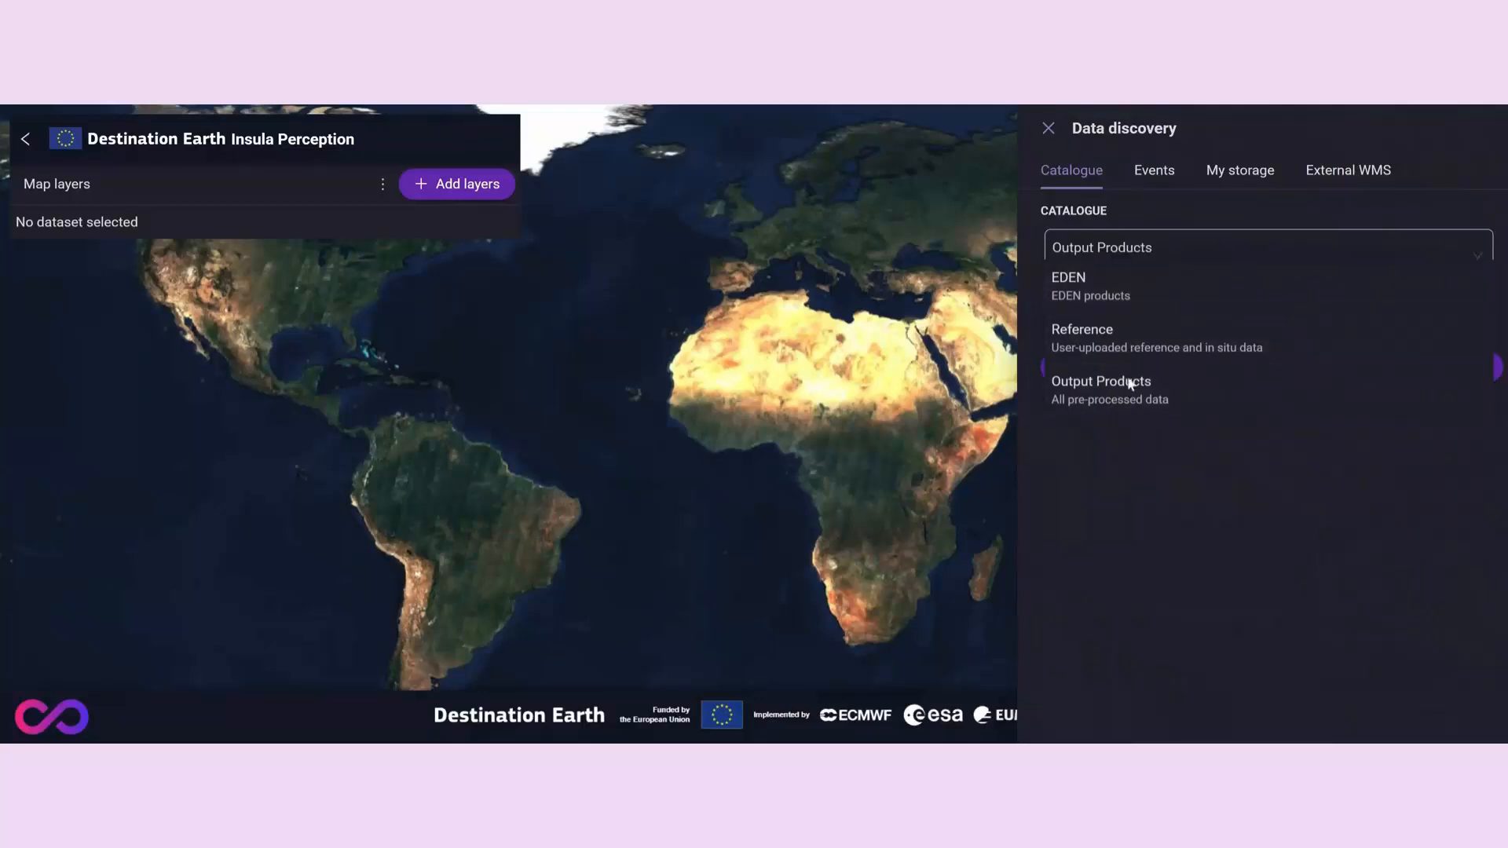
{"action": "left_click", "coordinate": [1131, 336]}
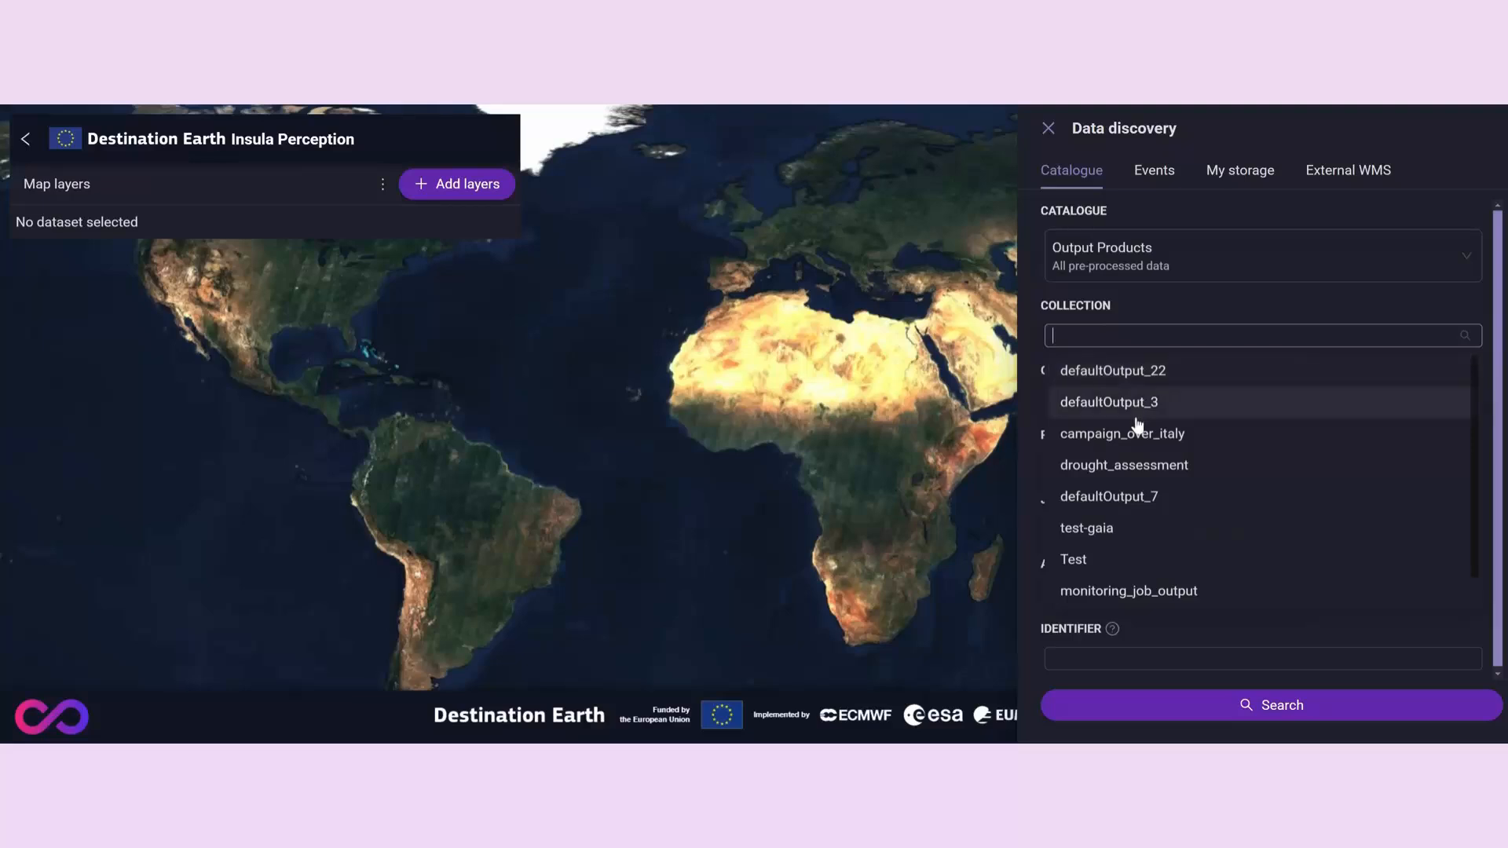
{"action": "left_click", "coordinate": [1139, 467]}
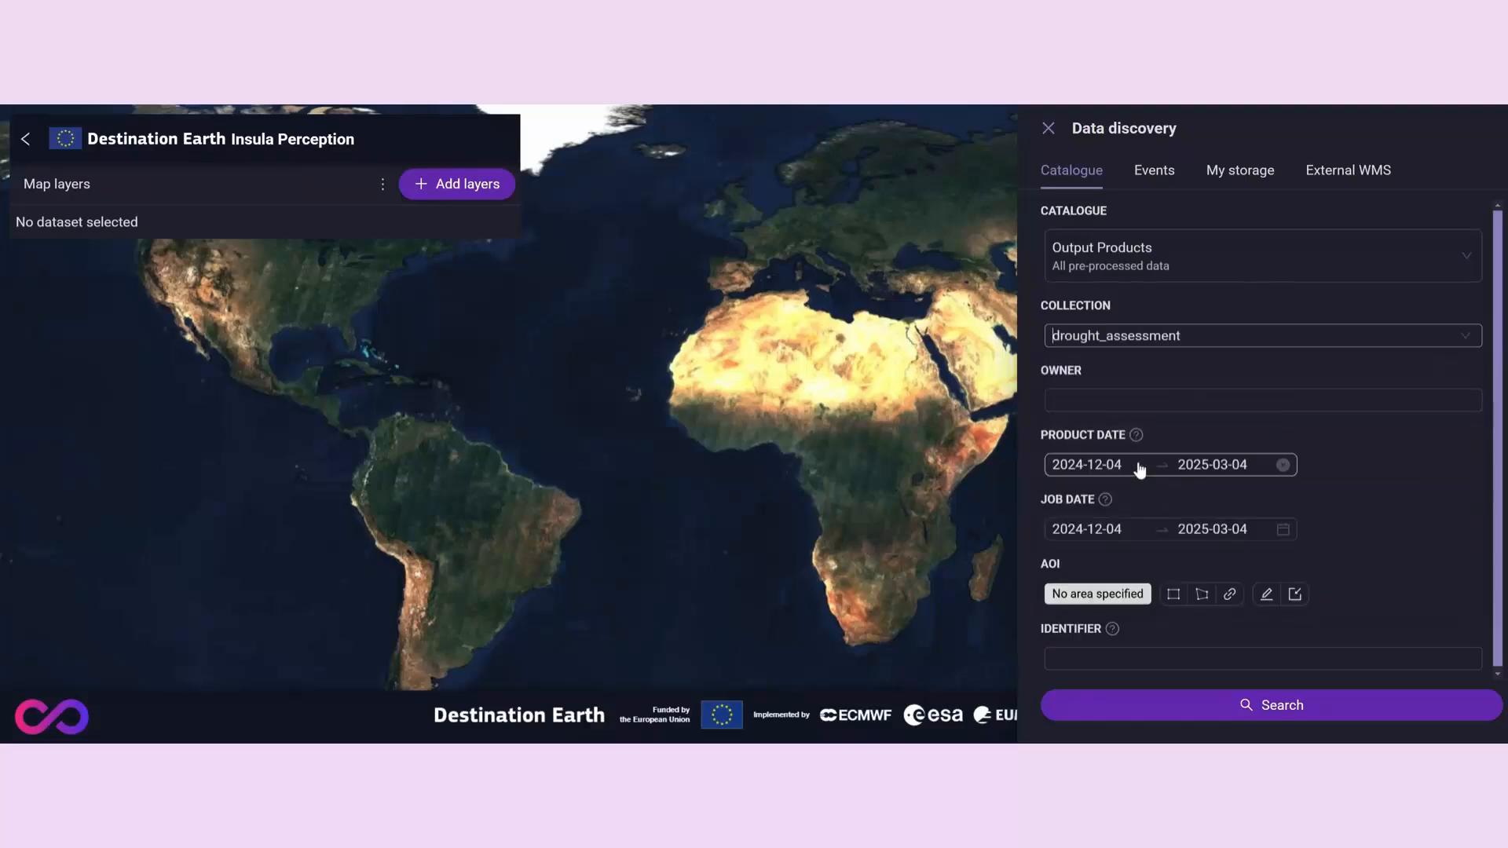
- Clear the product date filter, set the job date range from 2024-10-01 to 2024-11-01, and run the search
{"action": "left_click", "coordinate": [1283, 465]}
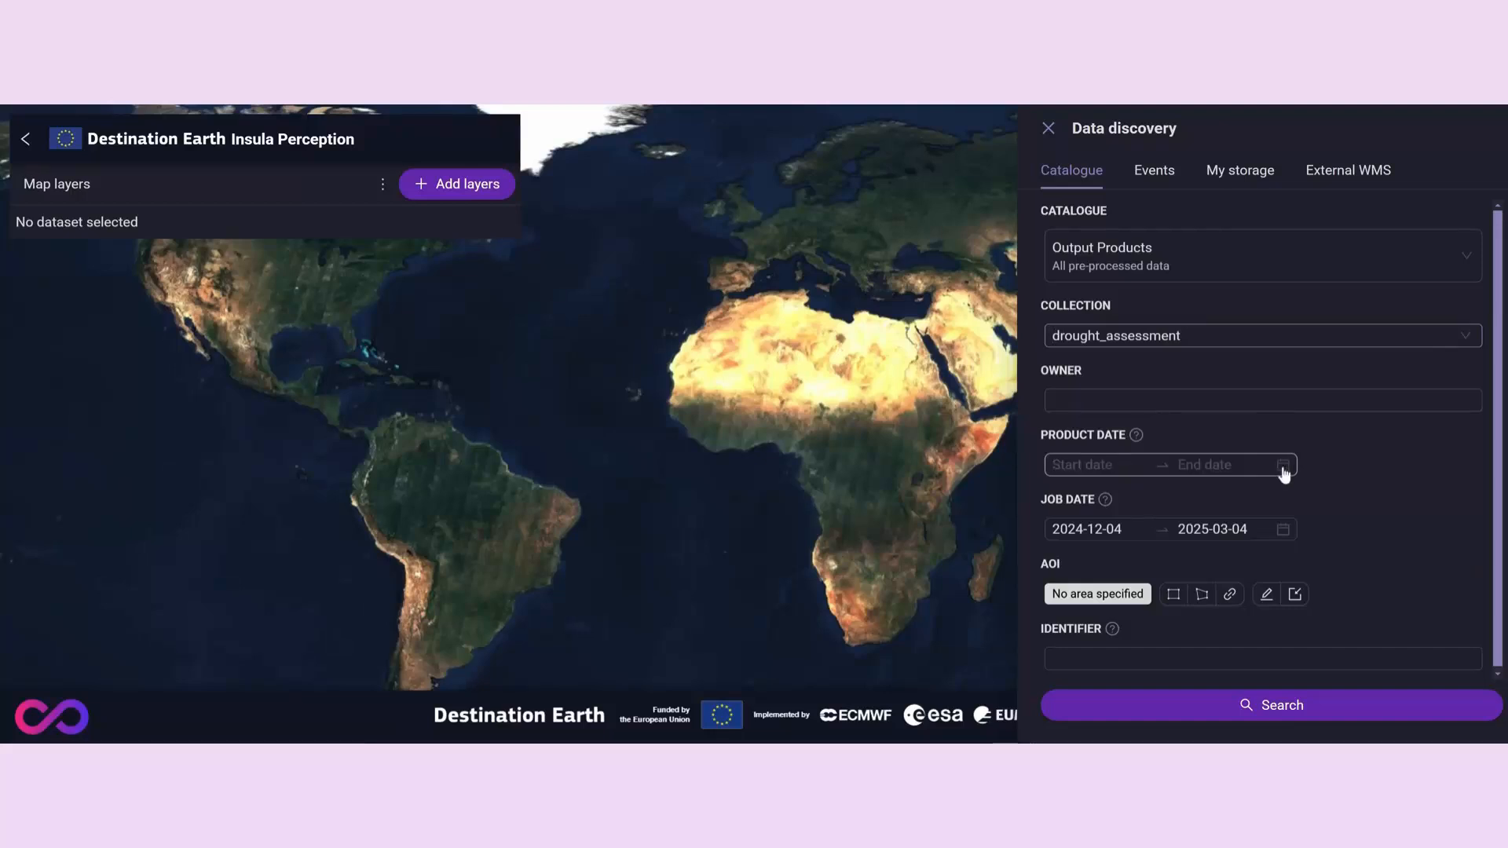
{"action": "left_click", "coordinate": [1131, 530]}
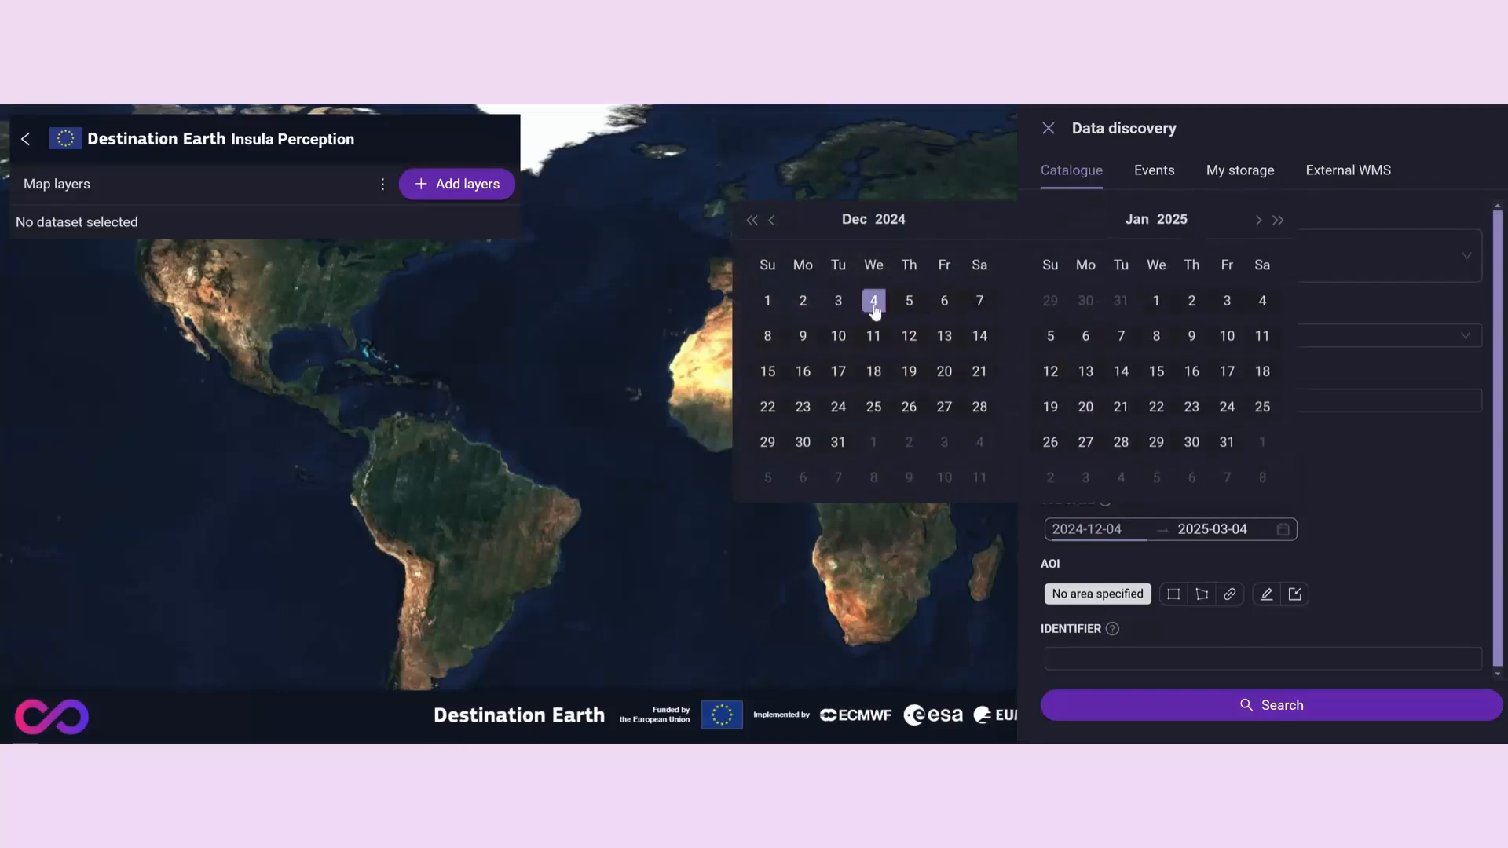
{"action": "left_click", "coordinate": [854, 220]}
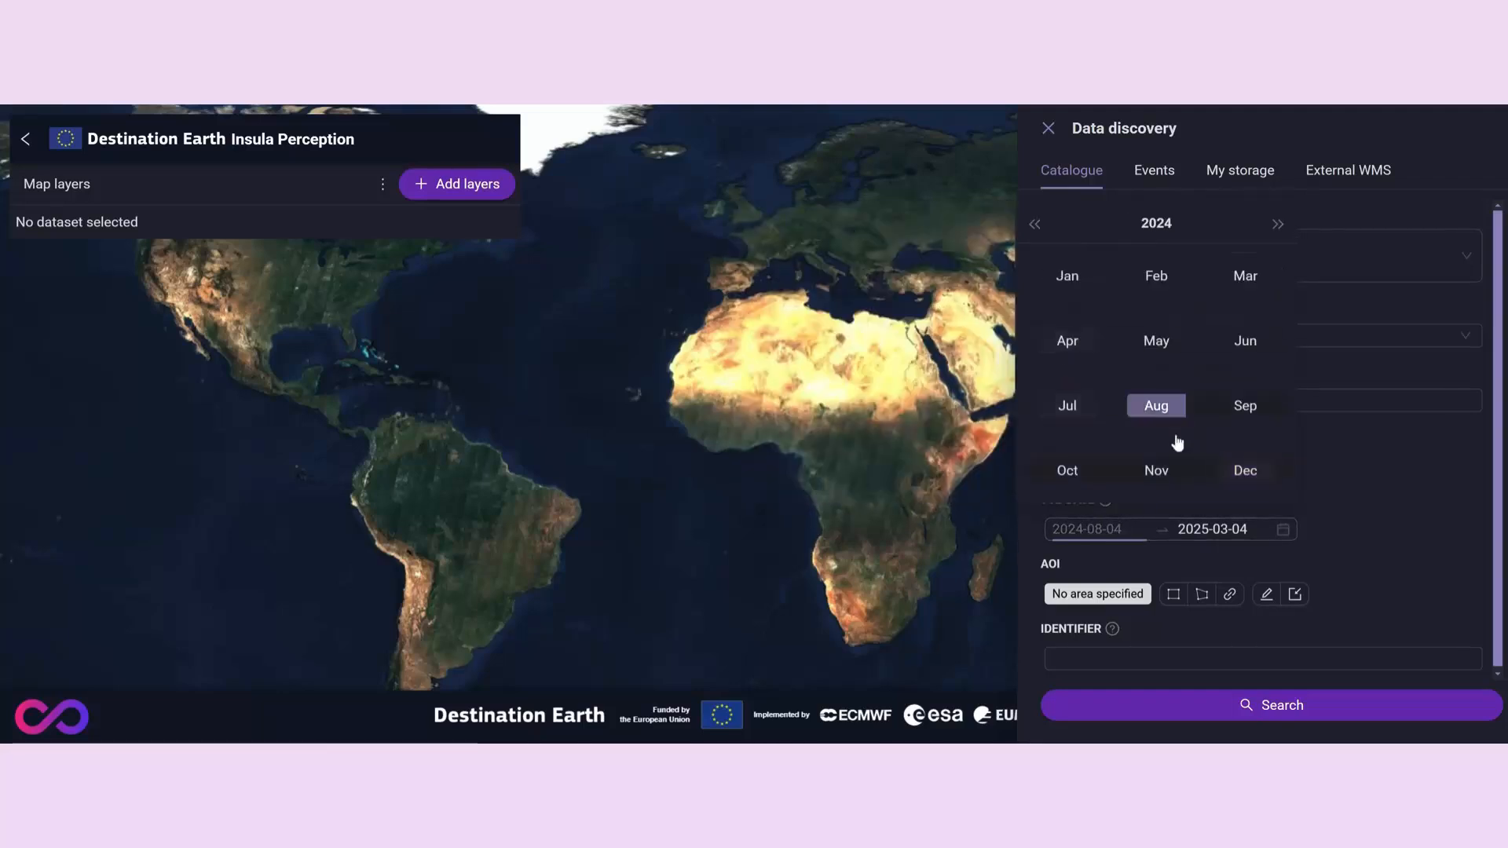
{"action": "left_click", "coordinate": [1066, 471]}
{"action": "left_click", "coordinate": [837, 301]}
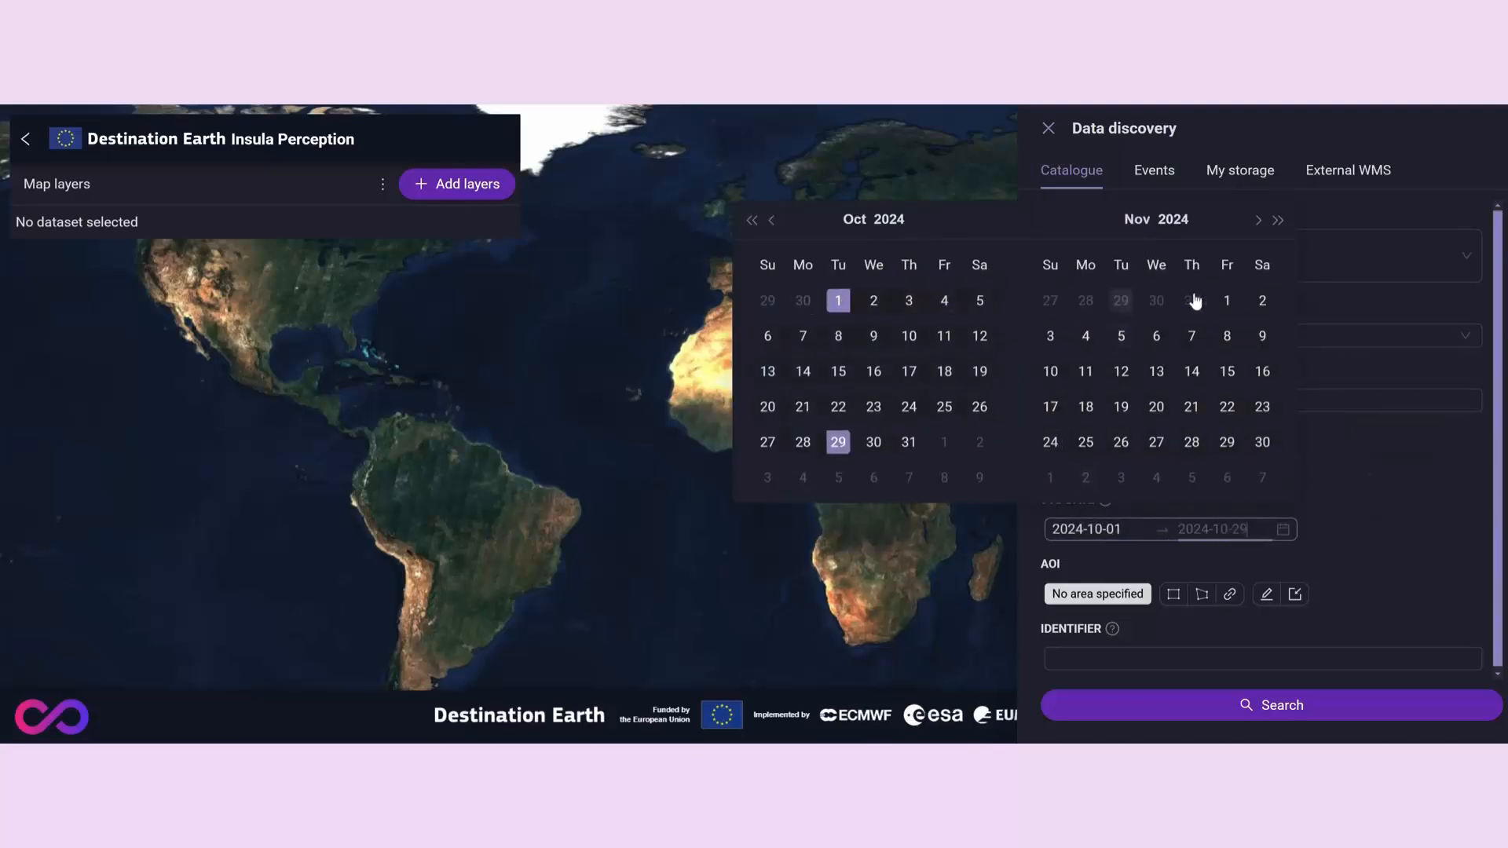
{"action": "left_click", "coordinate": [1229, 303]}
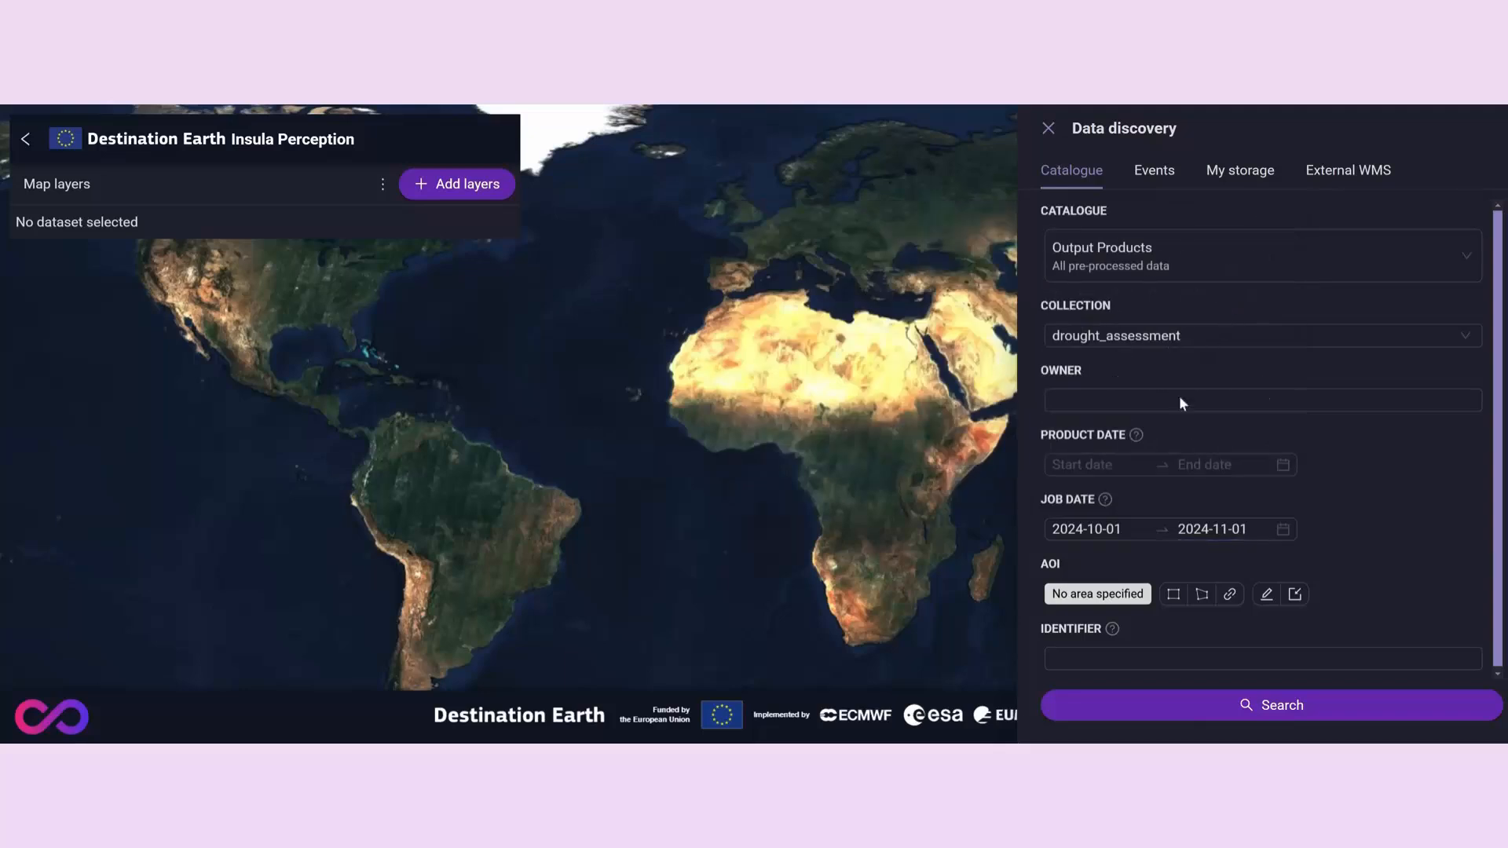
{"action": "left_click", "coordinate": [1175, 707]}
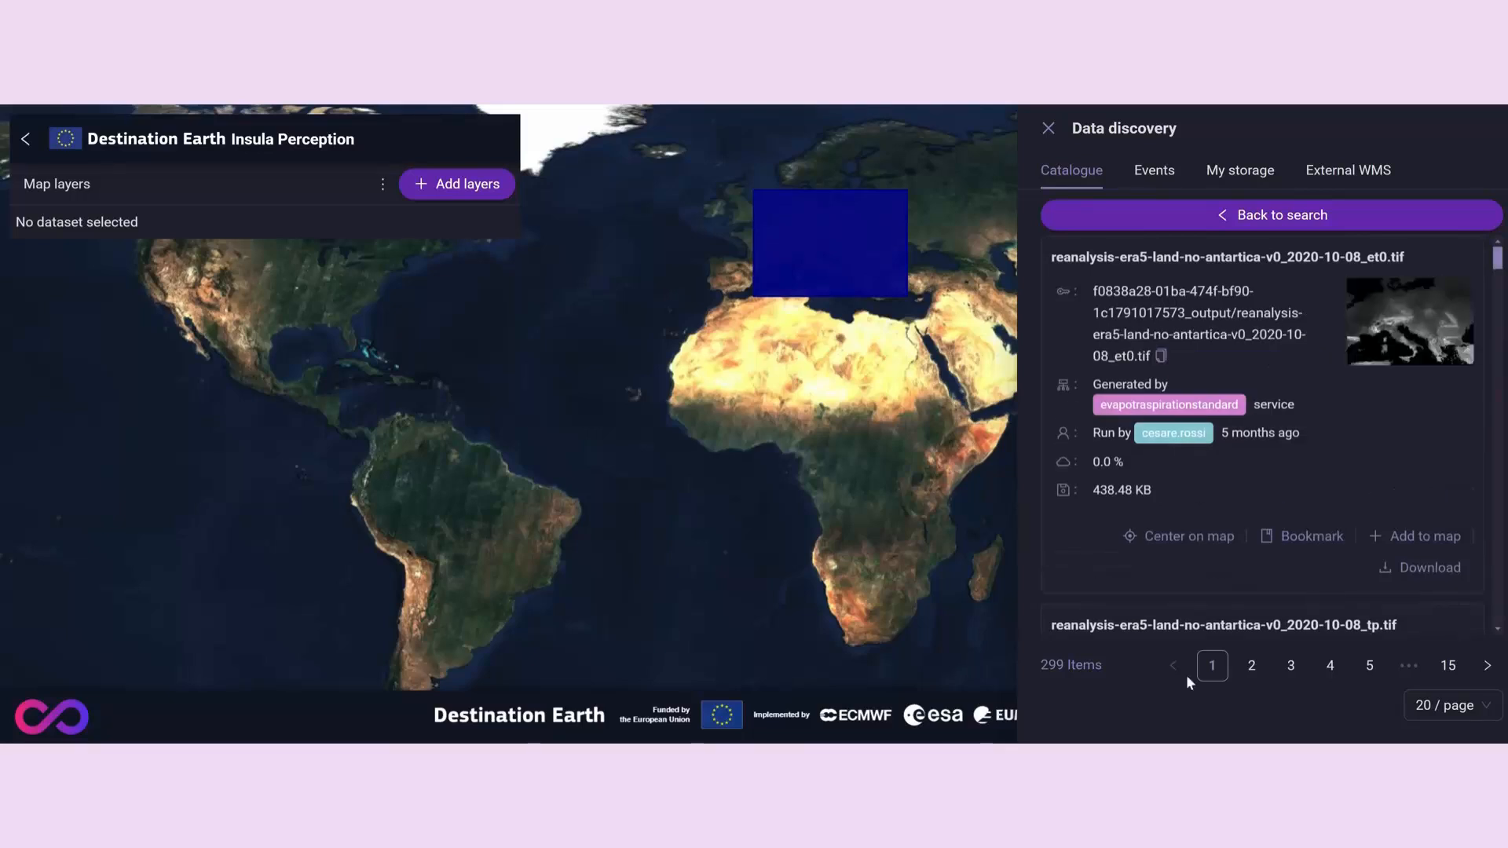
- Center the map on the 2020-10-08_et0.tif product and add reanalysis-era5-land-no-antartica-v0_2020-10-08_tp.tif to the map
{"action": "left_click", "coordinate": [1189, 539]}
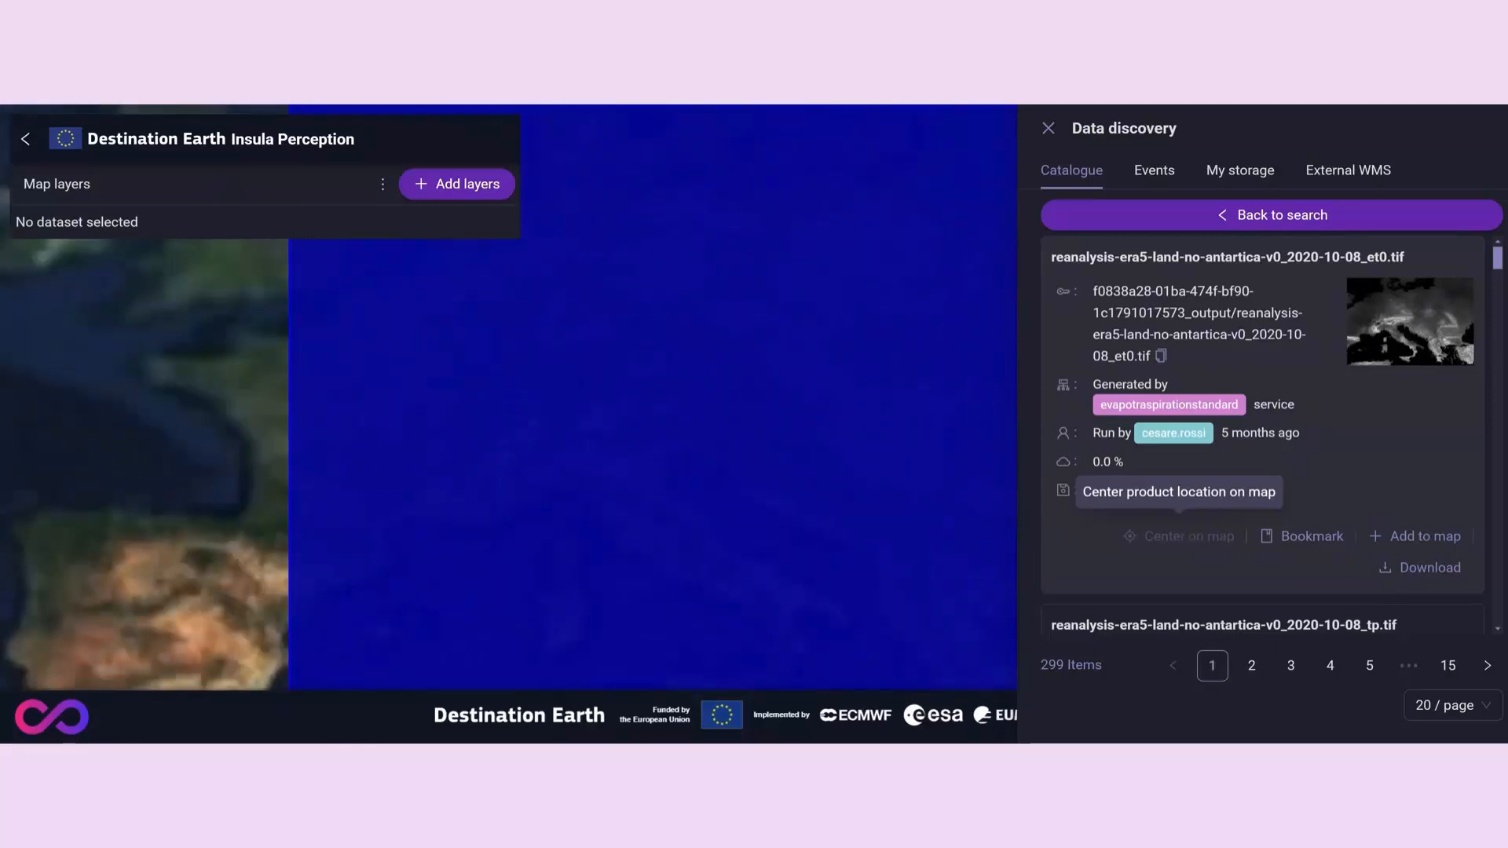
{"action": "scroll", "coordinate": [1153, 478], "scroll_direction": "down", "scroll_amount": 2}
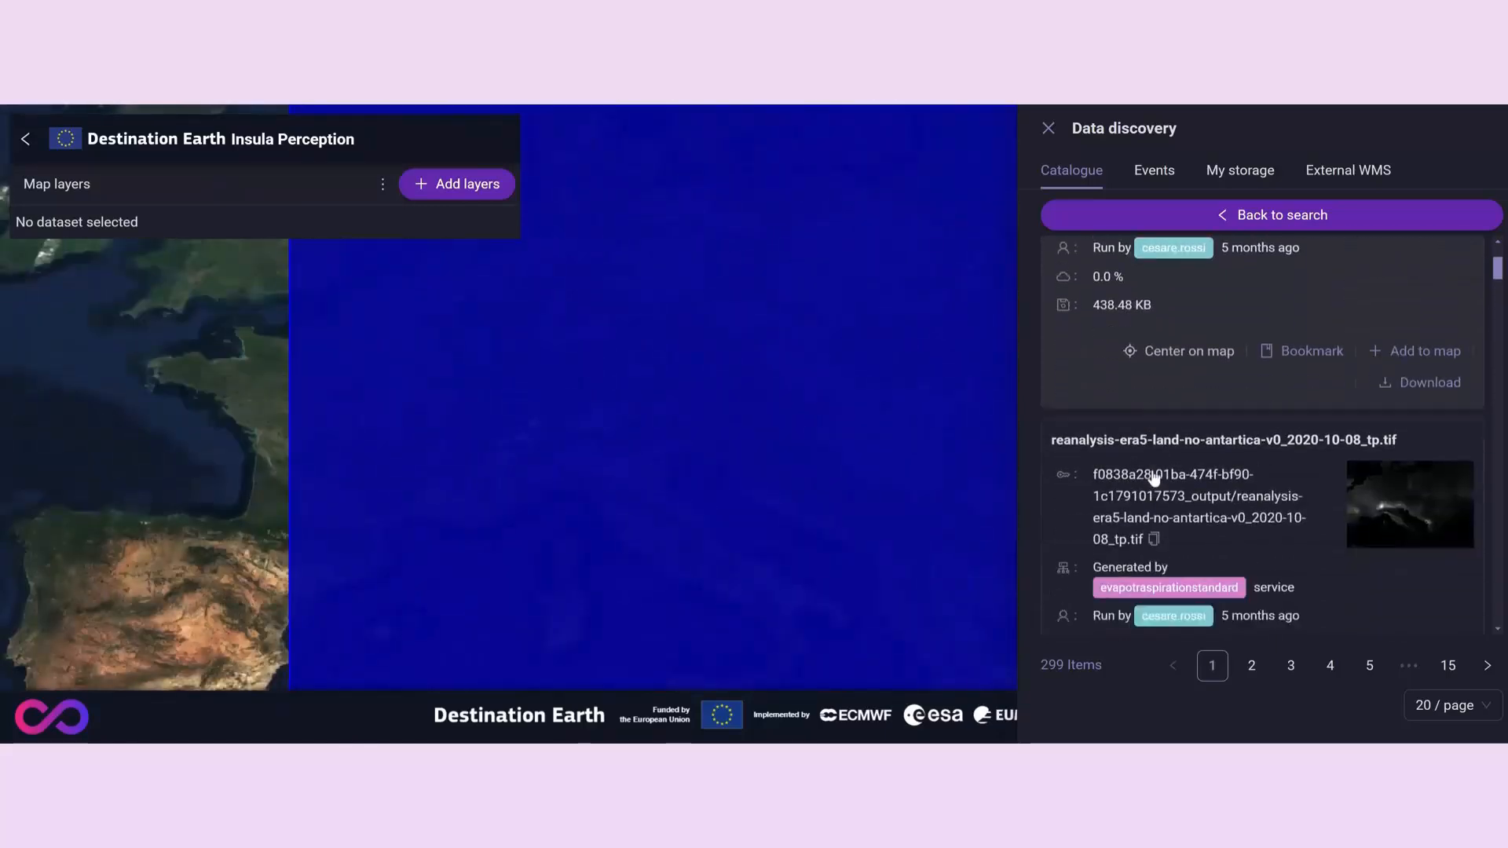
{"action": "scroll", "coordinate": [1152, 478], "scroll_direction": "down", "scroll_amount": 1}
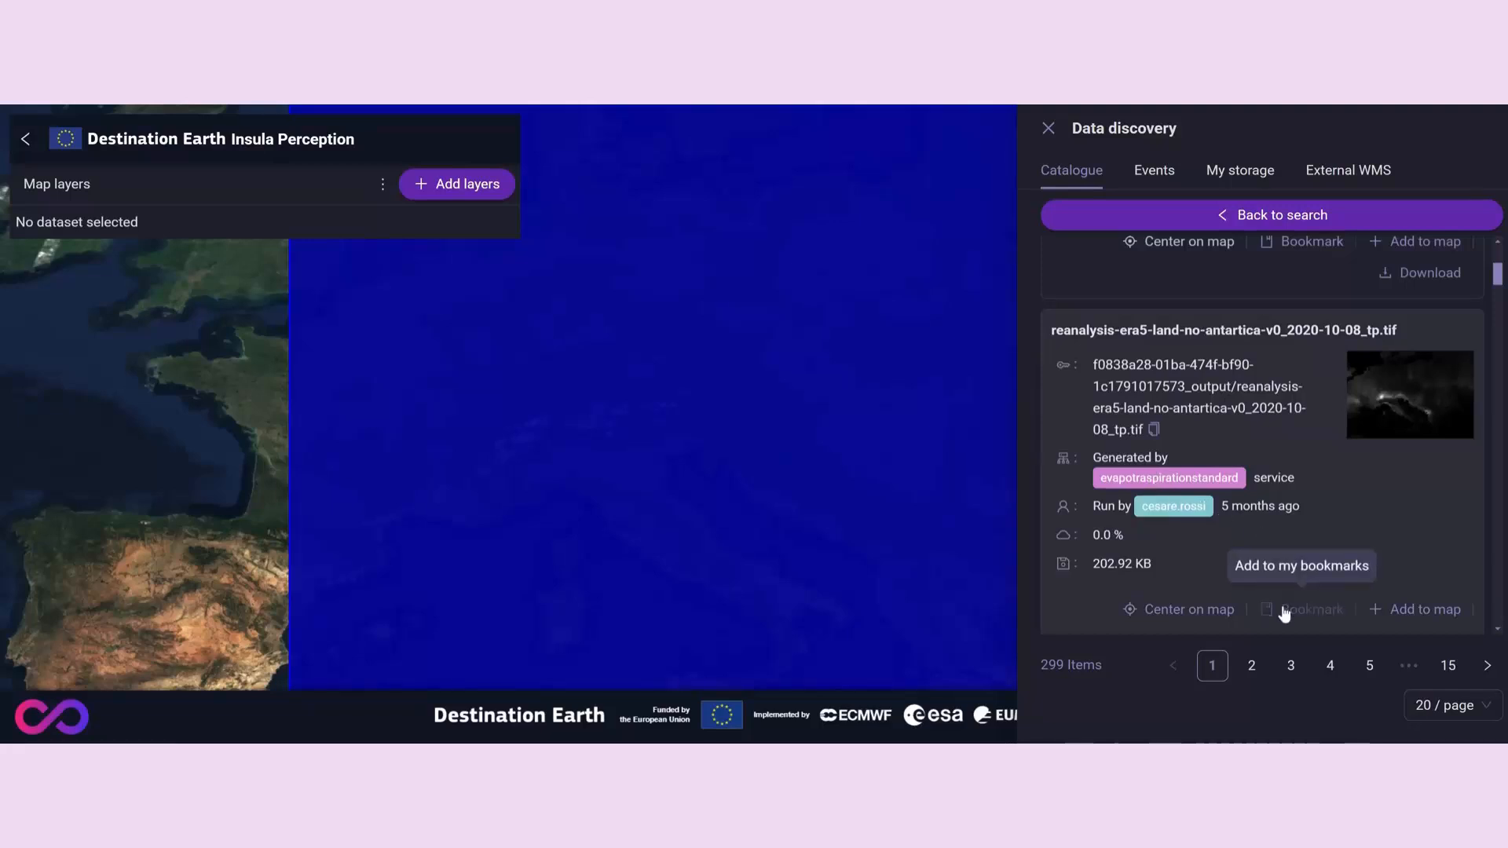
{"action": "left_click", "coordinate": [1392, 611]}
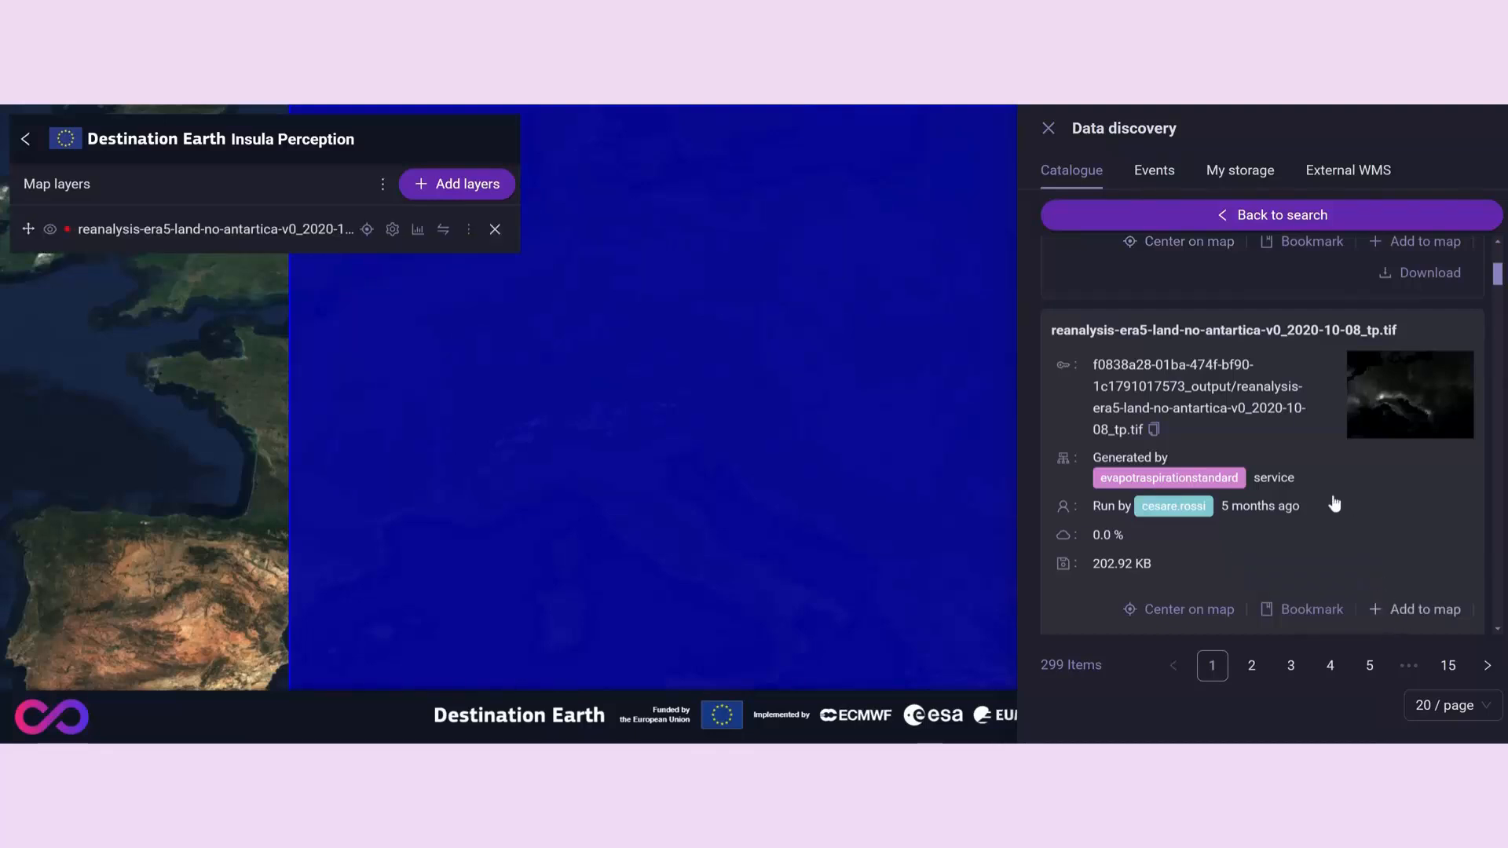
- Add reanalysis-era5-land-no-antartica-v0_2020-10-15_tp.tif to the map from the results and close data discovery
{"action": "scroll", "coordinate": [1334, 503], "scroll_direction": "down", "scroll_amount": 5}
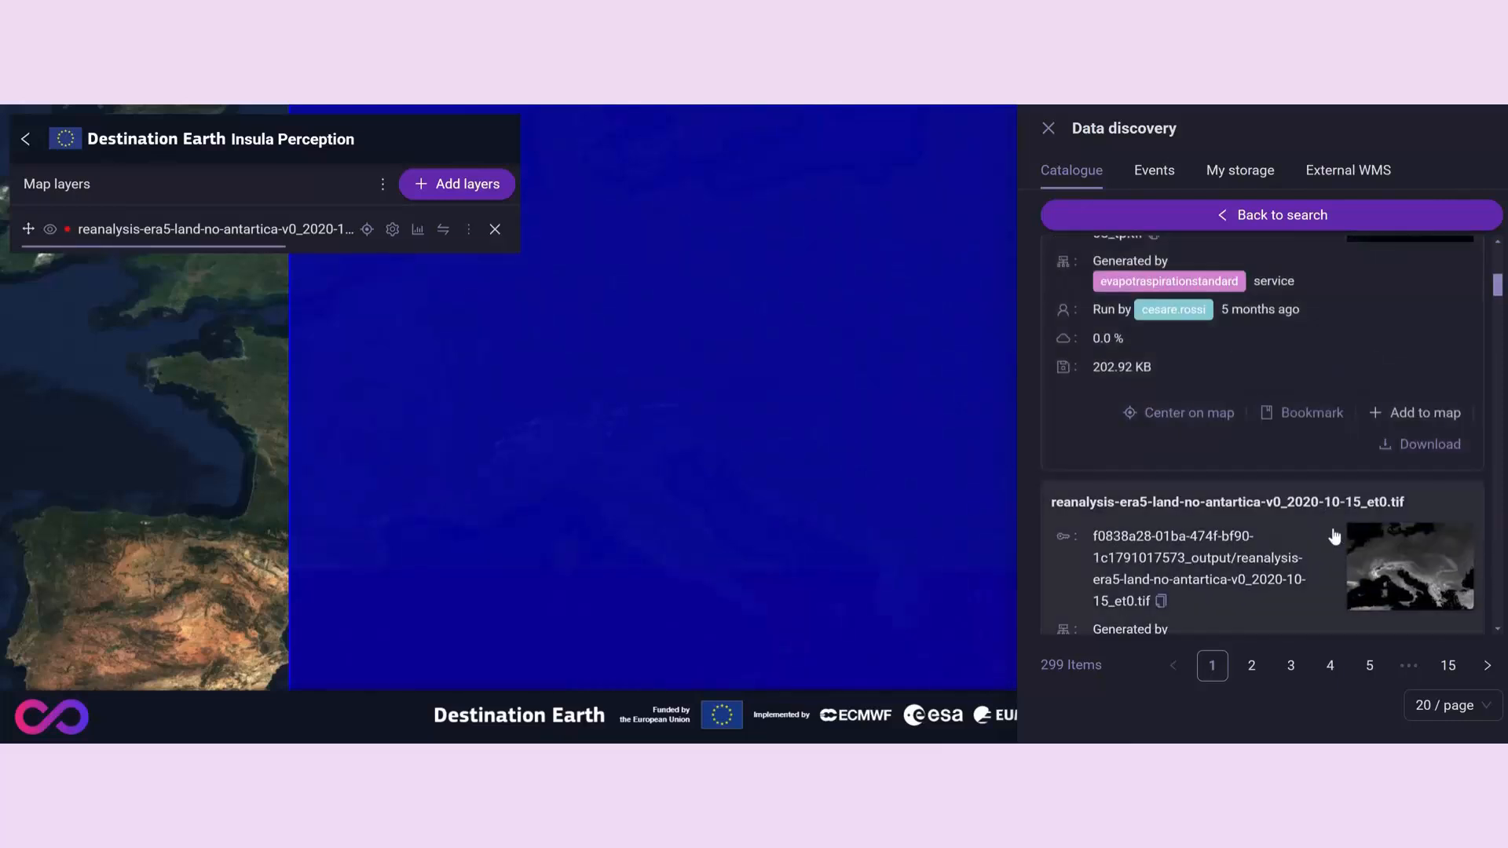
{"action": "scroll", "coordinate": [1334, 536], "scroll_direction": "up", "scroll_amount": 4}
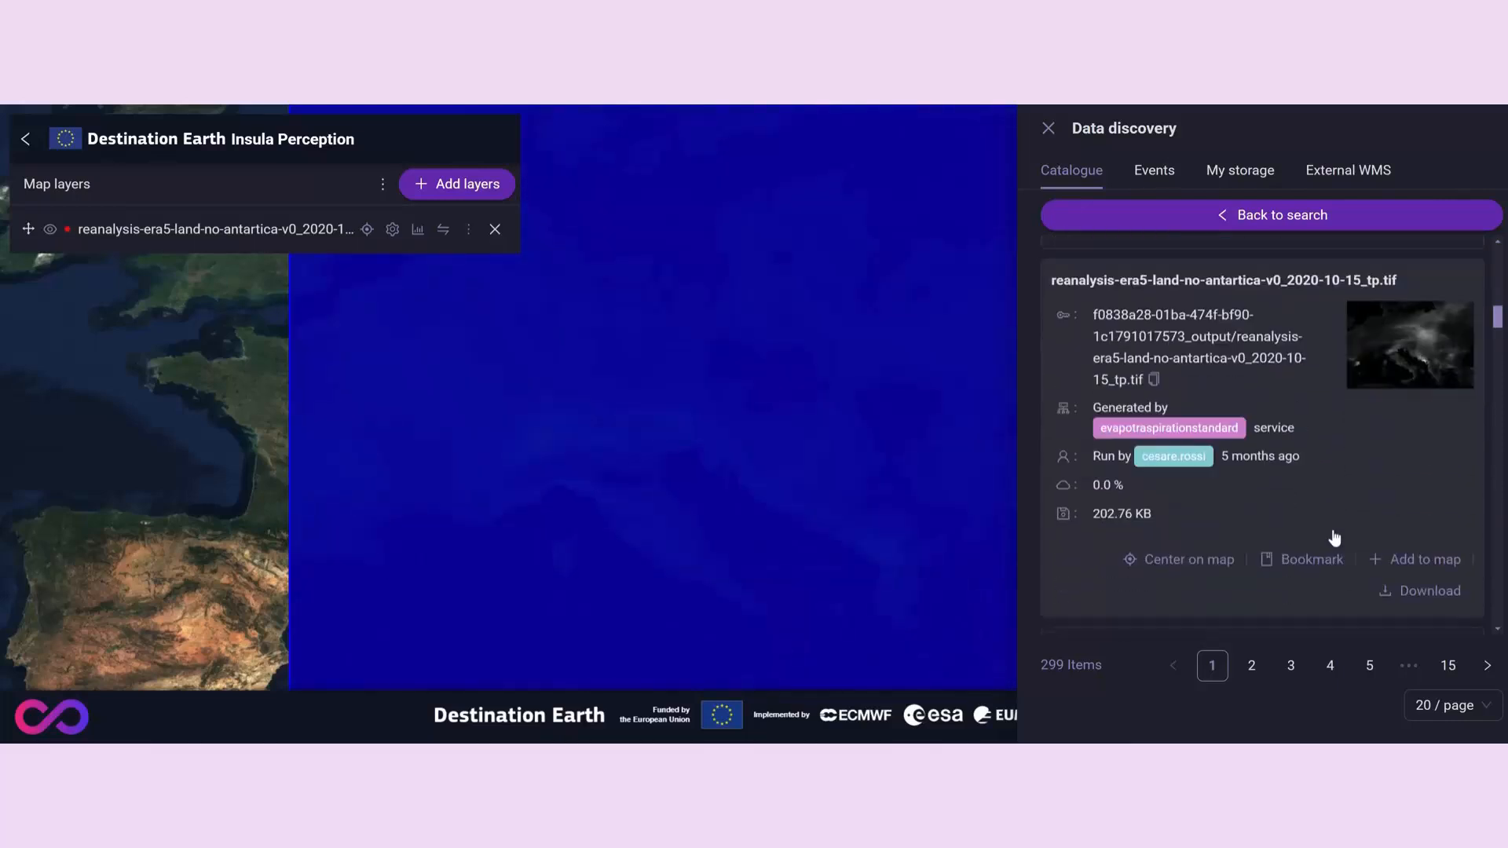
{"action": "left_click", "coordinate": [1411, 561]}
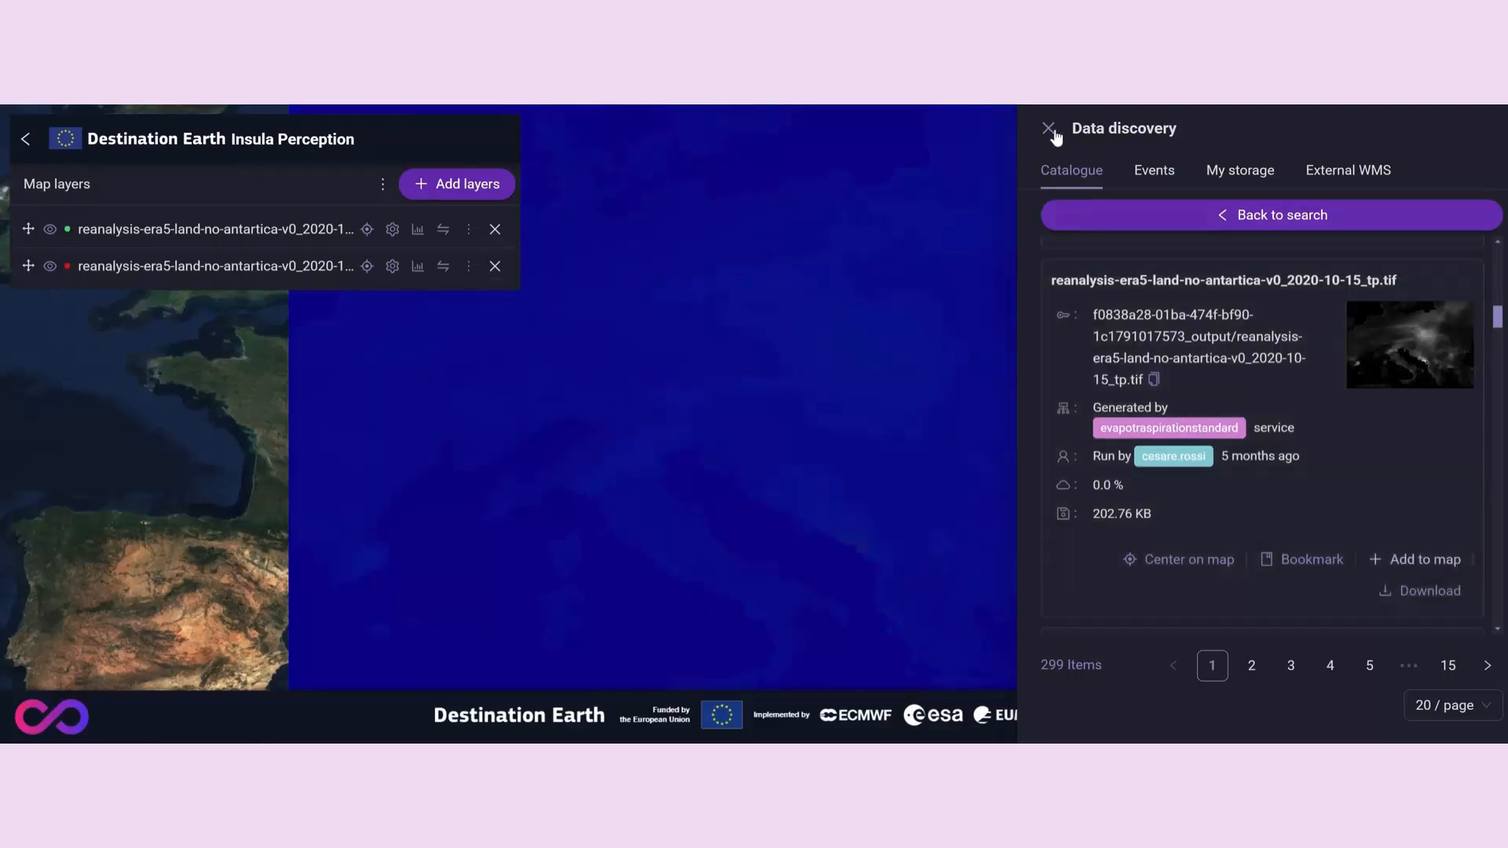
{"action": "left_click", "coordinate": [1051, 130]}
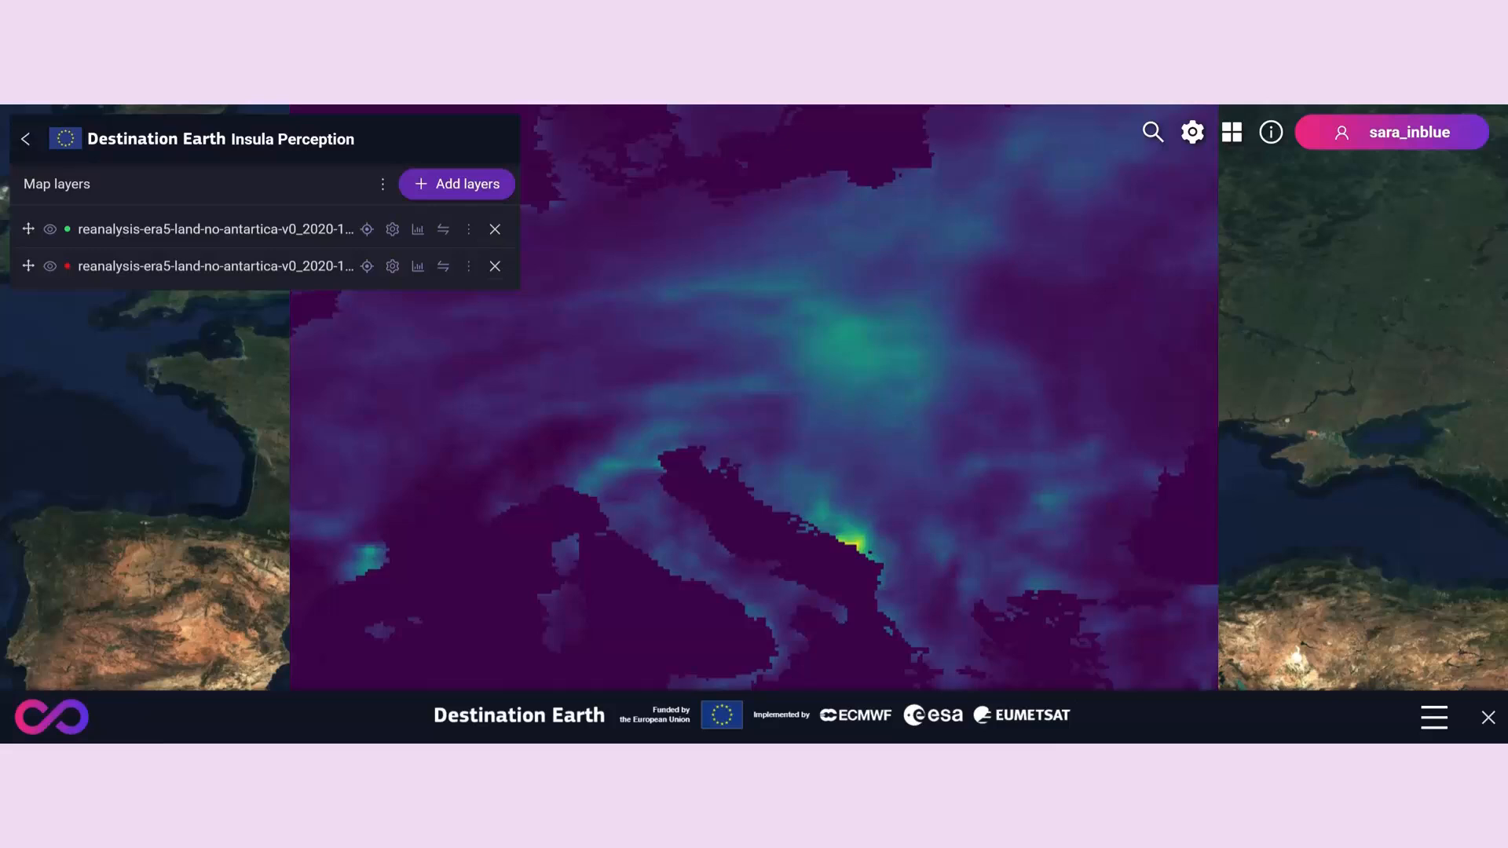
- Move the 2020-10-08_tp layer above the 2020-10-15_tp layer and compare the two with the swipe divider
{"action": "left_click", "coordinate": [216, 267]}
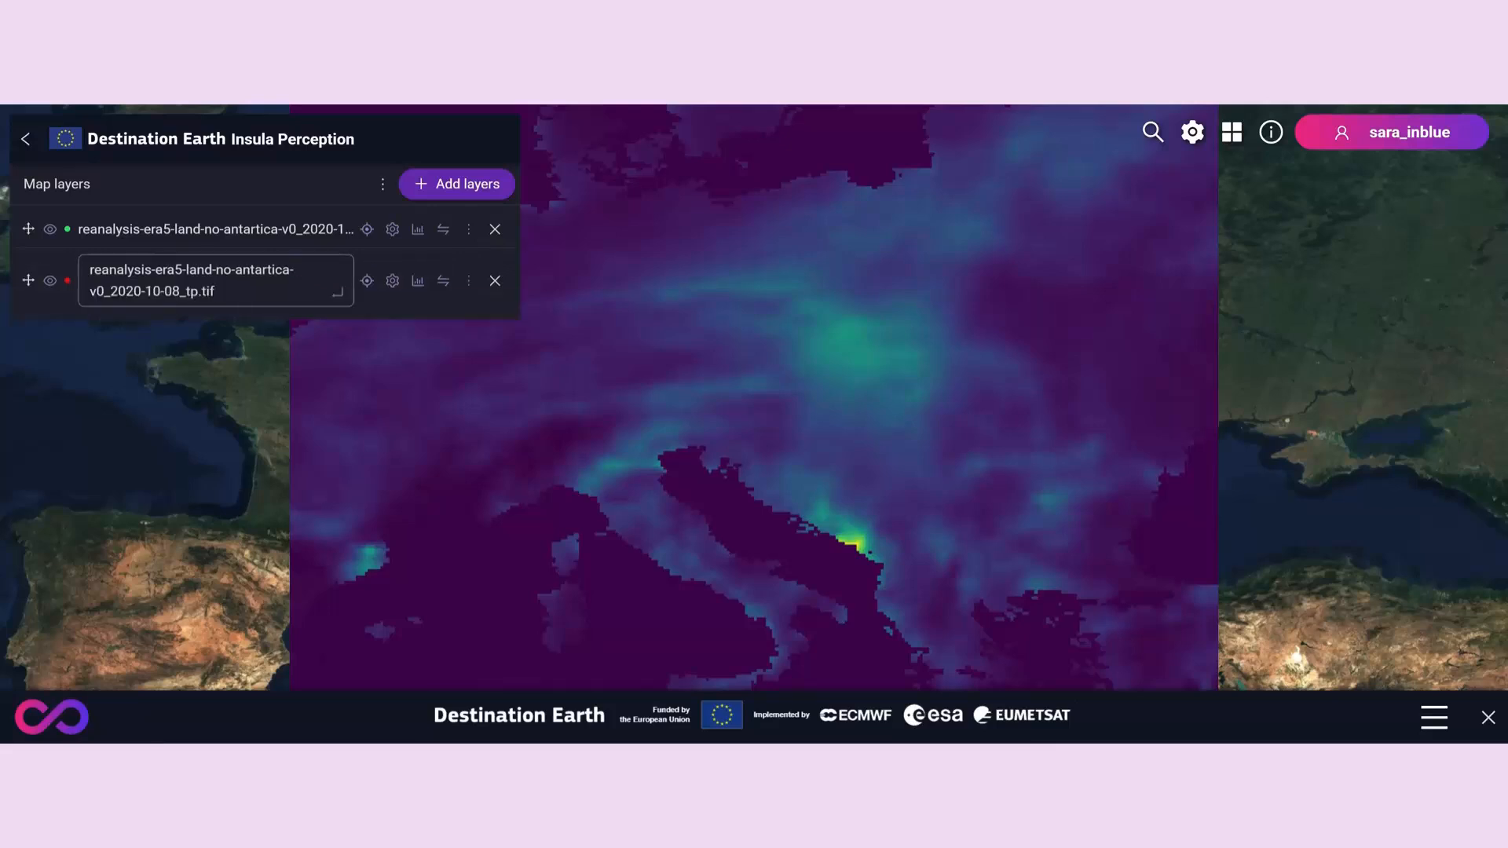
{"action": "left_click_drag", "start_coordinate": [25, 280], "coordinate": [25, 220]}
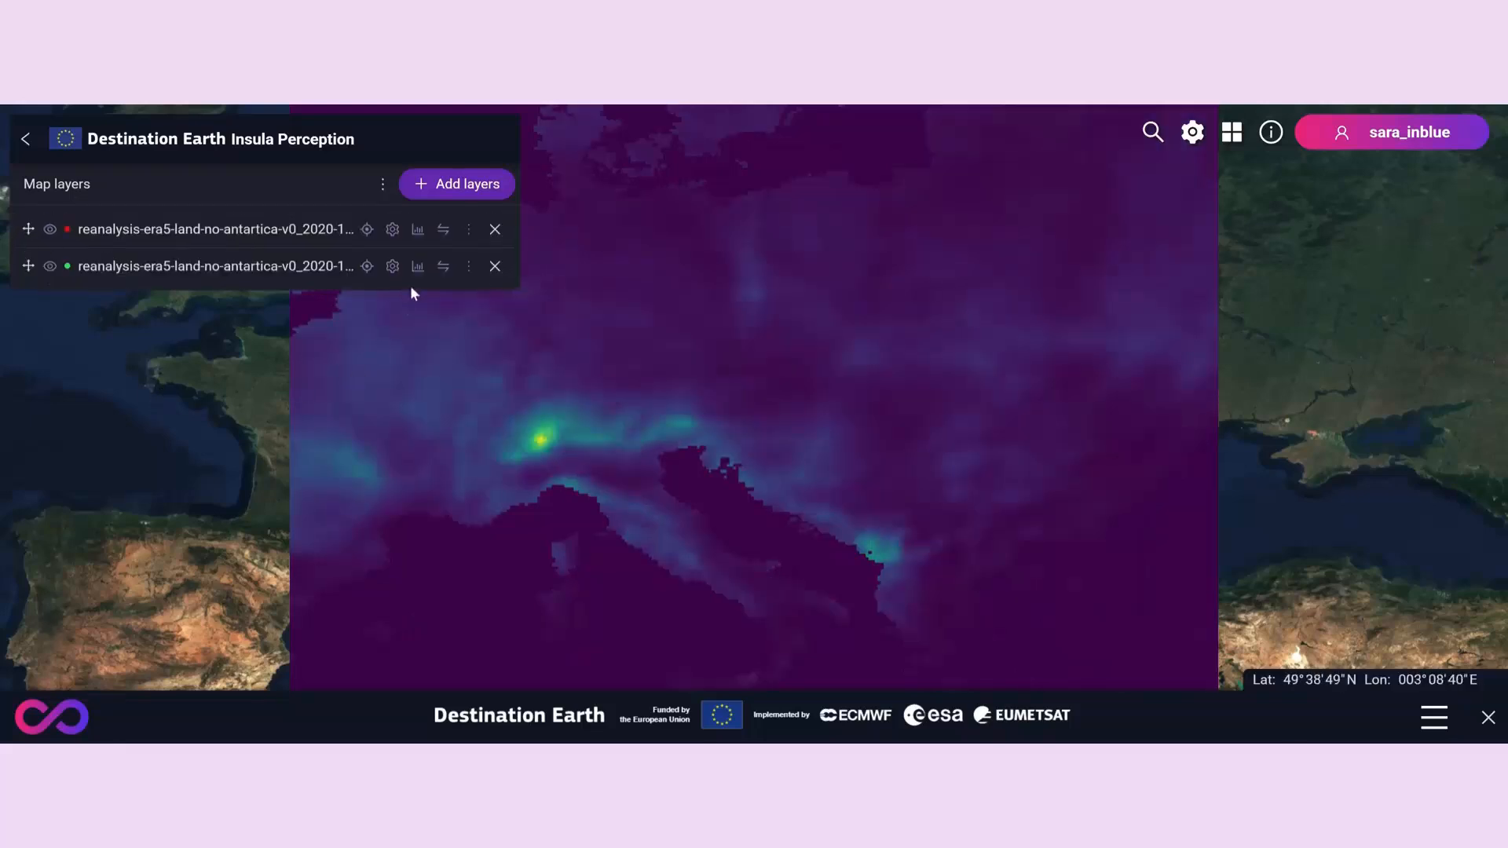
{"action": "left_click", "coordinate": [443, 234]}
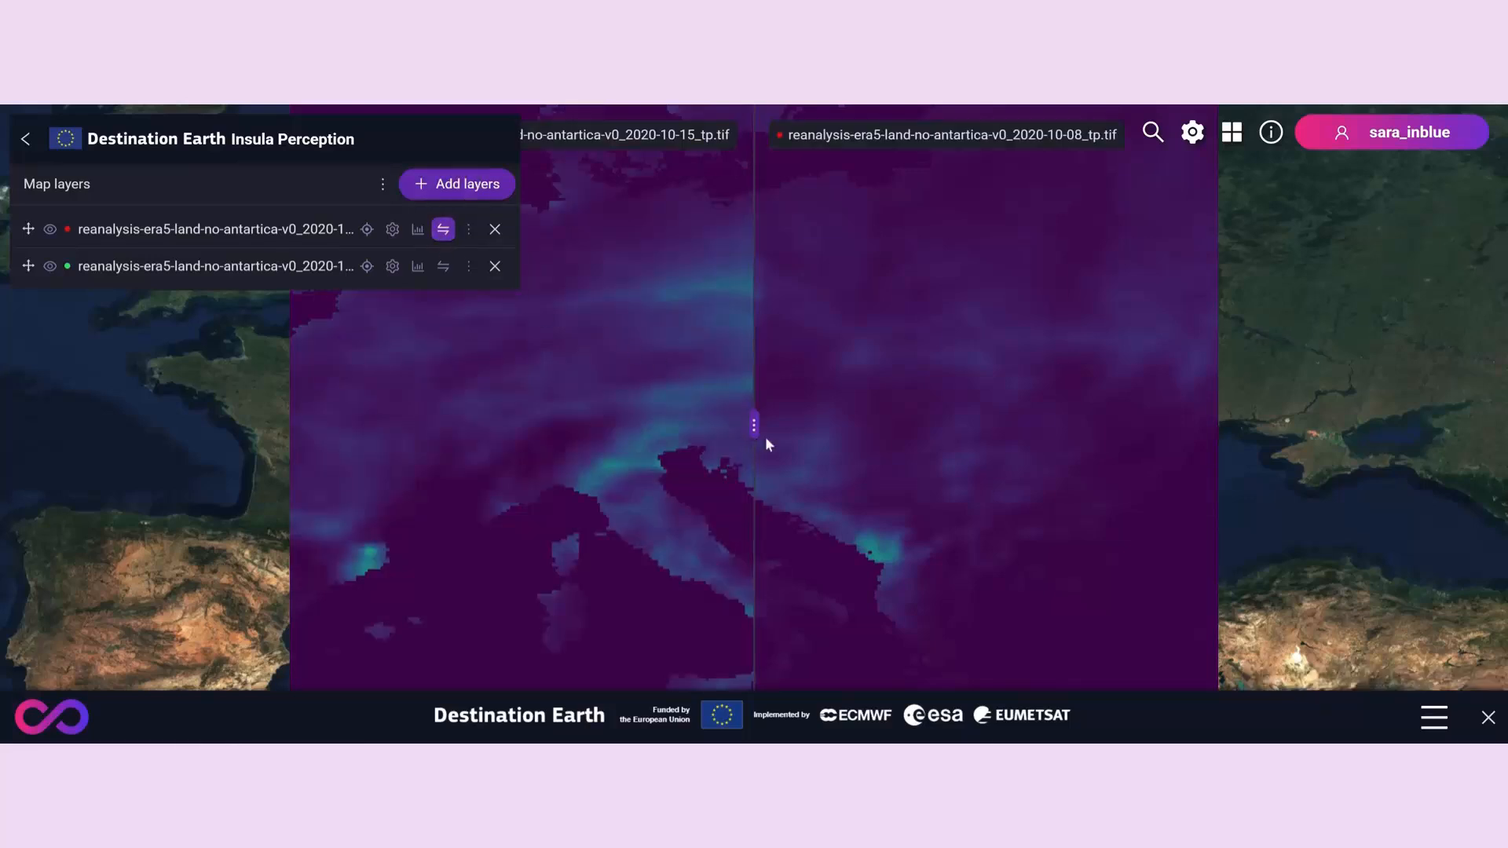
{"action": "left_click_drag", "start_coordinate": [755, 426], "coordinate": [715, 448]}
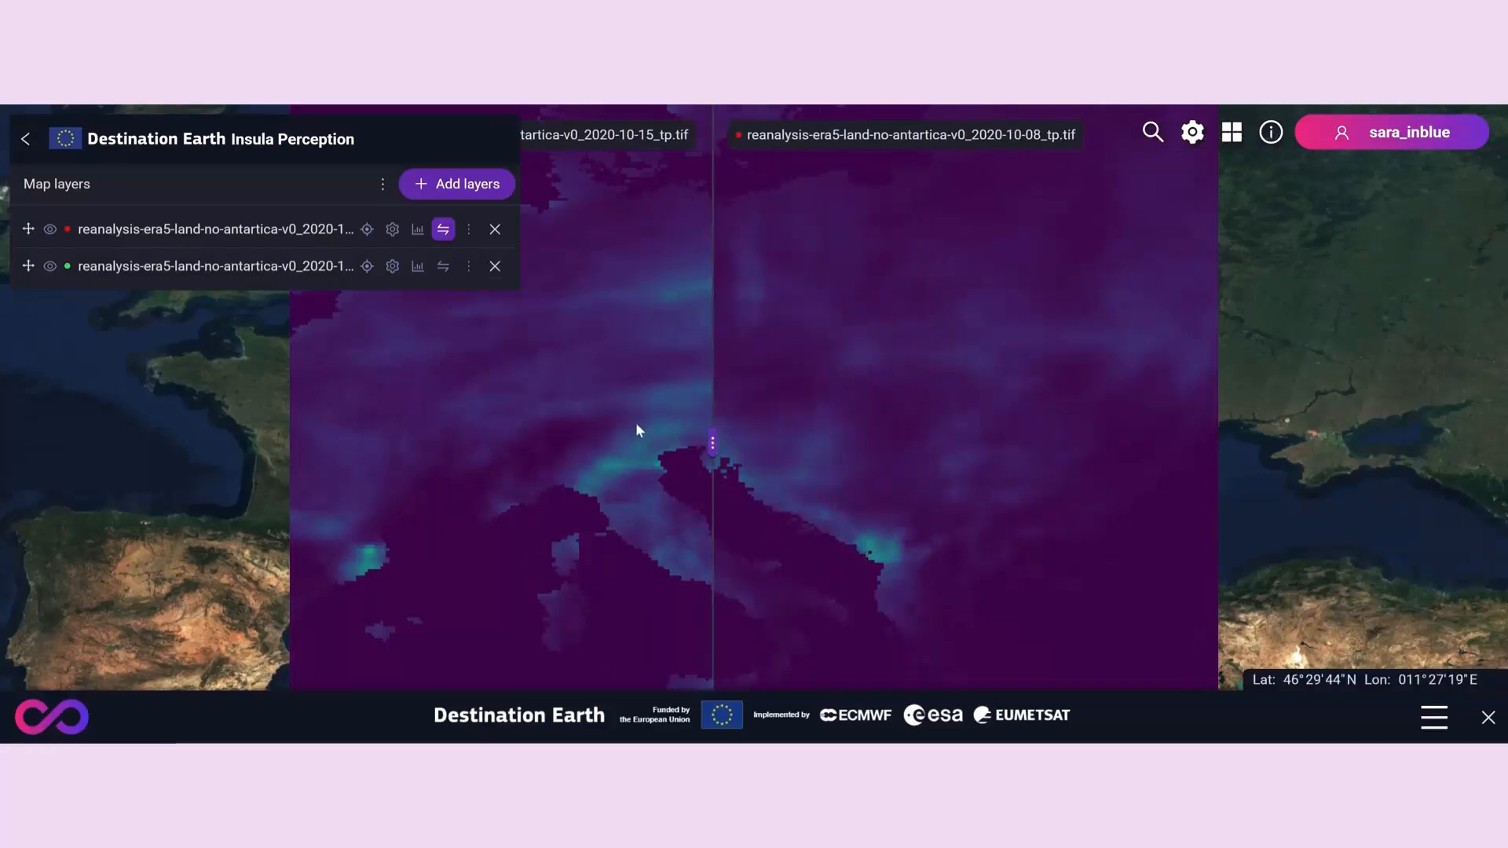
- Apply the cool colour map to the 2020-10-15_tp layer and compare it with the other layer, keeping its opacity at 100%
{"action": "scroll", "coordinate": [634, 423], "scroll_direction": "down", "scroll_amount": 1}
{"action": "left_click", "coordinate": [392, 266]}
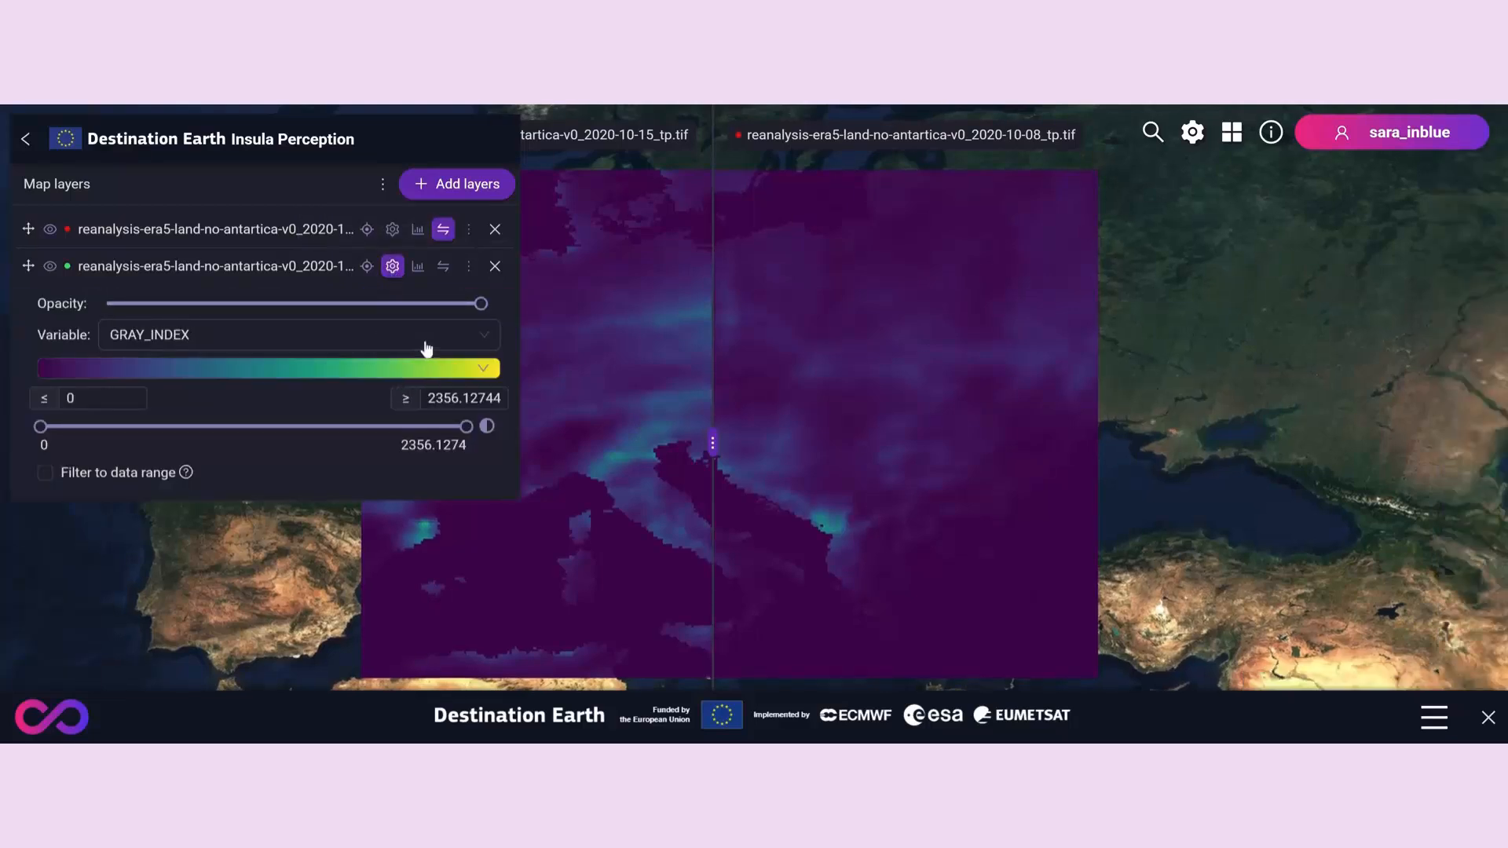
{"action": "left_click", "coordinate": [483, 368]}
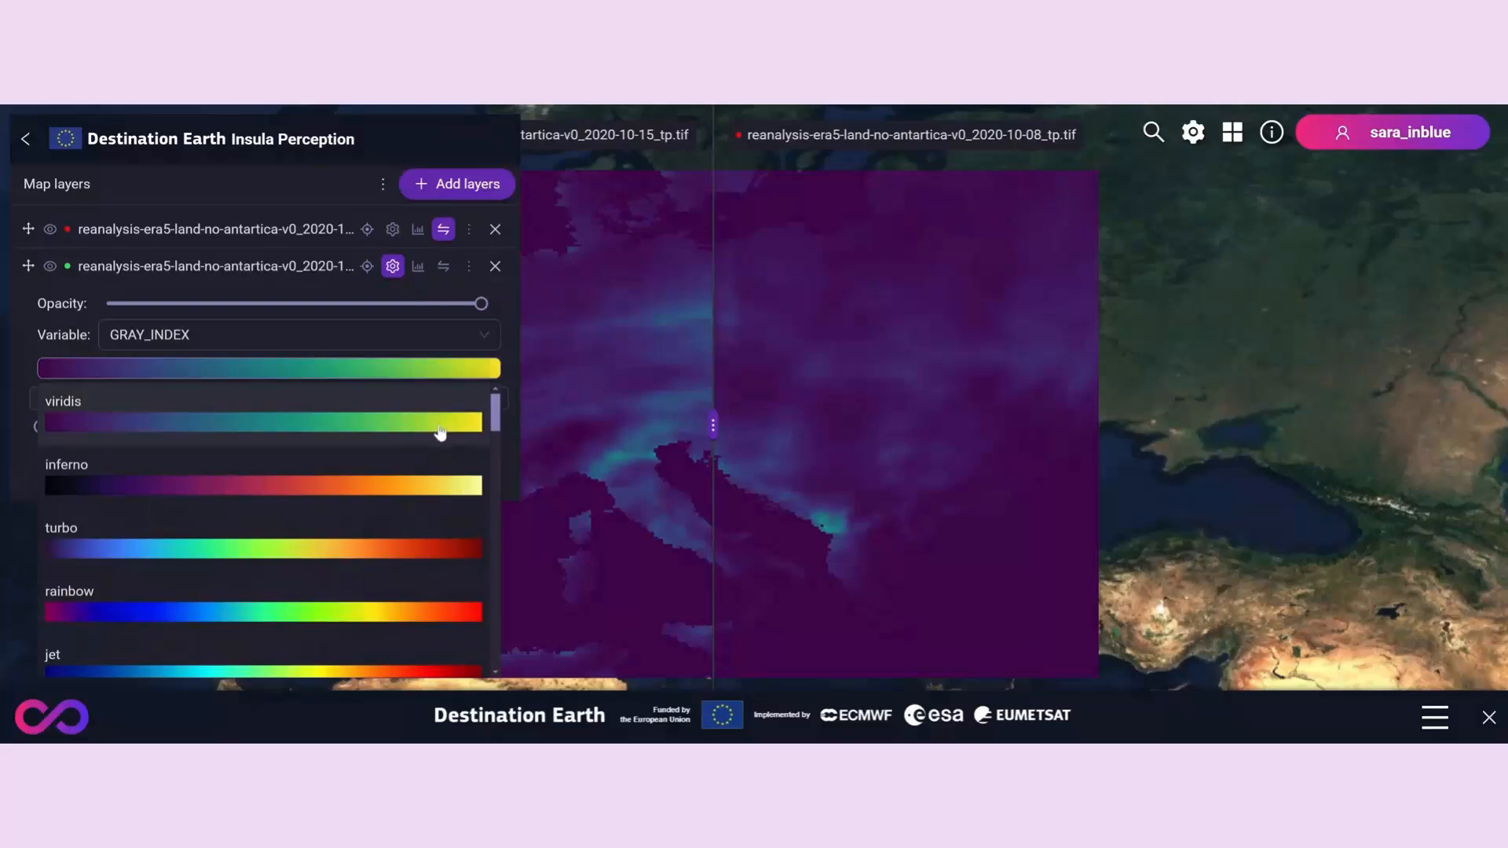
{"action": "scroll", "coordinate": [439, 432], "scroll_direction": "down", "scroll_amount": 6}
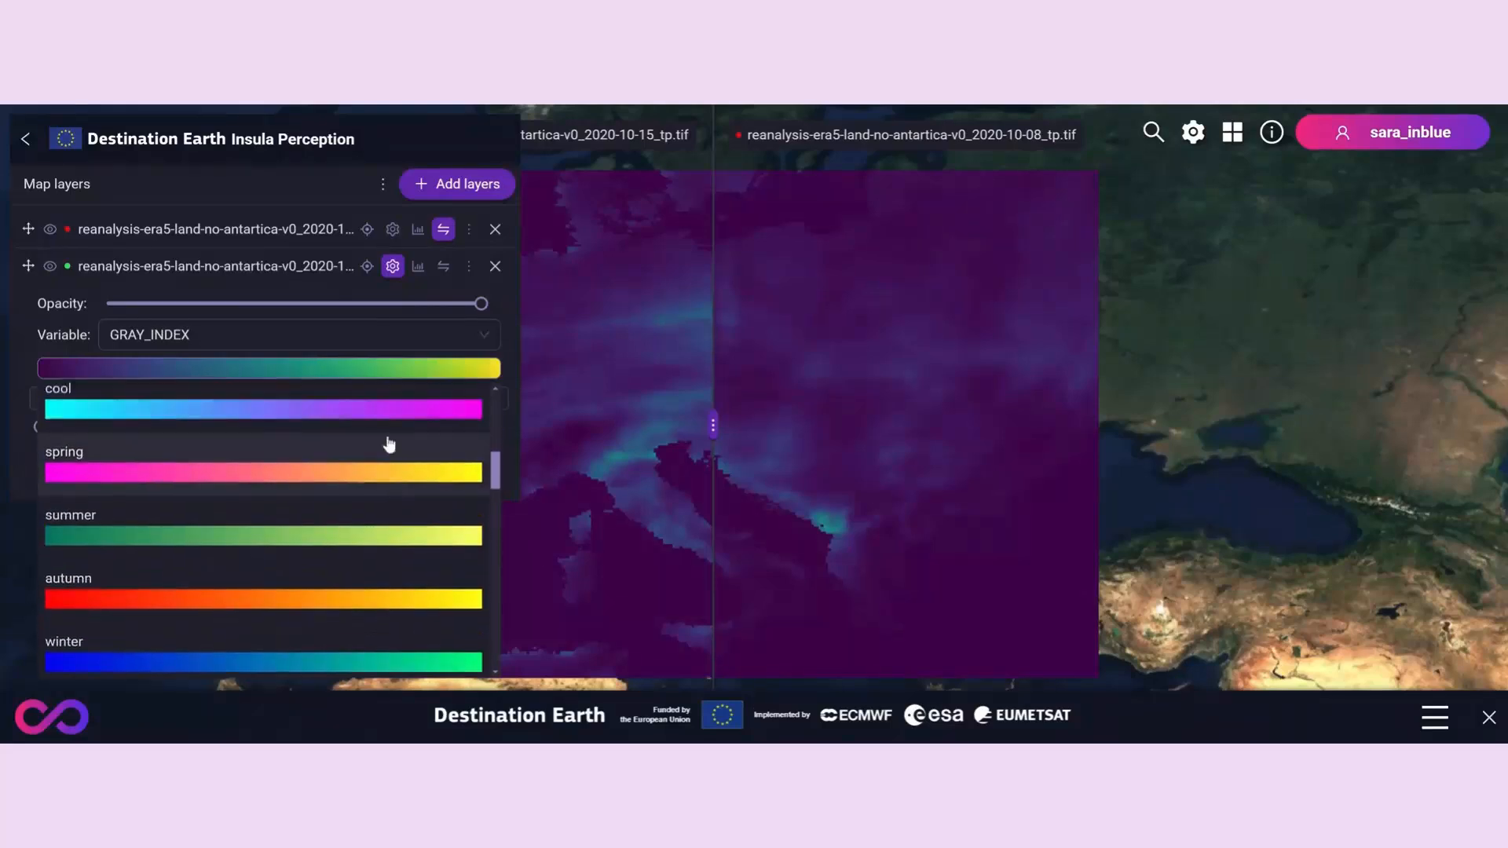
{"action": "scroll", "coordinate": [389, 445], "scroll_direction": "up", "scroll_amount": 1}
{"action": "left_click", "coordinate": [380, 475]}
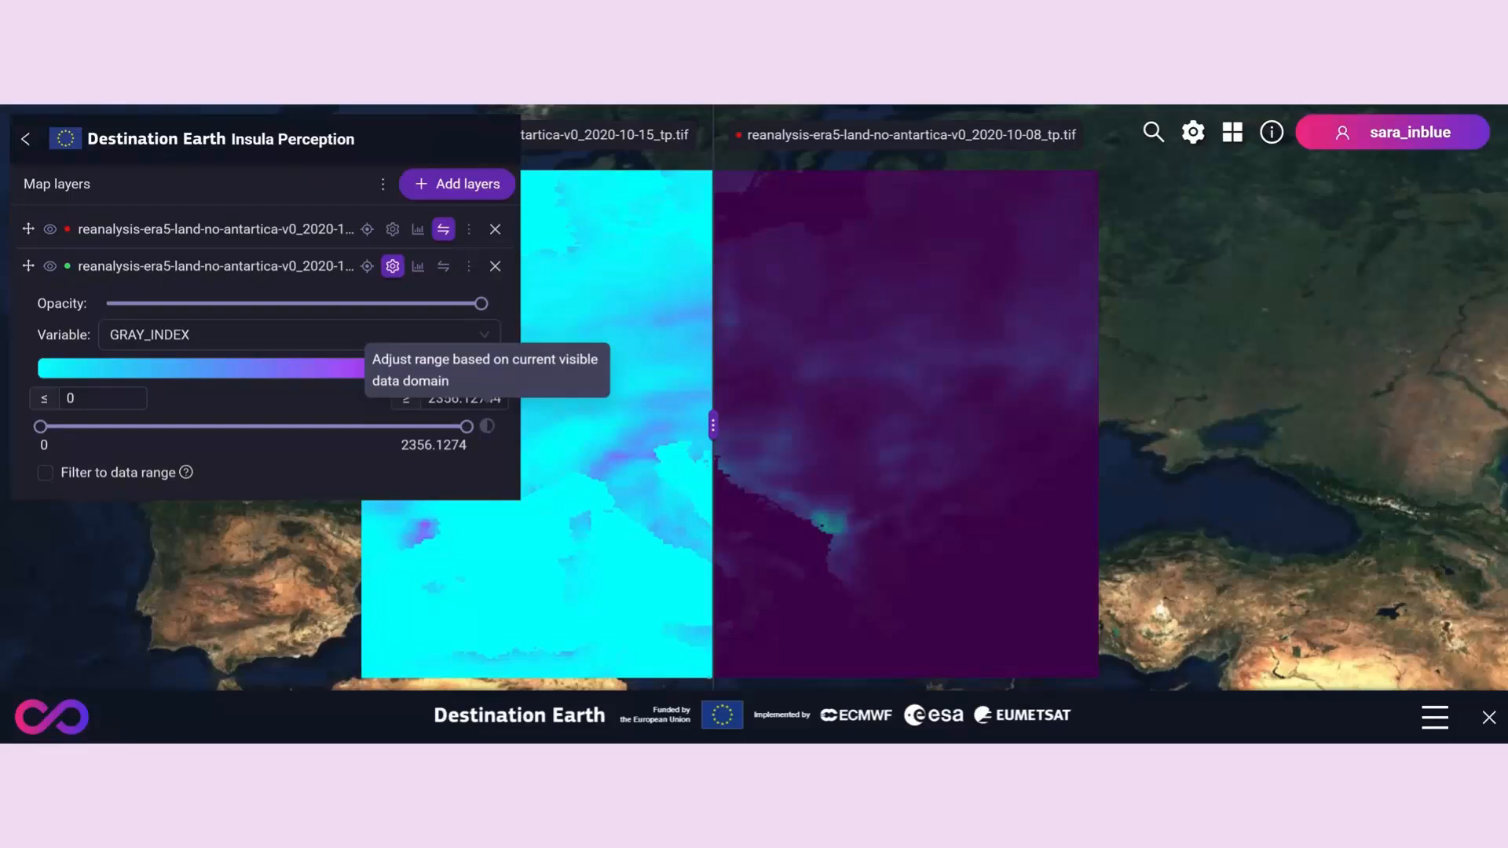
{"action": "mouse_move", "coordinate": [713, 426]}
{"action": "left_mouse_down"}
{"action": "mouse_move", "coordinate": [927, 424]}
{"action": "mouse_move", "coordinate": [634, 421]}
{"action": "mouse_move", "coordinate": [725, 409]}
{"action": "left_mouse_up"}
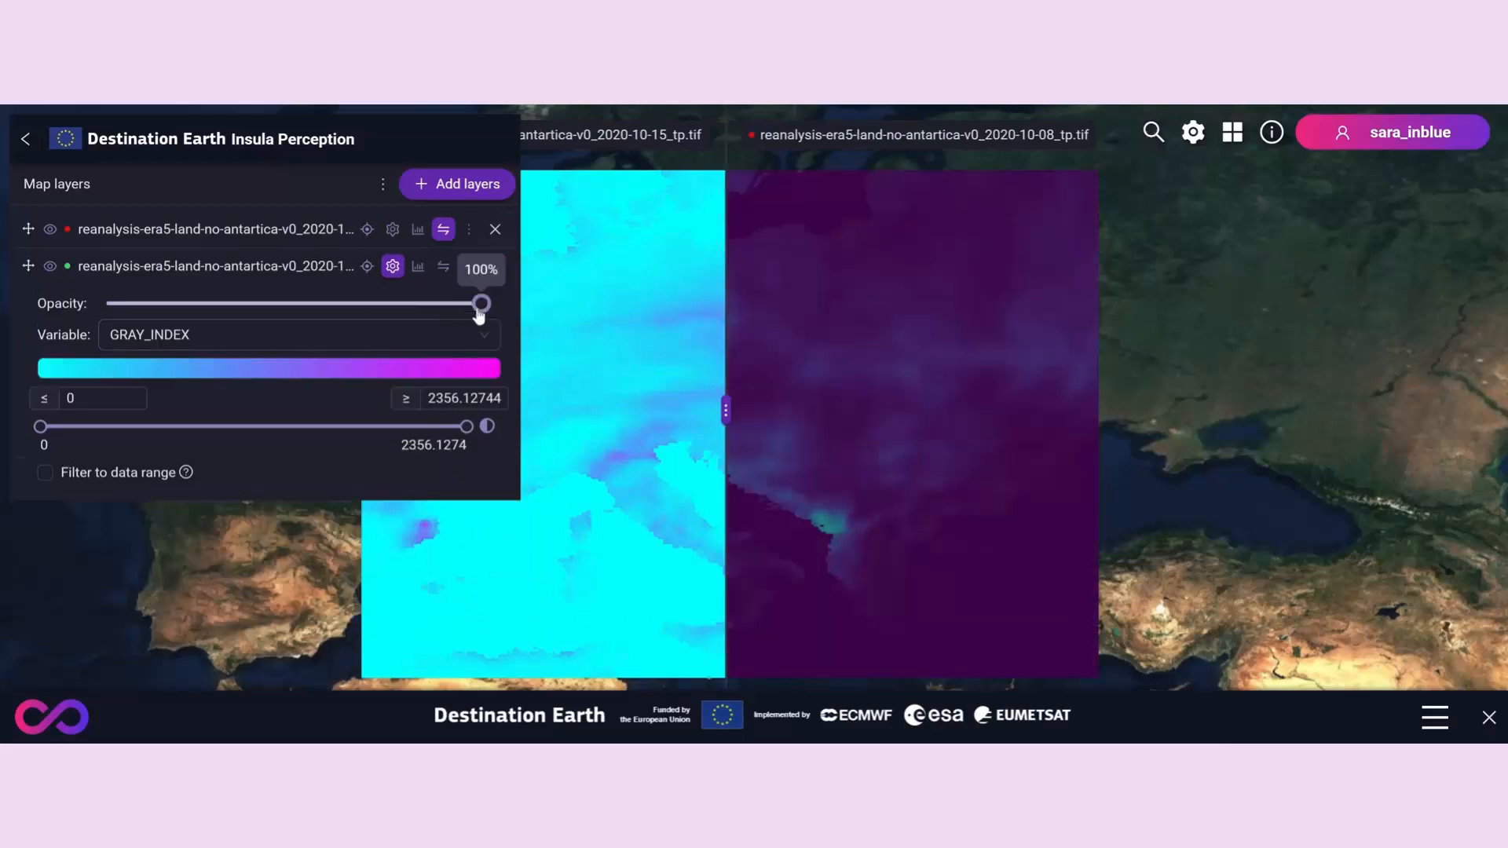
{"action": "mouse_move", "coordinate": [479, 312]}
{"action": "left_mouse_down"}
{"action": "mouse_move", "coordinate": [340, 309]}
{"action": "mouse_move", "coordinate": [483, 314]}
{"action": "left_mouse_up"}
- Lower the opacity of the 2020-10-08_tp layer to about 70% and move the swipe divider to compare both layers
{"action": "left_click", "coordinate": [391, 232]}
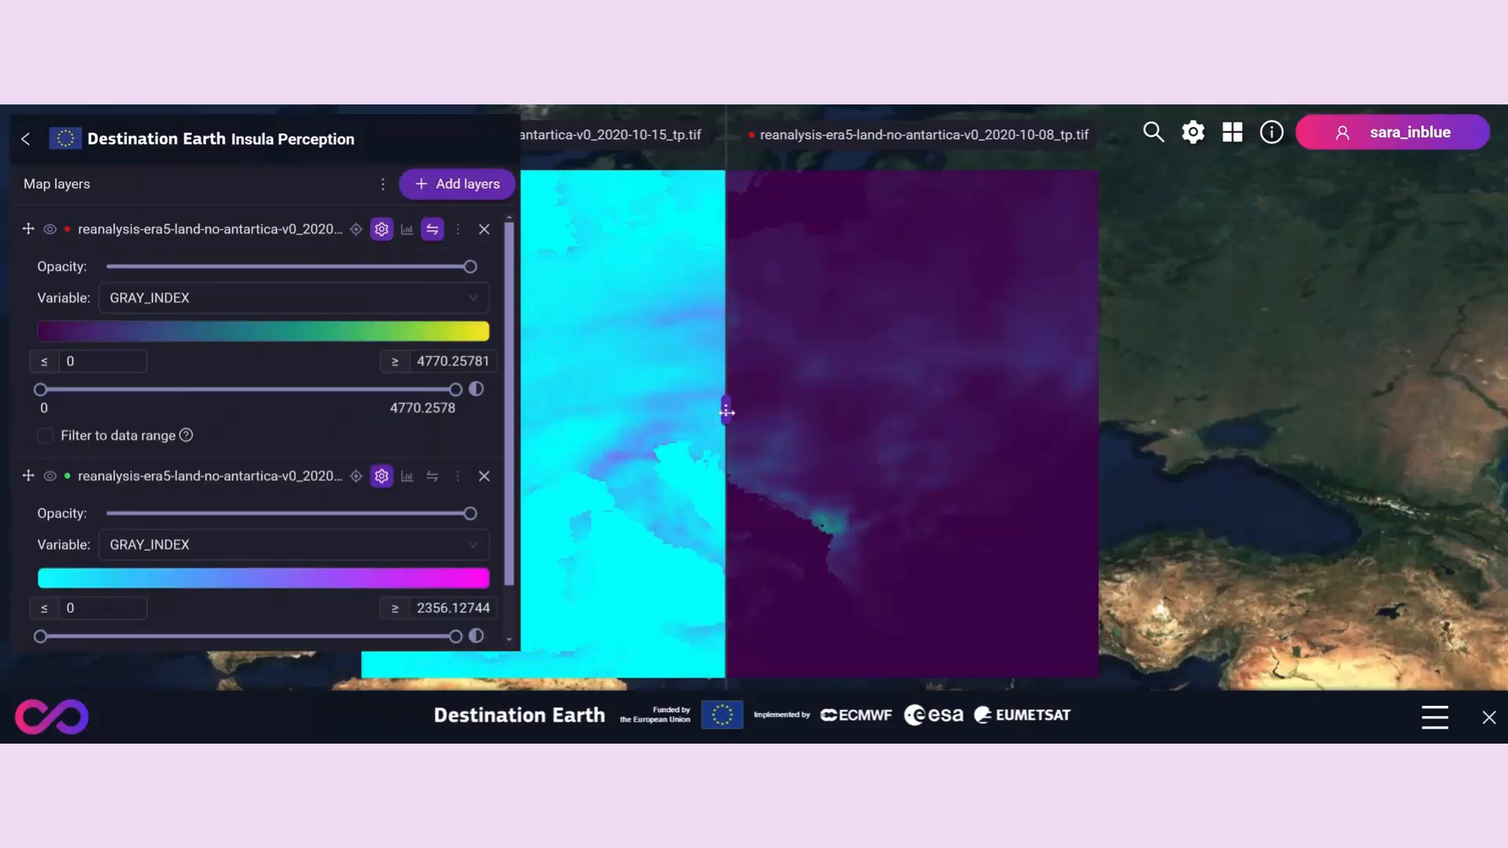
{"action": "left_click_drag", "start_coordinate": [725, 409], "coordinate": [555, 409]}
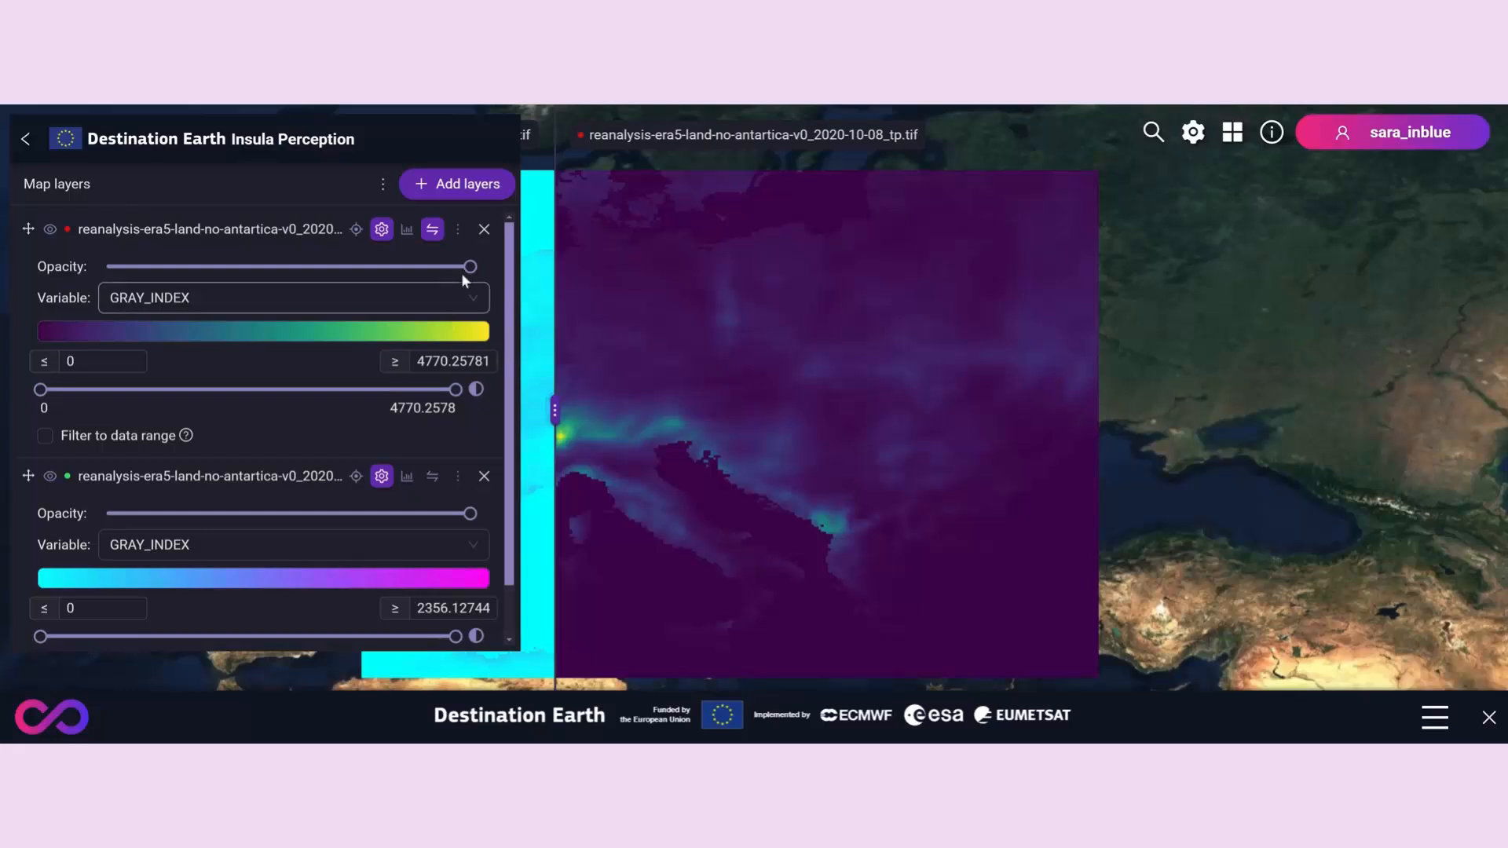
{"action": "left_click_drag", "start_coordinate": [469, 267], "coordinate": [367, 297]}
{"action": "left_click_drag", "start_coordinate": [554, 409], "coordinate": [742, 421]}
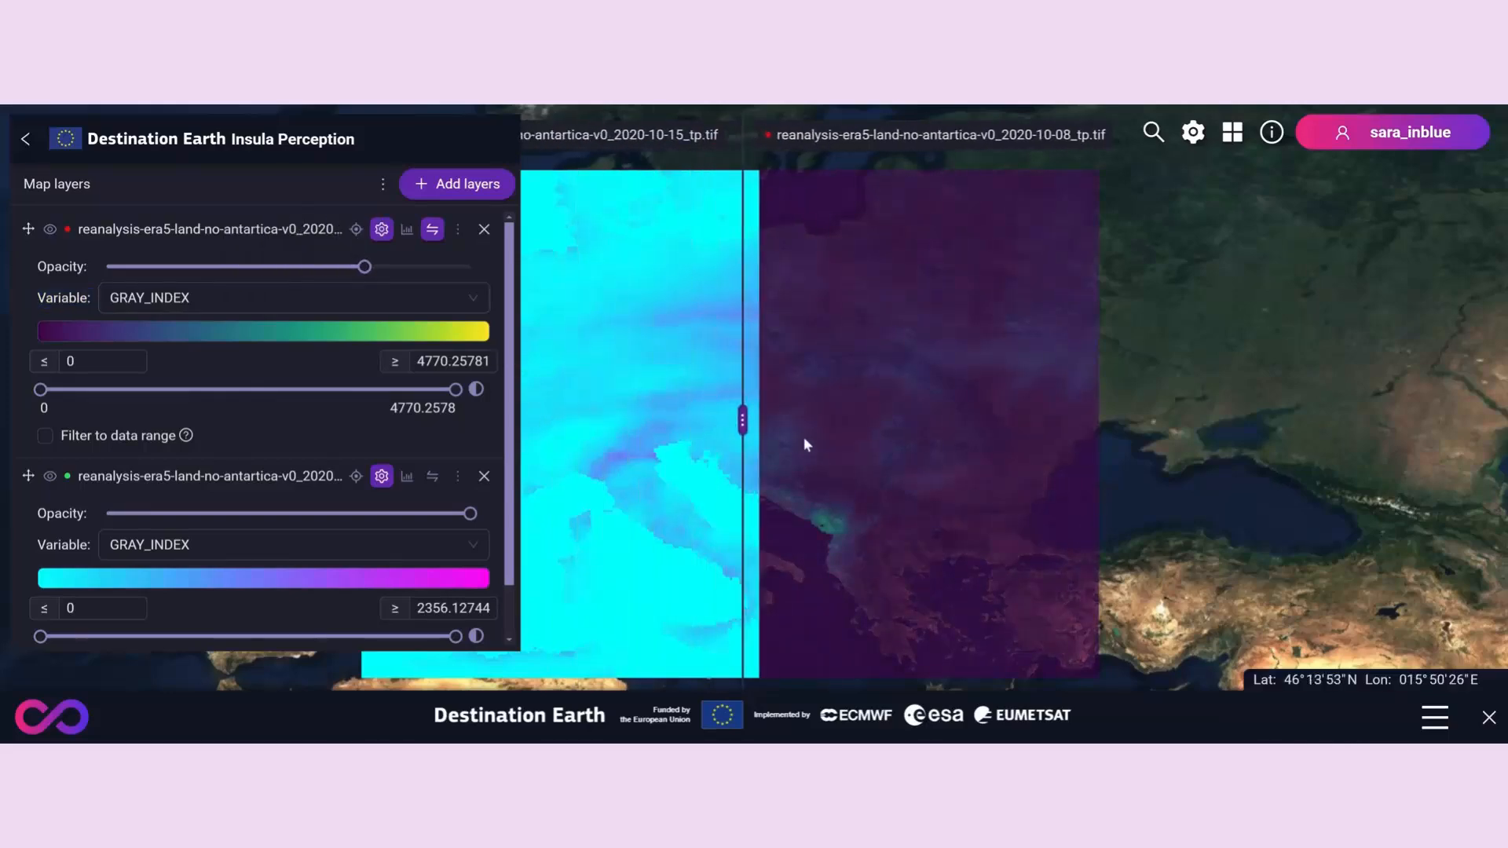
- Generate transect values for the 2020-10-15_tp layer with 20 samples along a three-point path about 255 km long through the magenta coastal hotspot
{"action": "mouse_move", "coordinate": [420, 236]}
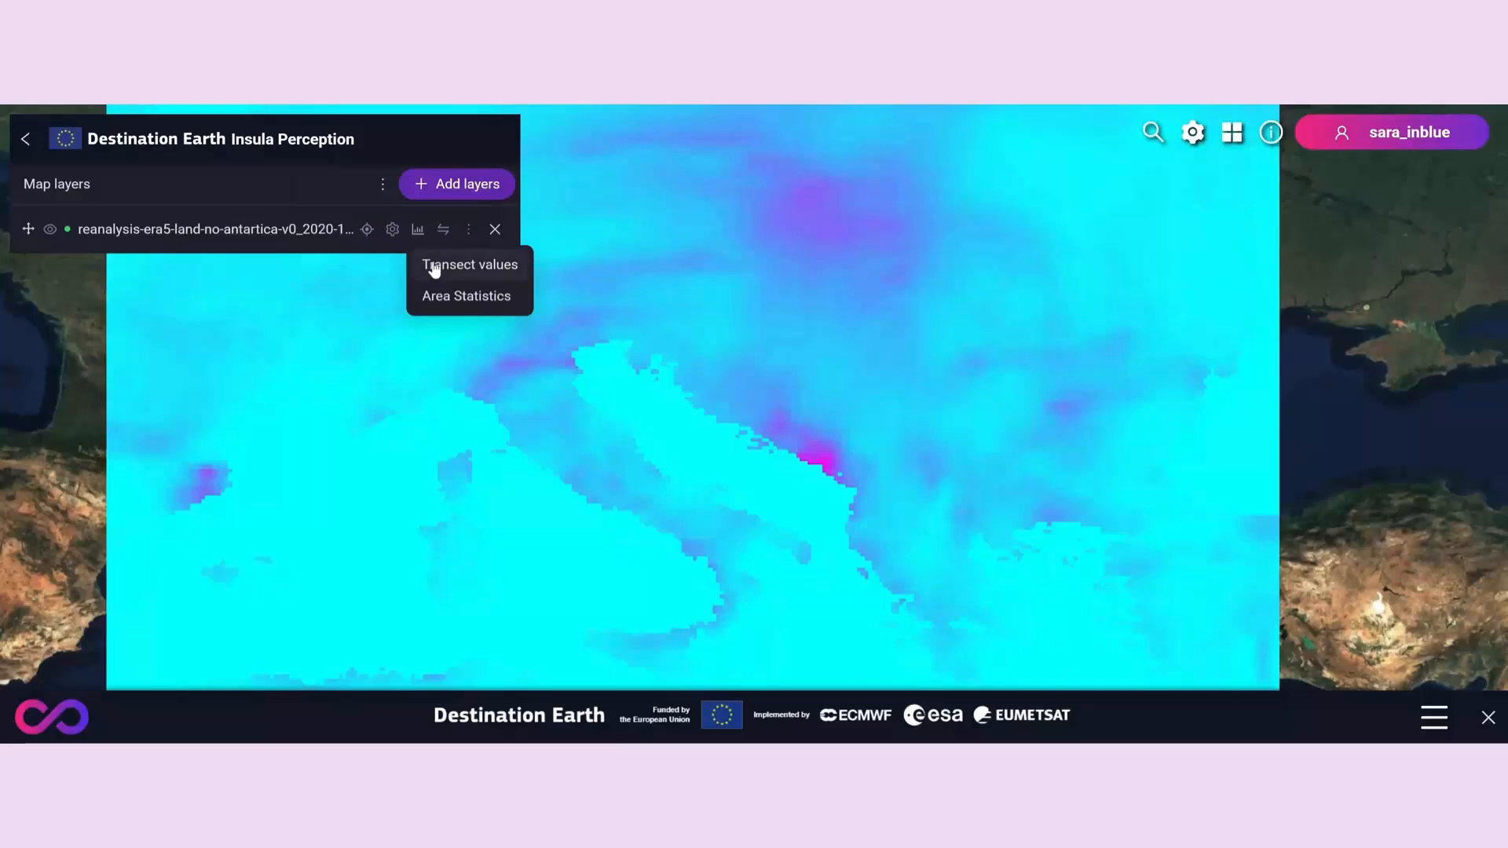
{"action": "left_click", "coordinate": [434, 269]}
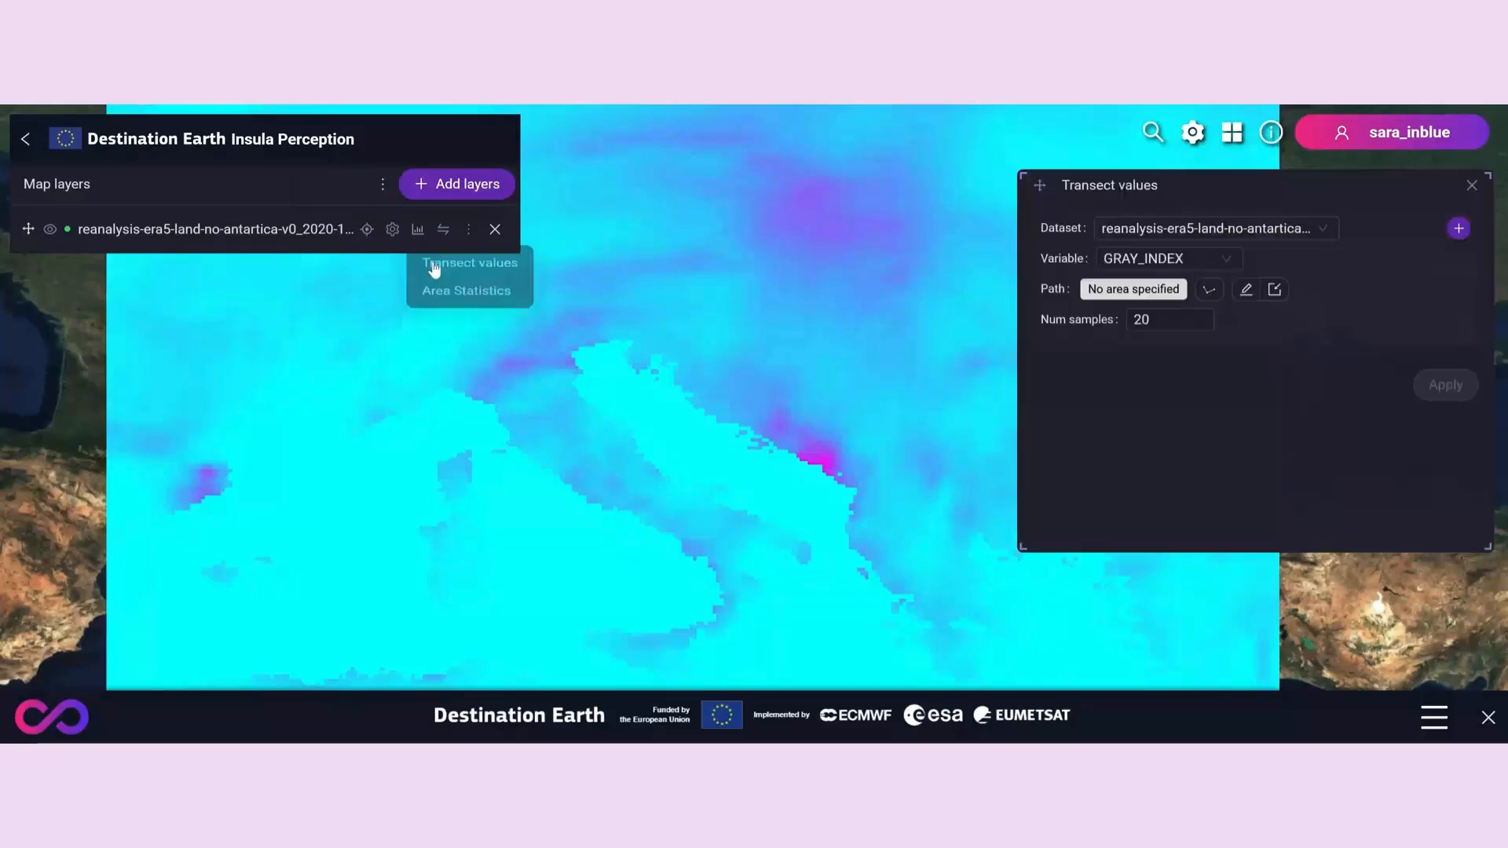
{"action": "left_click", "coordinate": [1210, 290]}
{"action": "scroll", "coordinate": [839, 464], "scroll_direction": "up", "scroll_amount": 3}
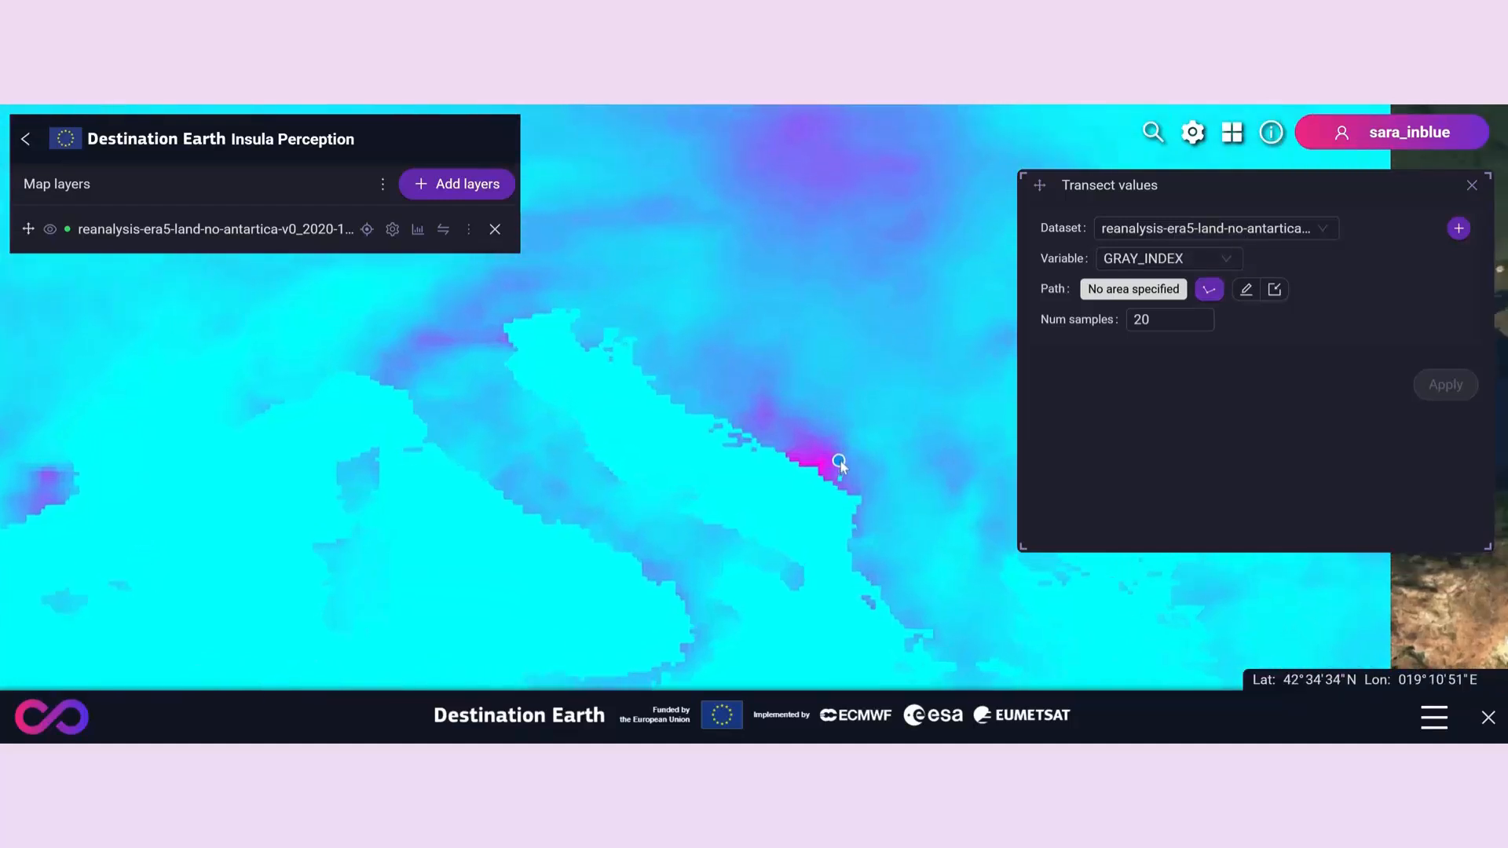
{"action": "left_click", "coordinate": [706, 379]}
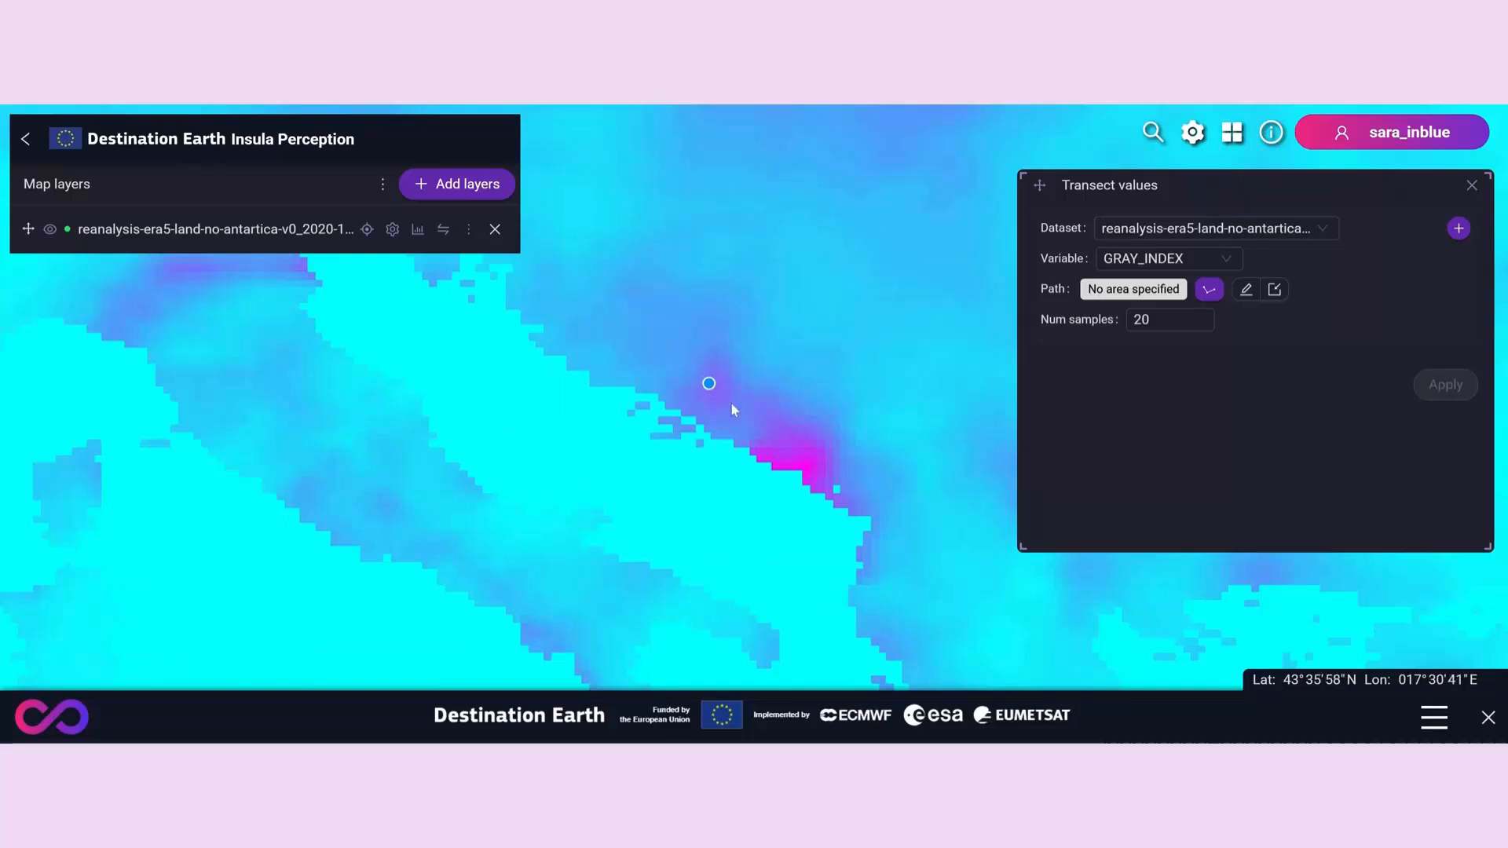
{"action": "left_click", "coordinate": [797, 456]}
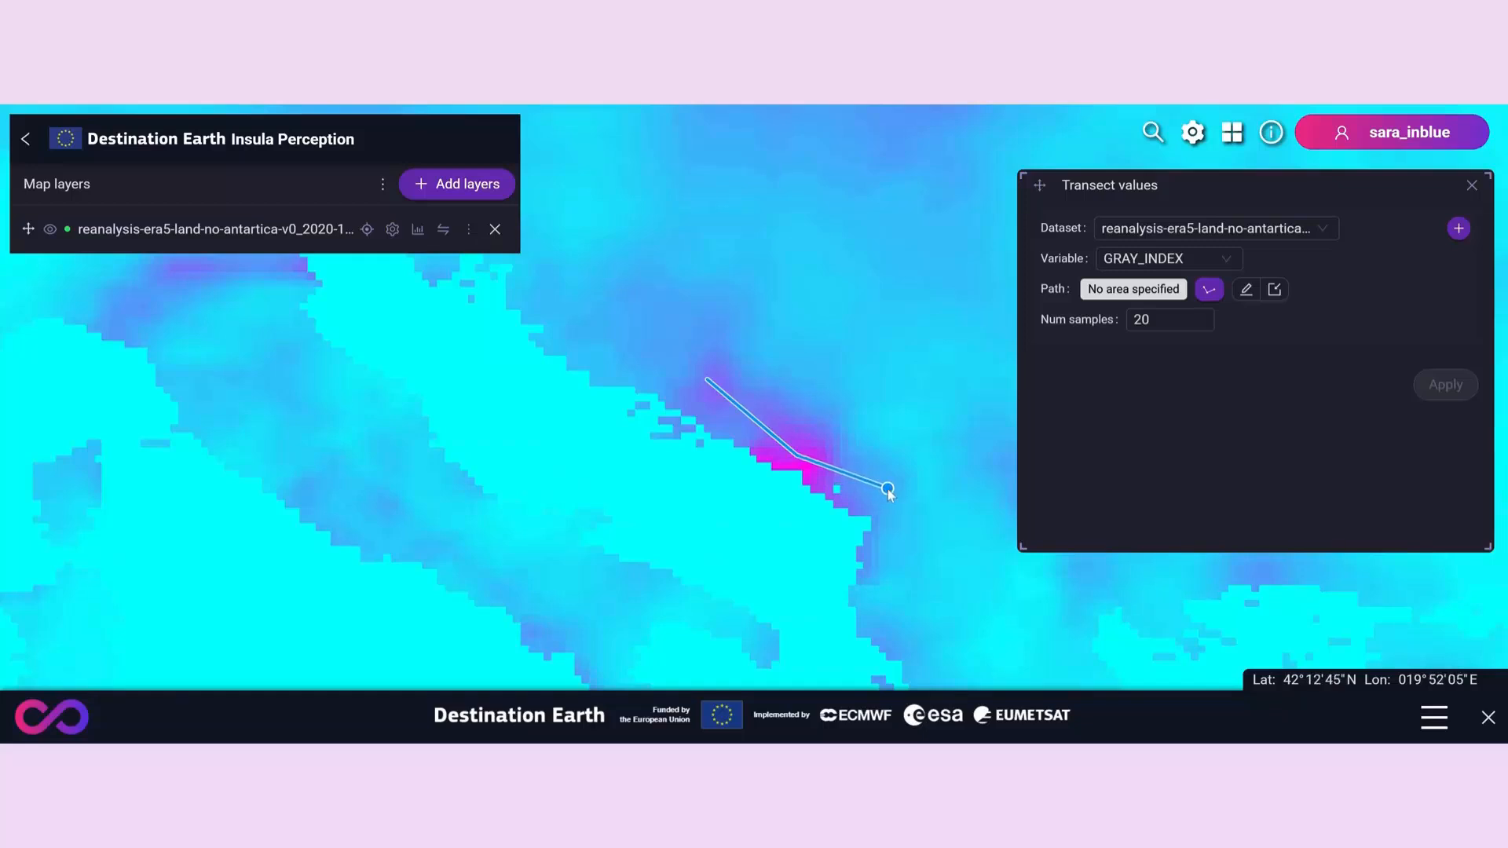
{"action": "double_click", "coordinate": [887, 489]}
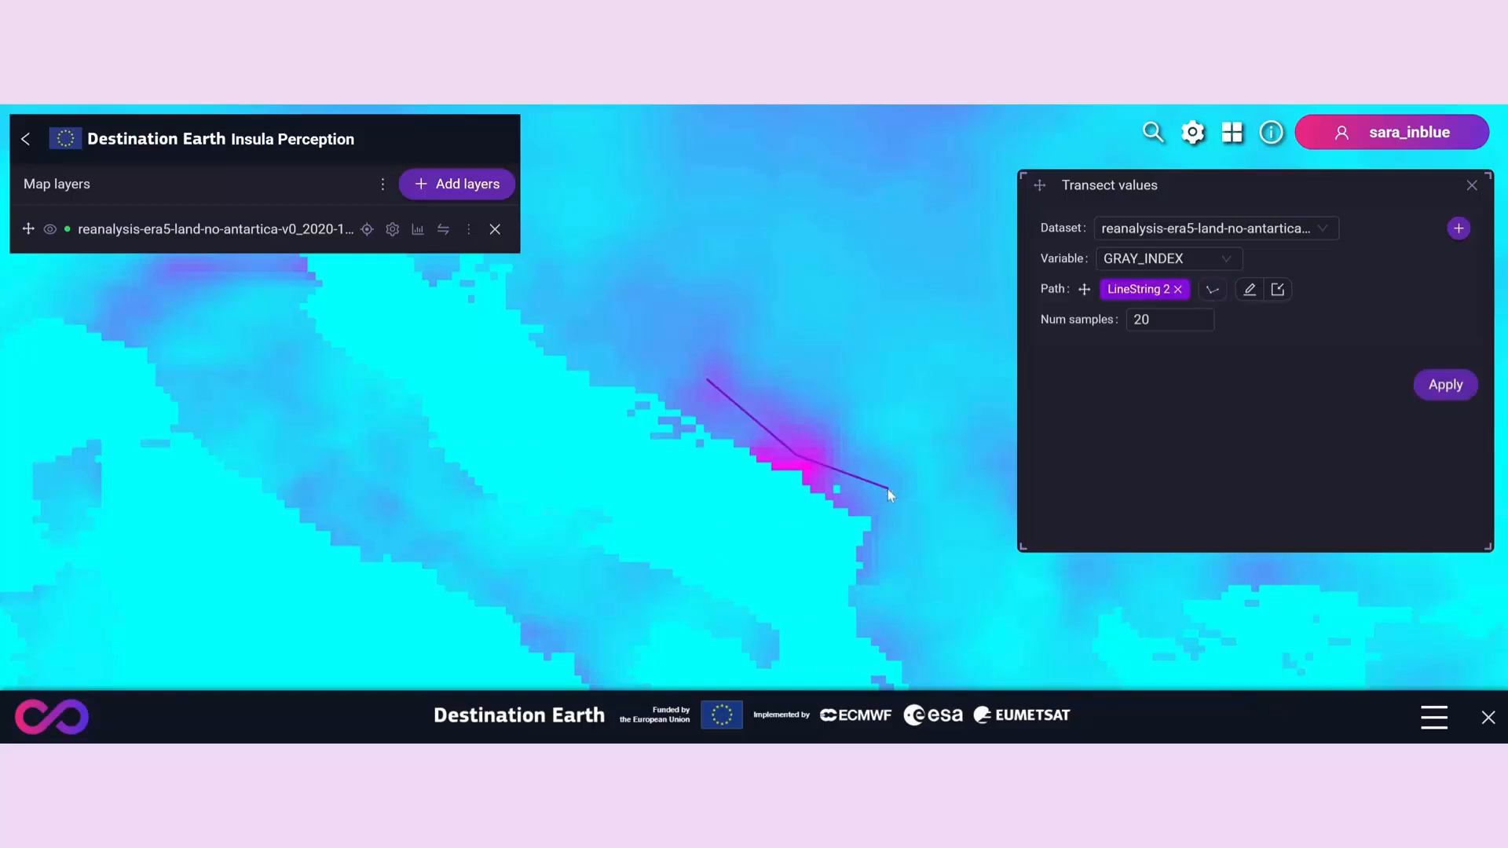
{"action": "left_click", "coordinate": [1434, 392]}
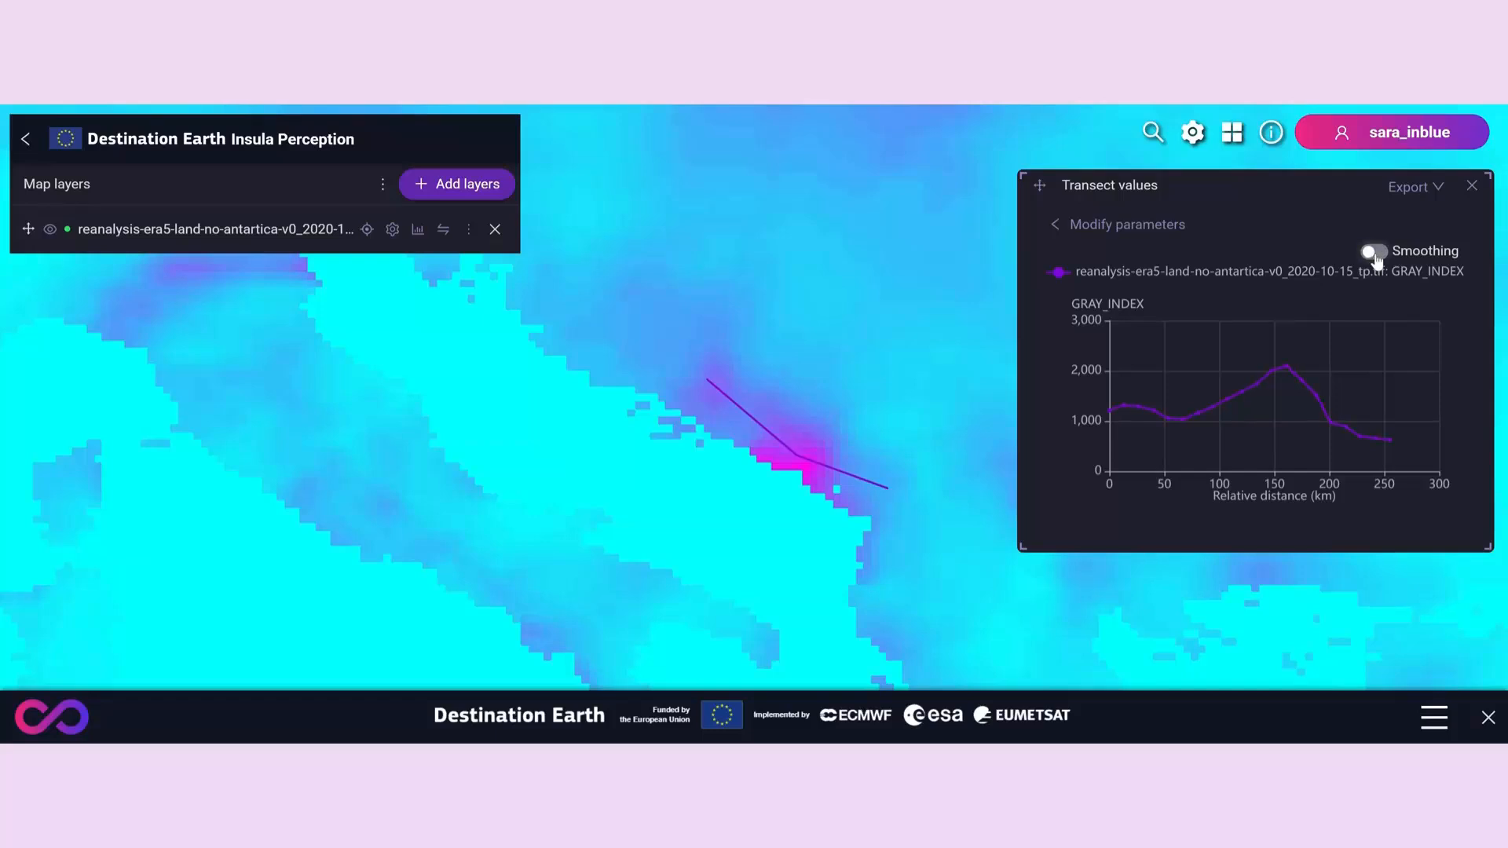
- Recalculate the transect with 30 samples and export the resulting chart as PNG
{"action": "left_click", "coordinate": [1090, 229]}
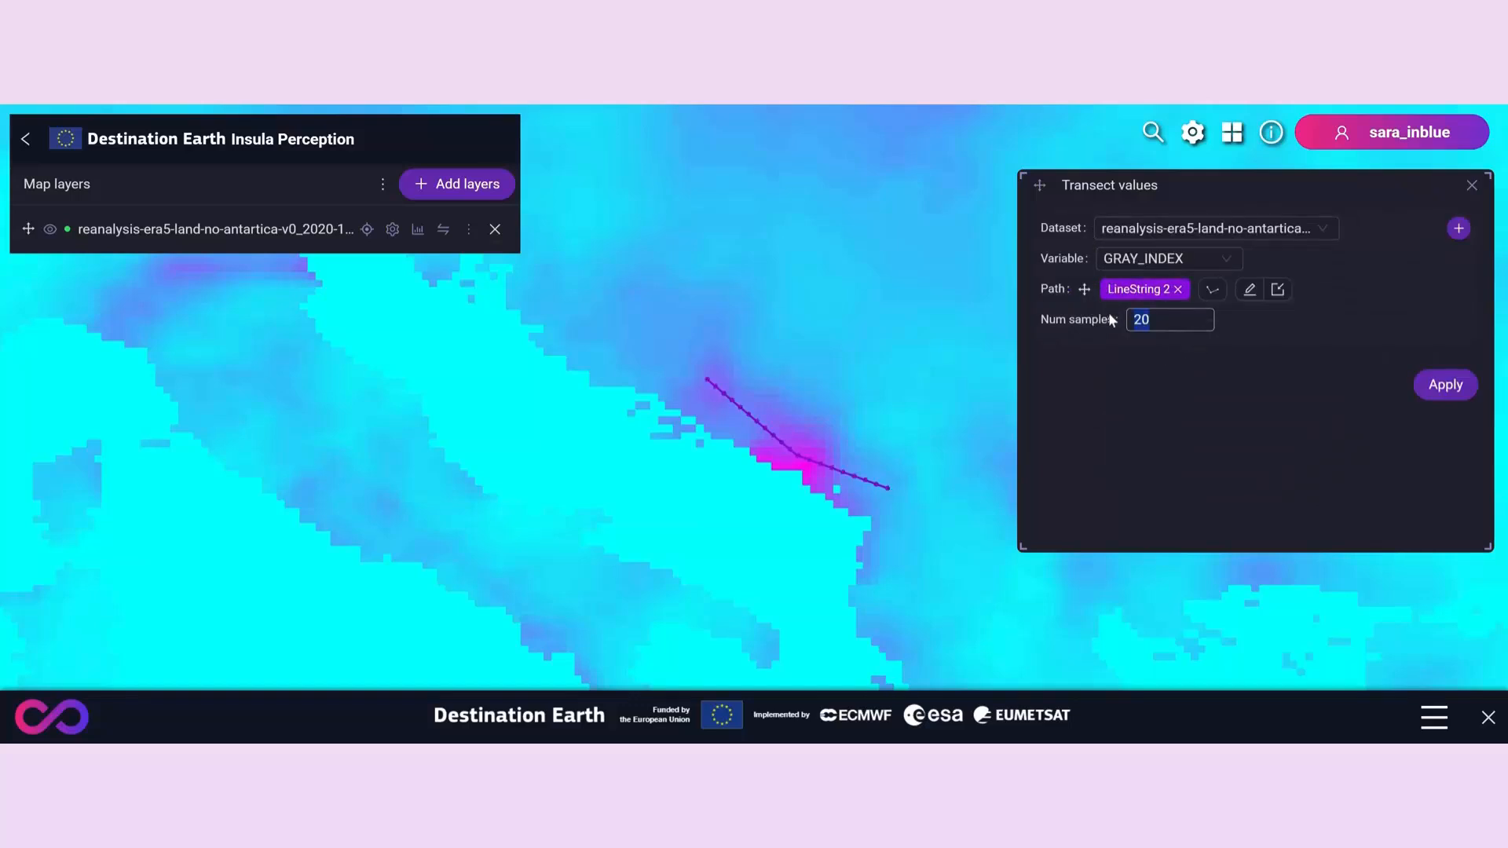
{"action": "type", "text": "30"}
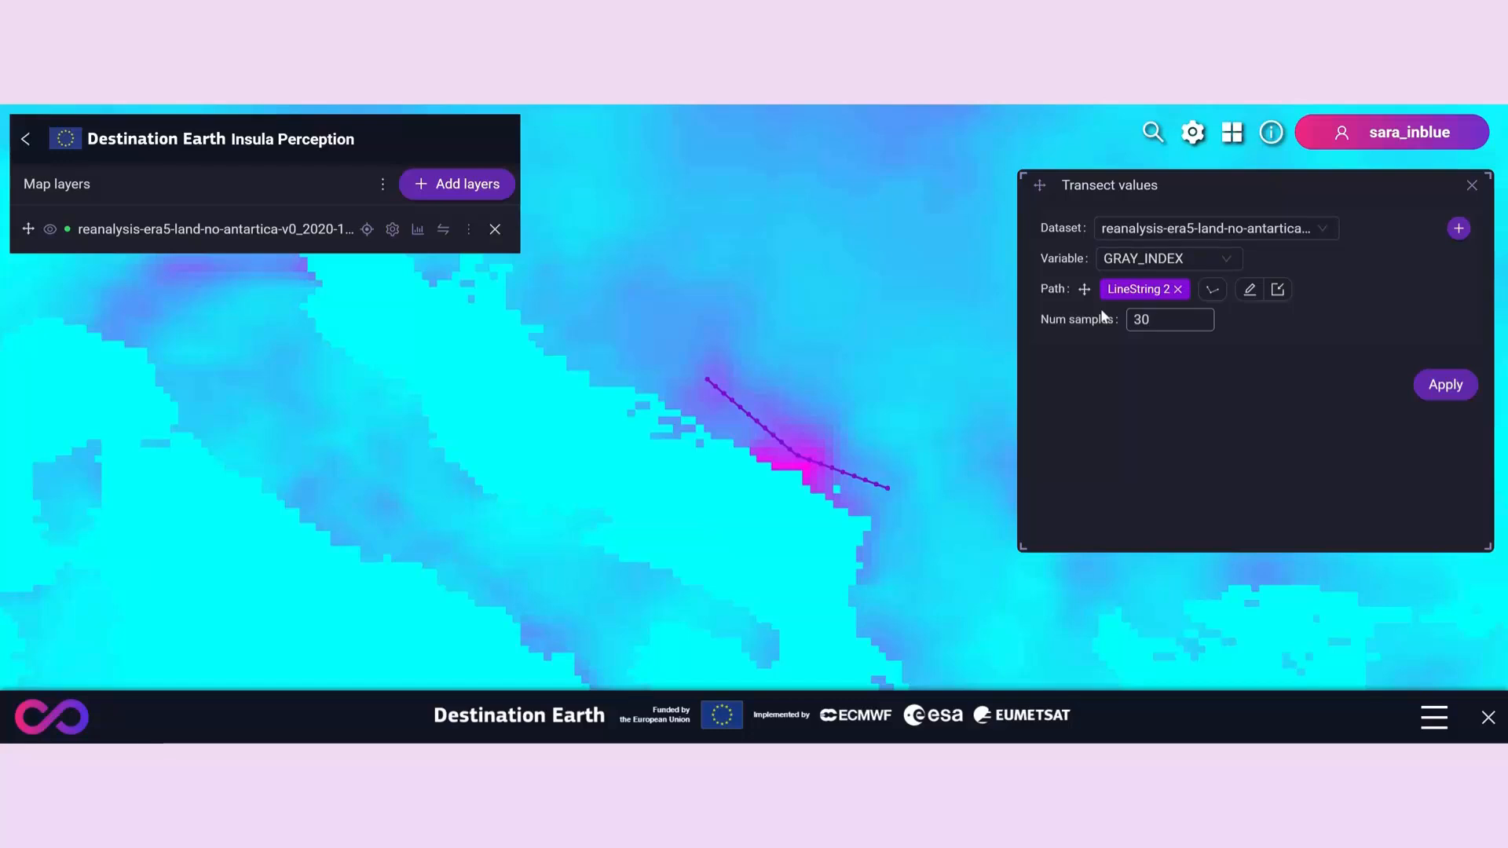
{"action": "left_click", "coordinate": [1461, 397]}
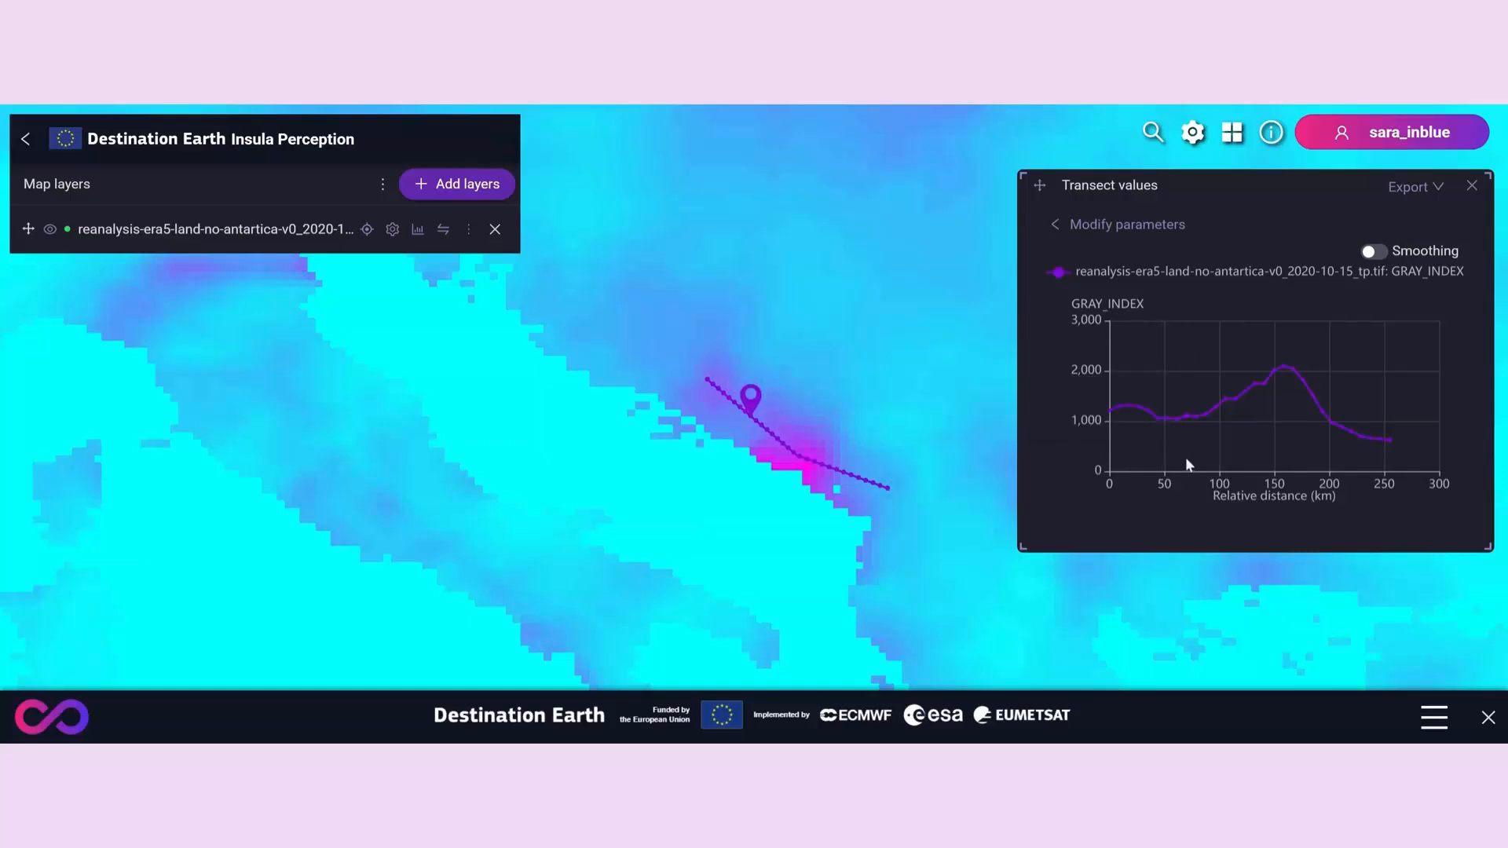
{"action": "left_click", "coordinate": [1436, 191]}
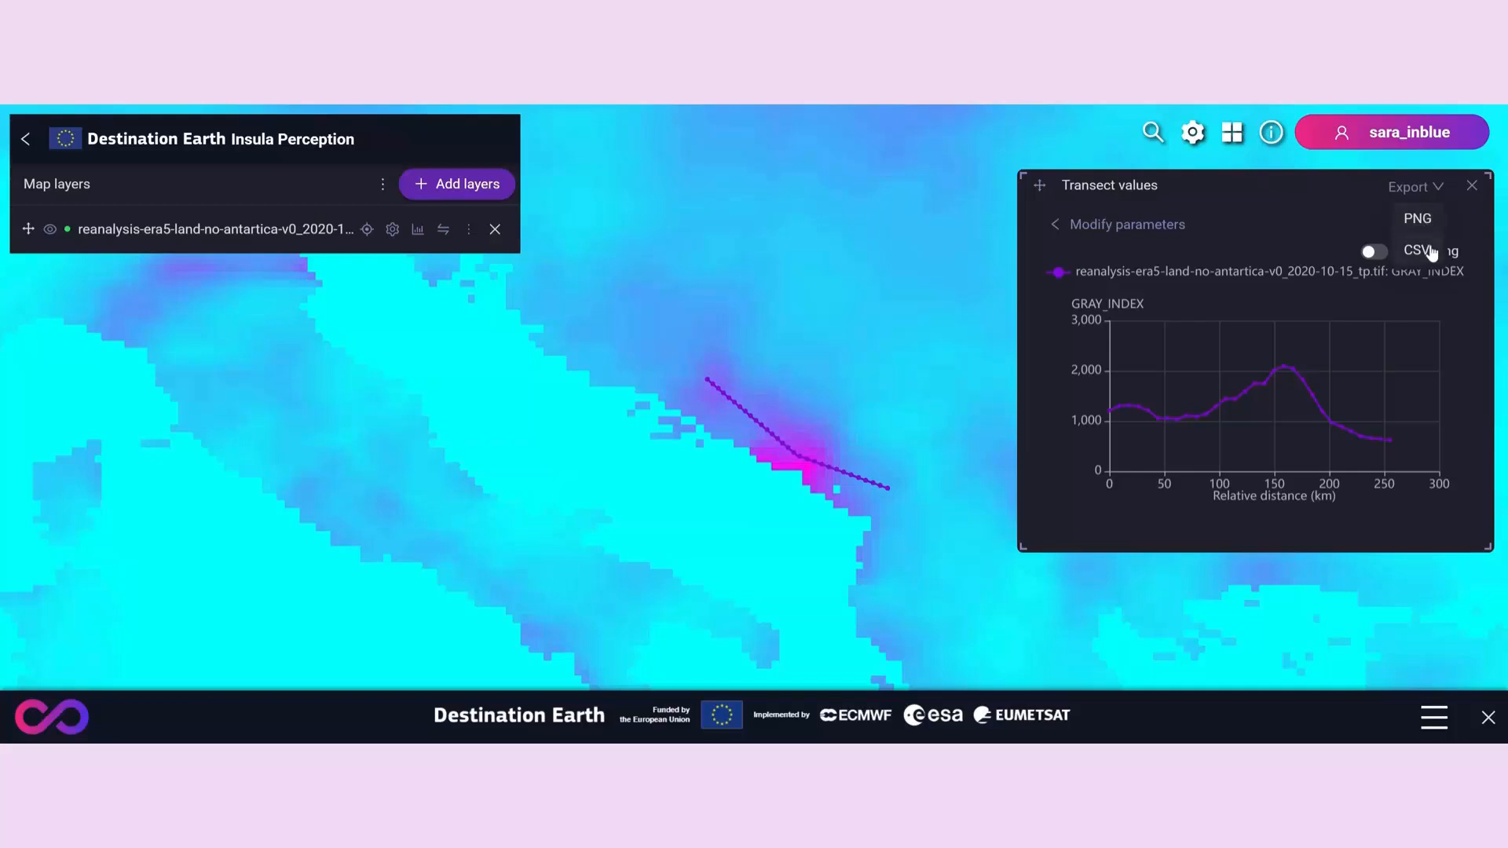
{"action": "left_click", "coordinate": [1418, 219]}
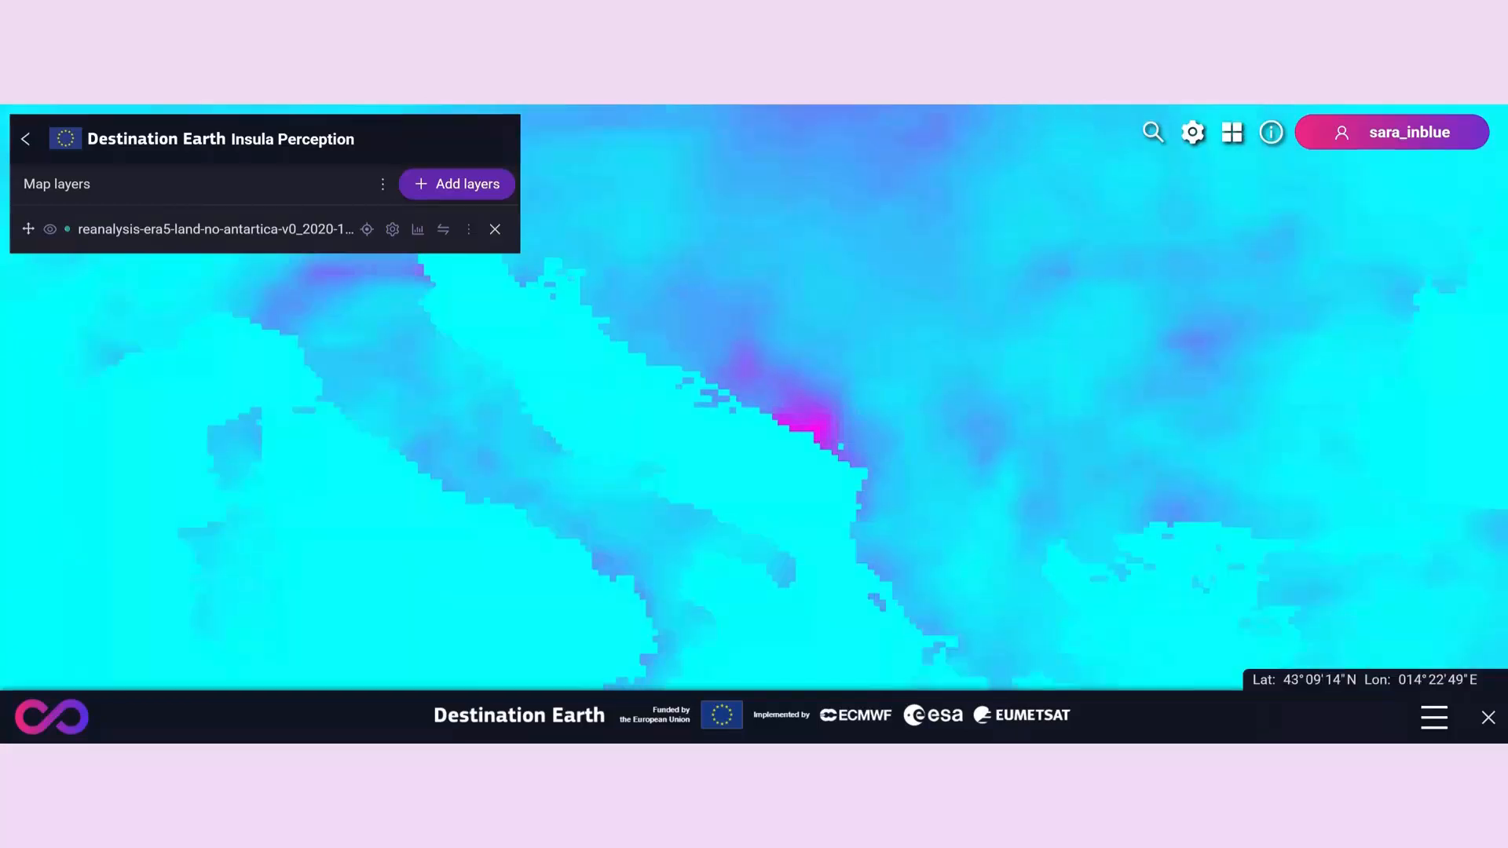
- Open Area Statistics for the 2020-10-15_tp layer with GRAY_INDEX as the variable and Area as the count mode
{"action": "left_click", "coordinate": [416, 229]}
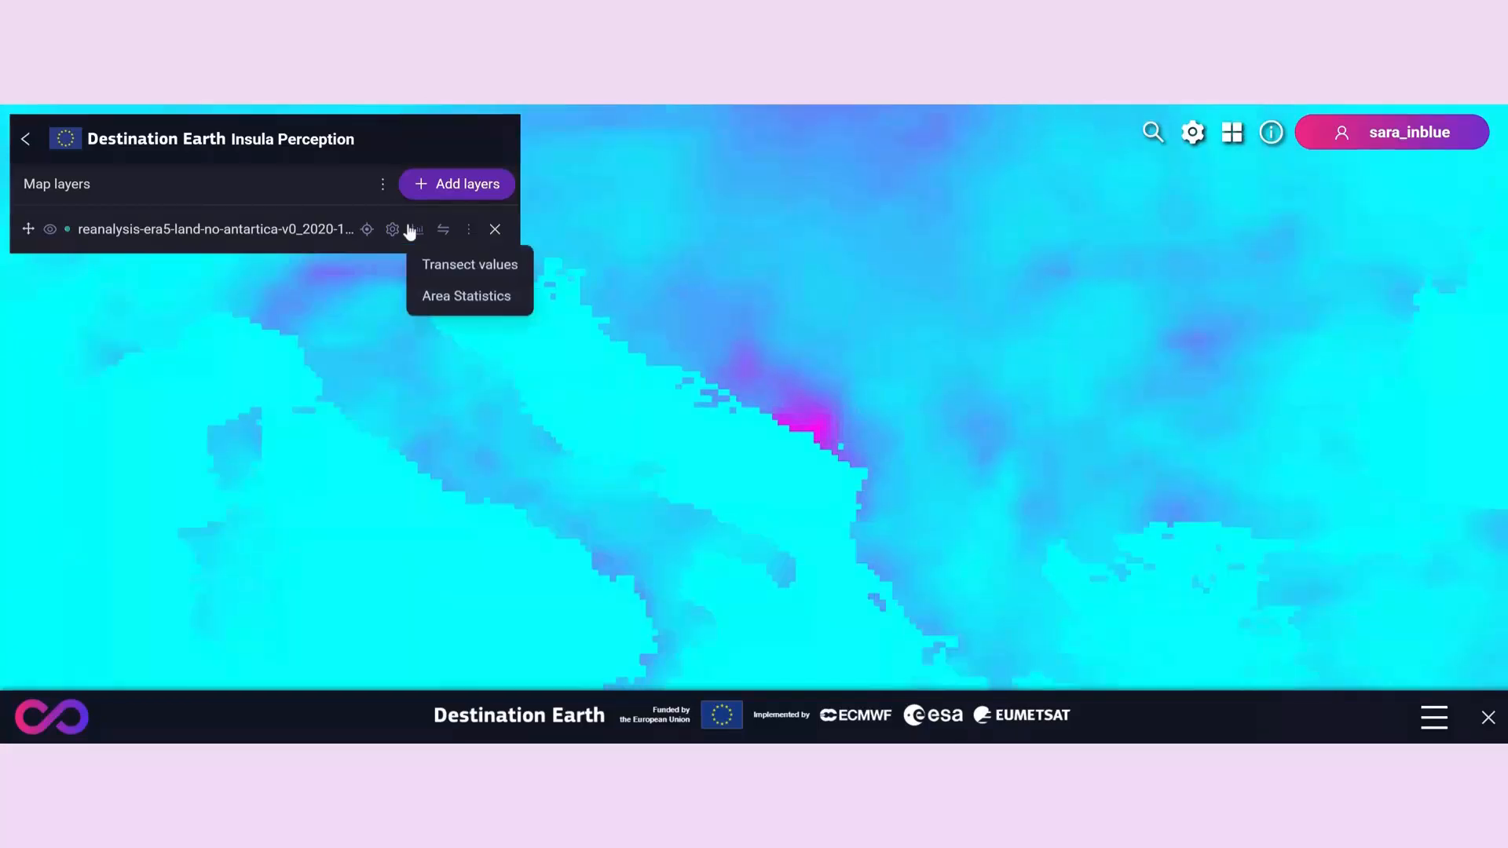
{"action": "left_click", "coordinate": [425, 297]}
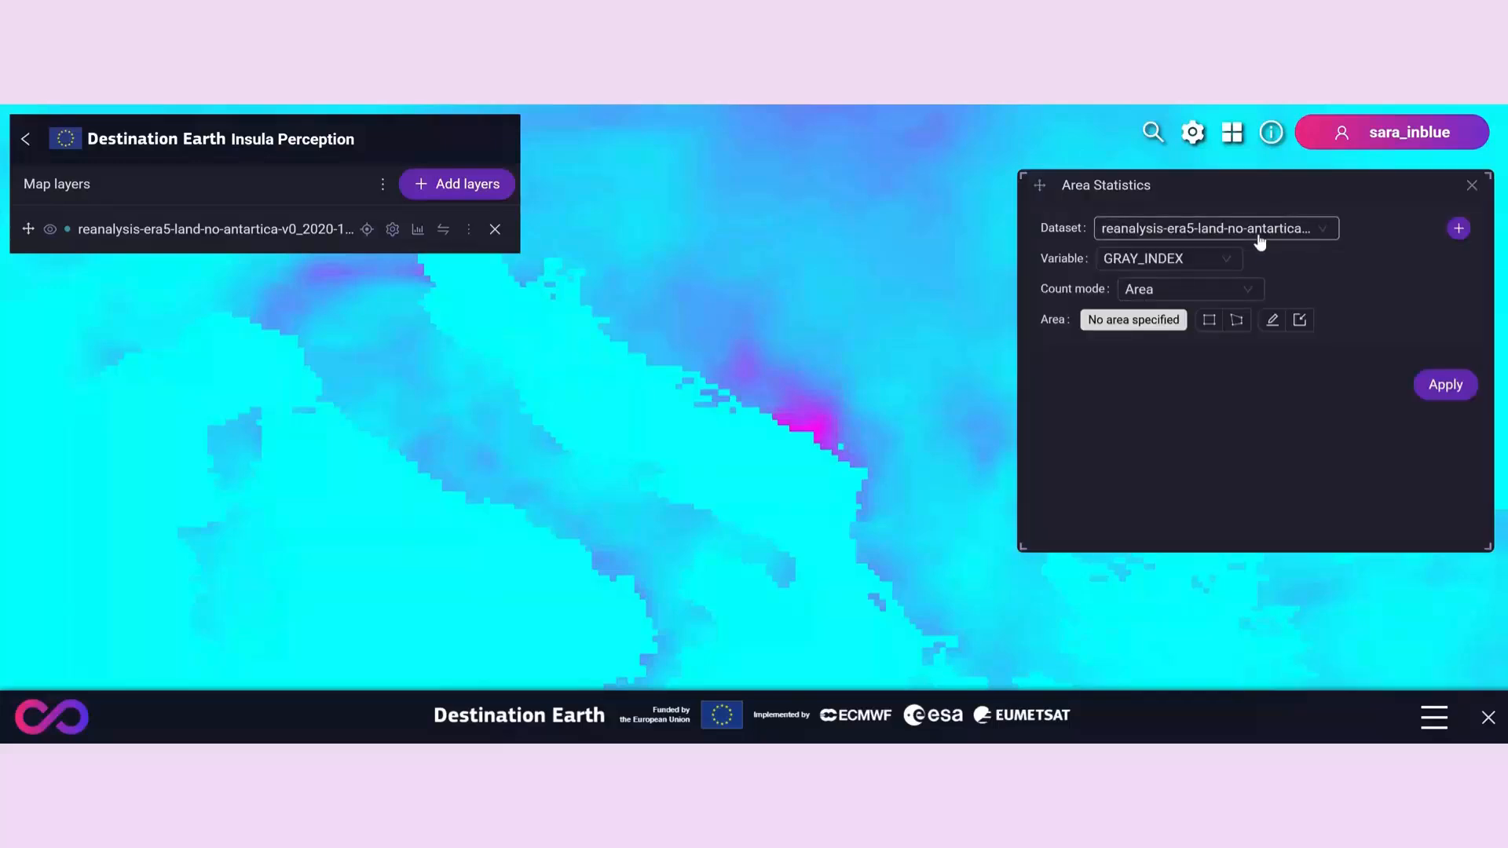
{"action": "left_click", "coordinate": [1225, 298]}
{"action": "left_click", "coordinate": [1199, 364]}
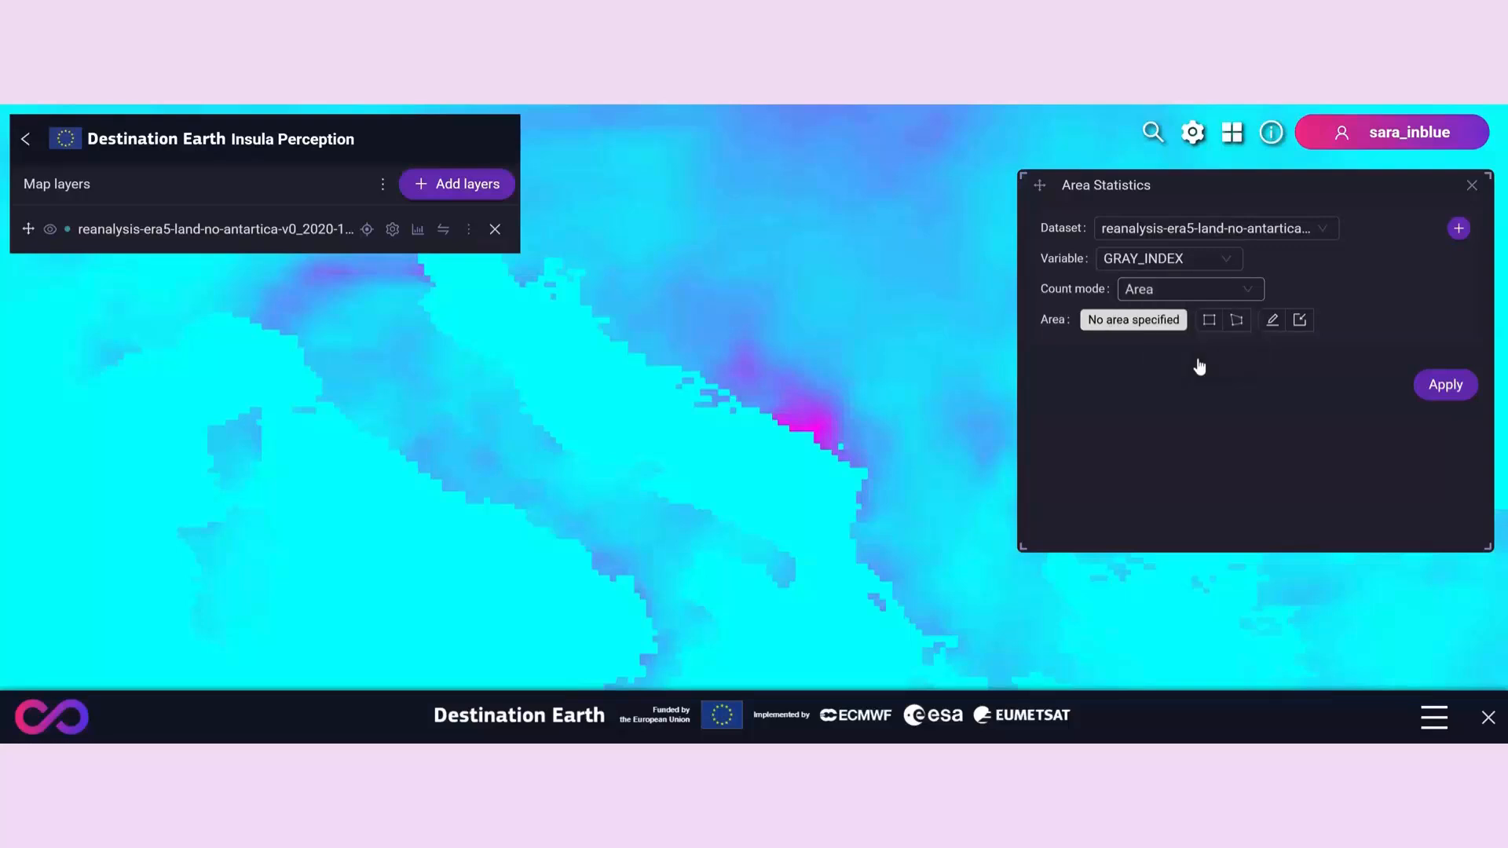
- Draw a four-cornered polygon over the magenta coastal hotspot and calculate its area statistics
{"action": "left_click", "coordinate": [1237, 321]}
{"action": "scroll", "coordinate": [867, 444], "scroll_direction": "up", "scroll_amount": 3}
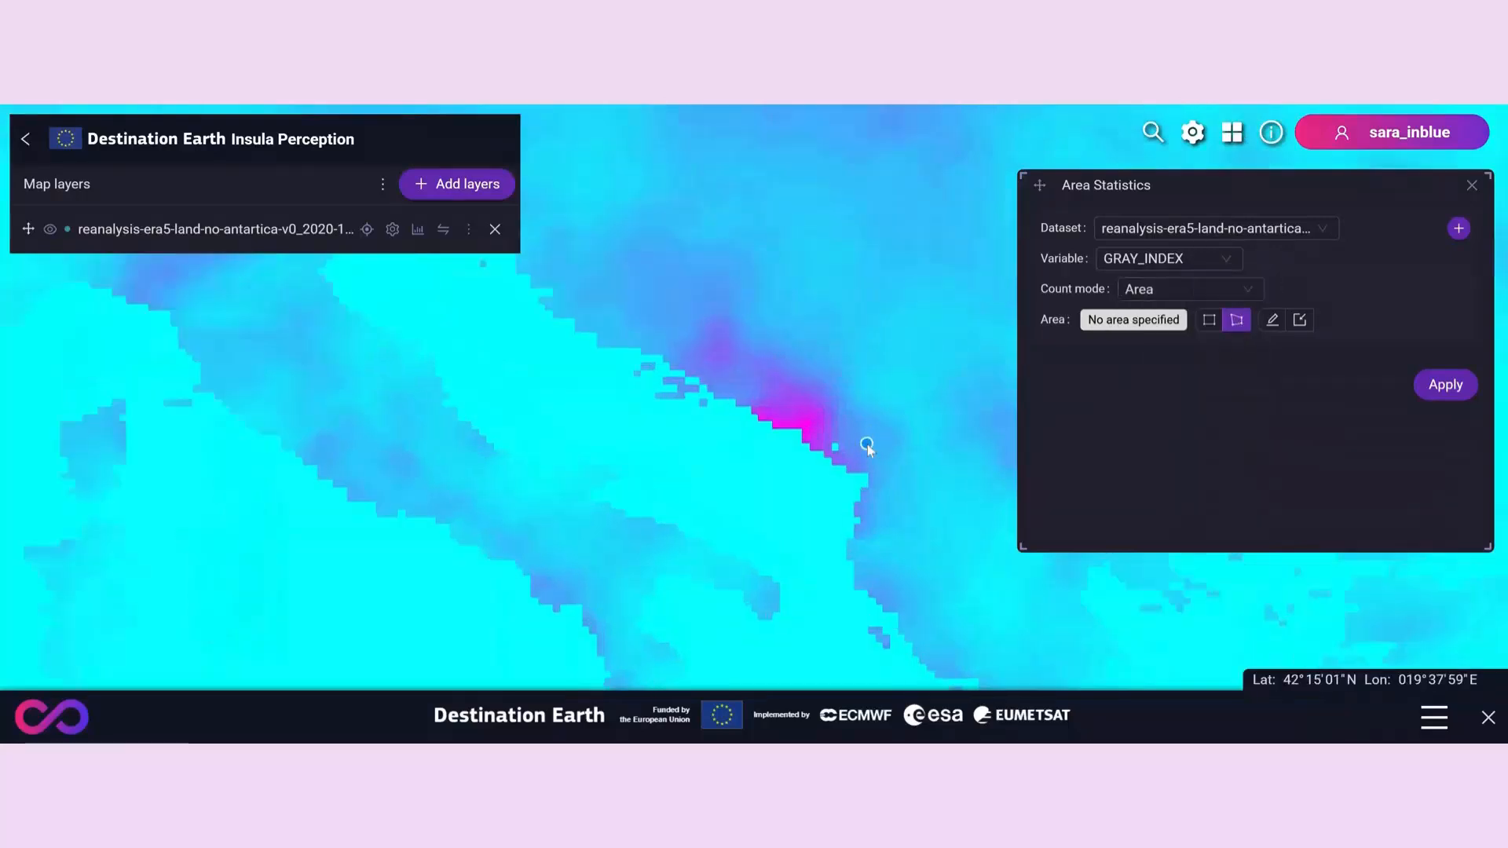
{"action": "left_click", "coordinate": [743, 346]}
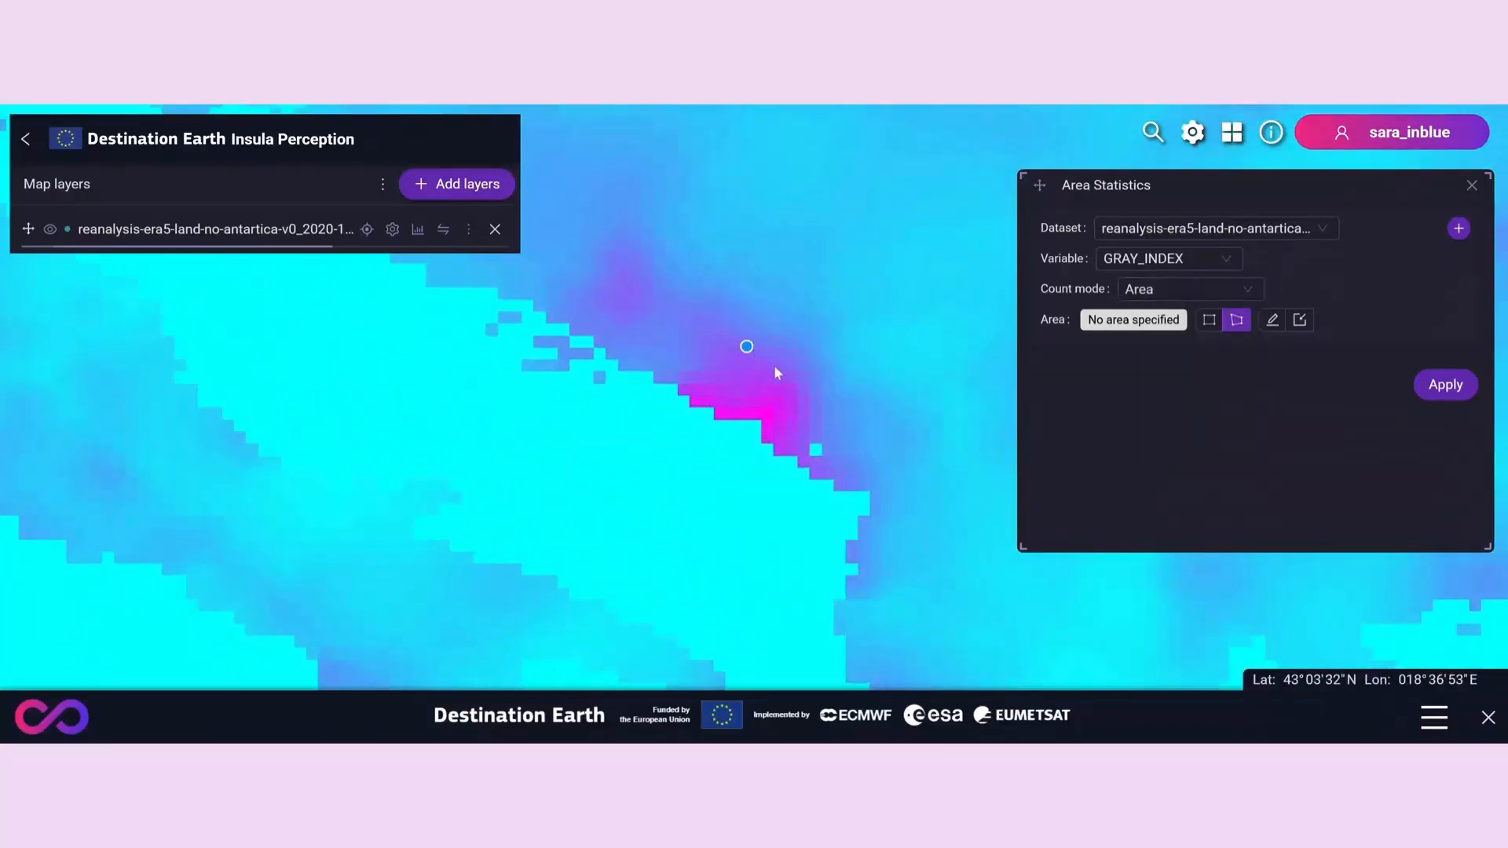
{"action": "left_click", "coordinate": [803, 387]}
{"action": "left_click", "coordinate": [780, 431]}
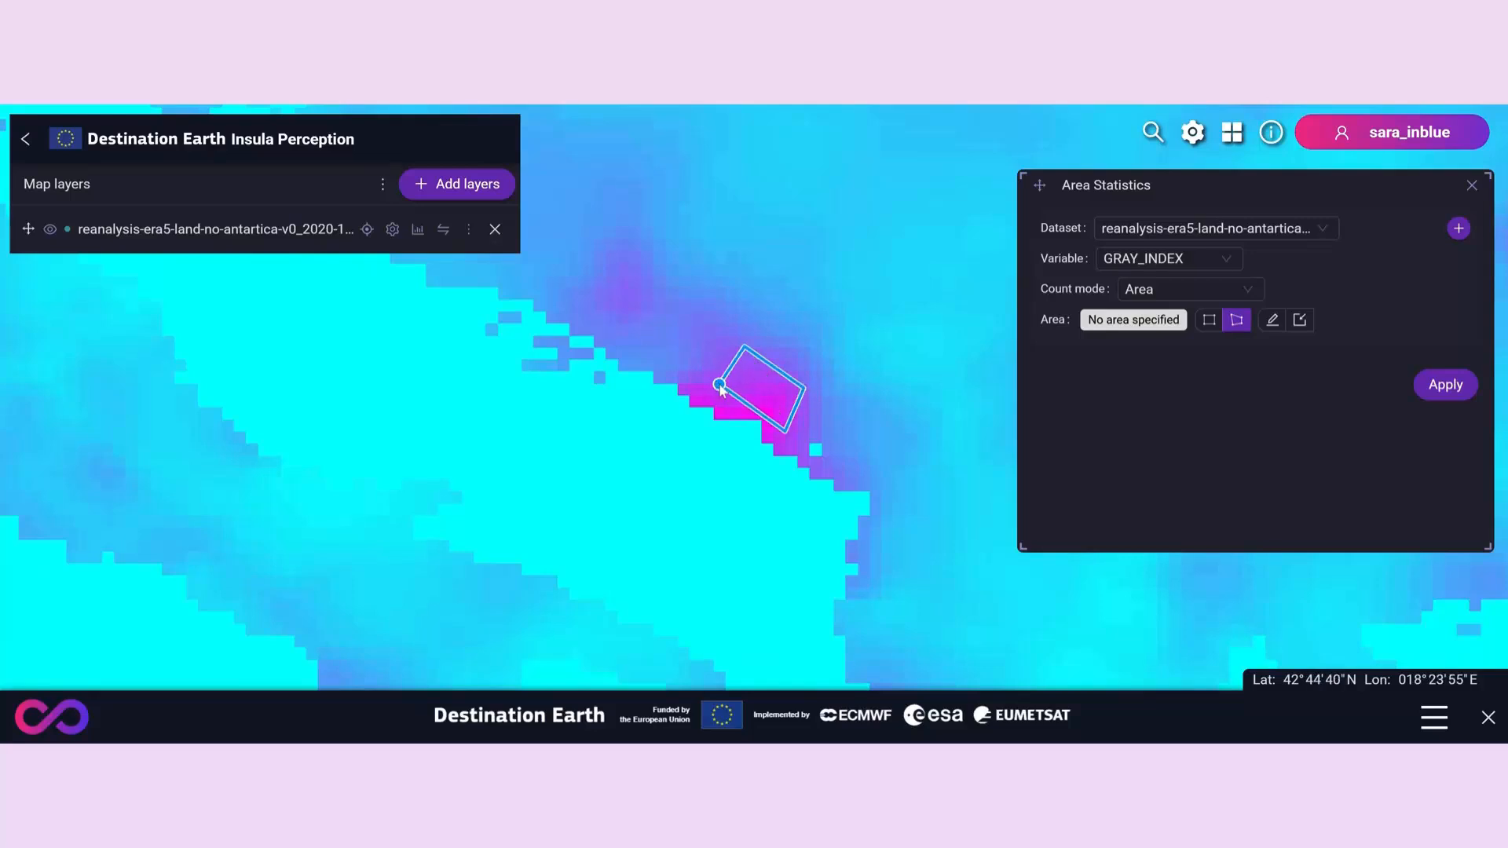
{"action": "double_click", "coordinate": [720, 385]}
{"action": "left_click", "coordinate": [1454, 388]}
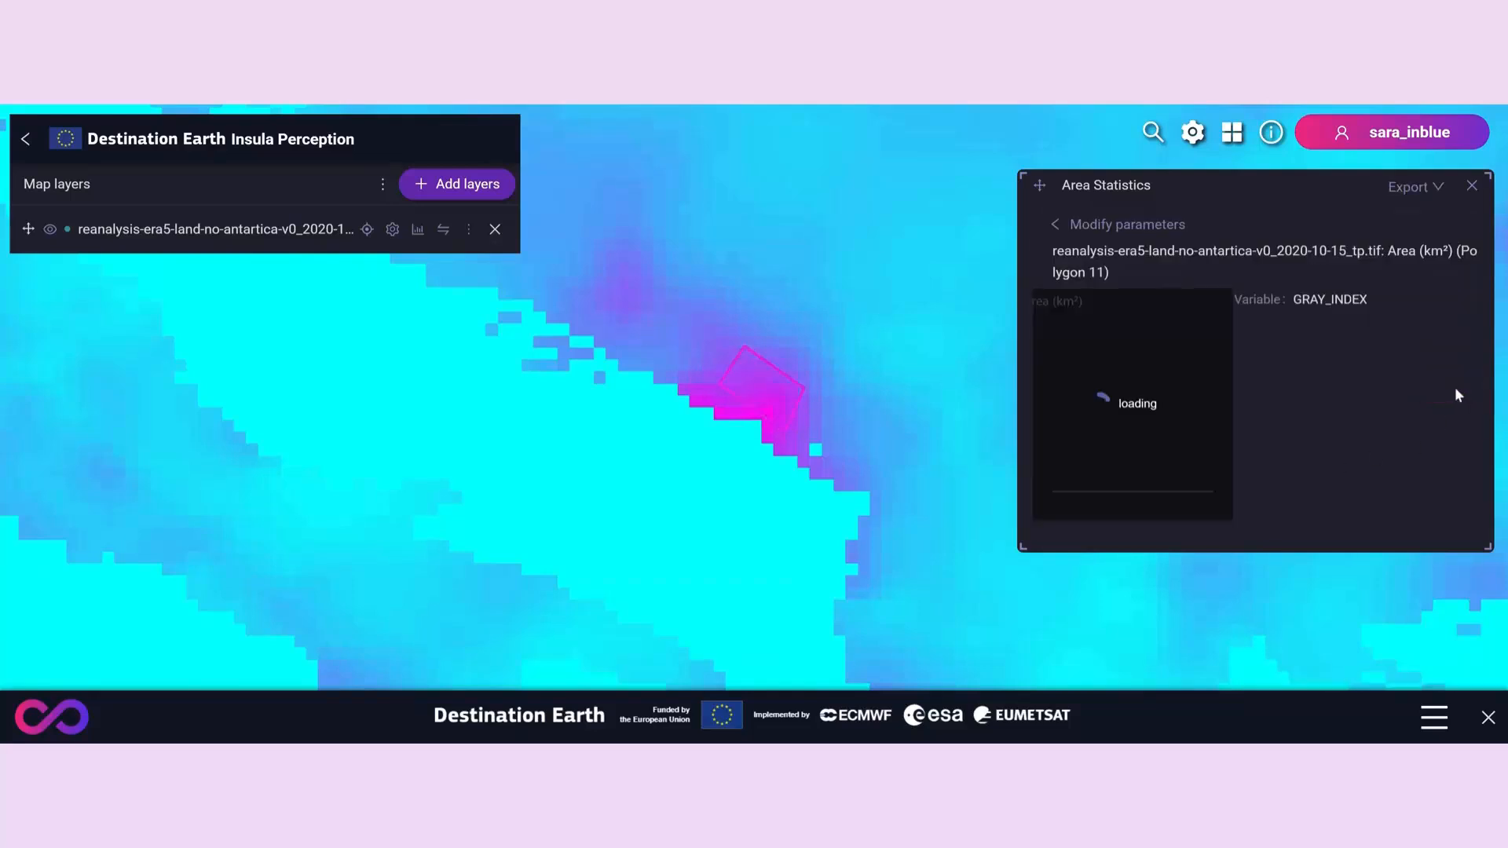
{"action": "mouse_move", "coordinate": [1101, 465]}
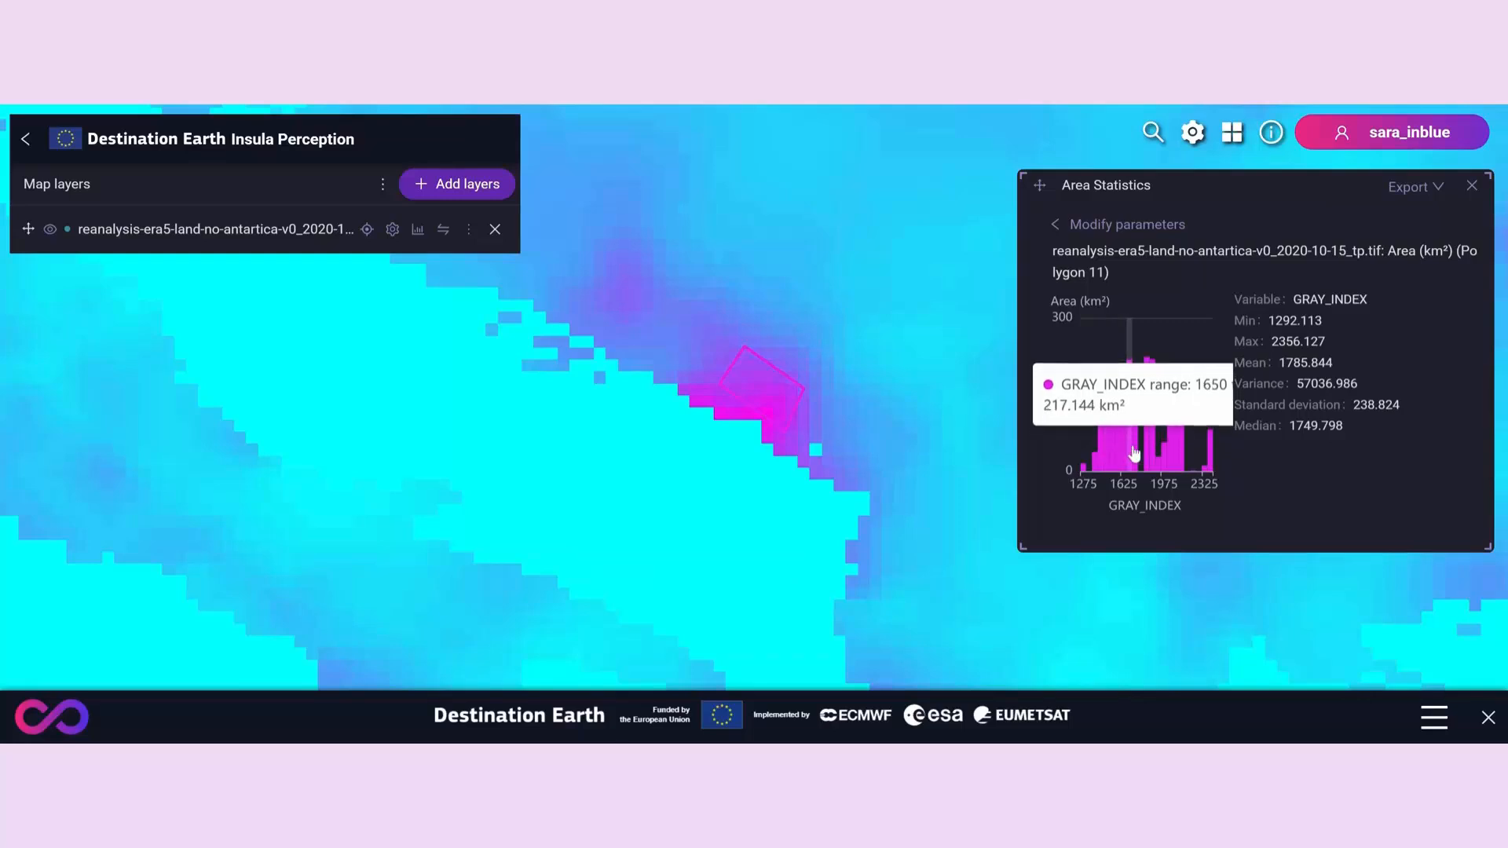
- Add a second dataset entry, redraw its area as a four-cornered polygon over the purple patch northwest of the hotspot, and calculate both areas' statistics
{"action": "left_click", "coordinate": [1068, 226]}
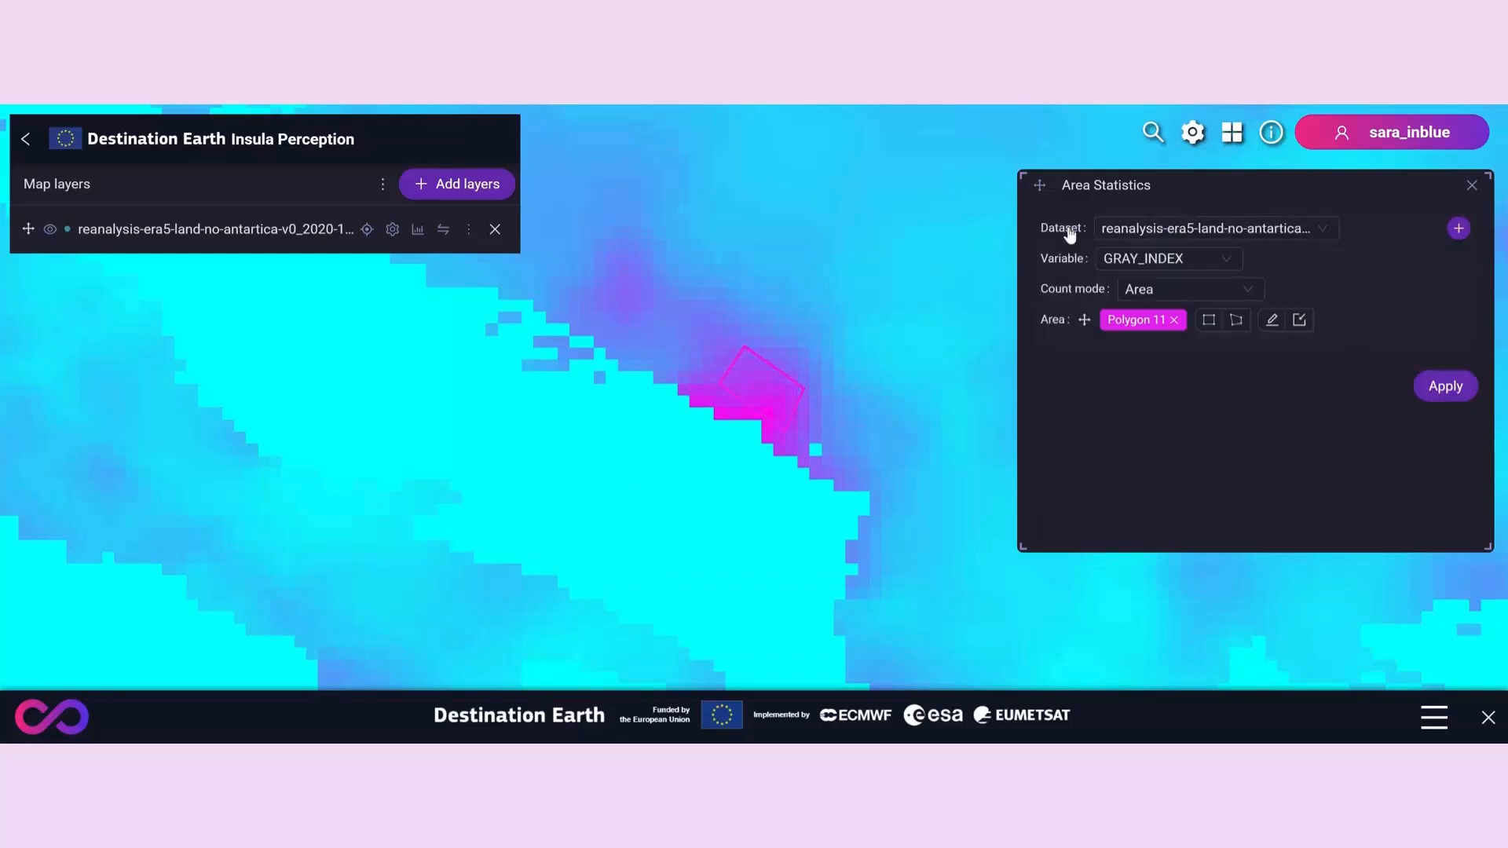
{"action": "left_click", "coordinate": [1458, 229]}
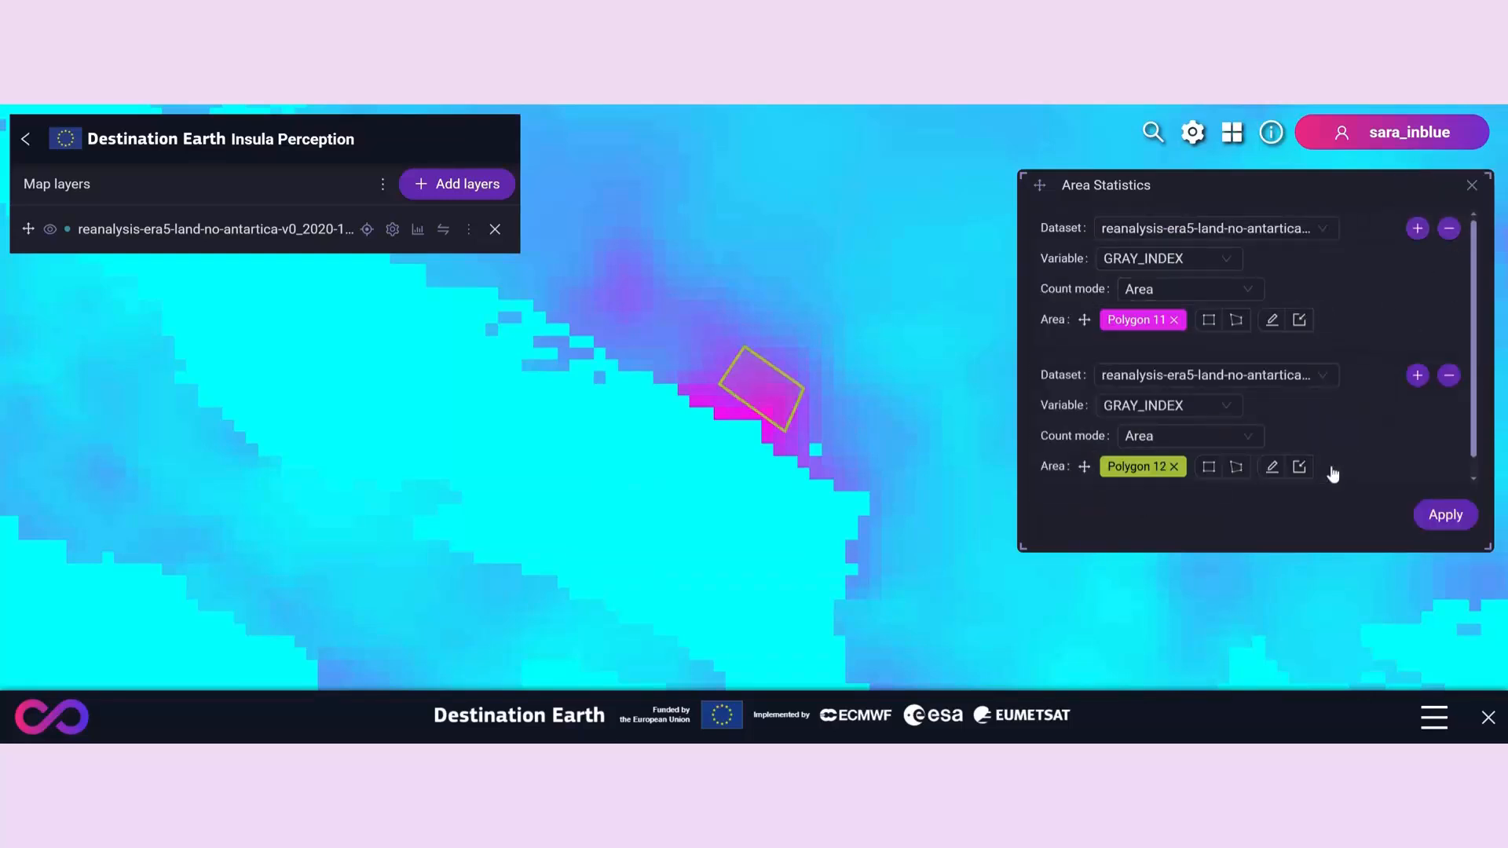
{"action": "left_click", "coordinate": [1237, 471]}
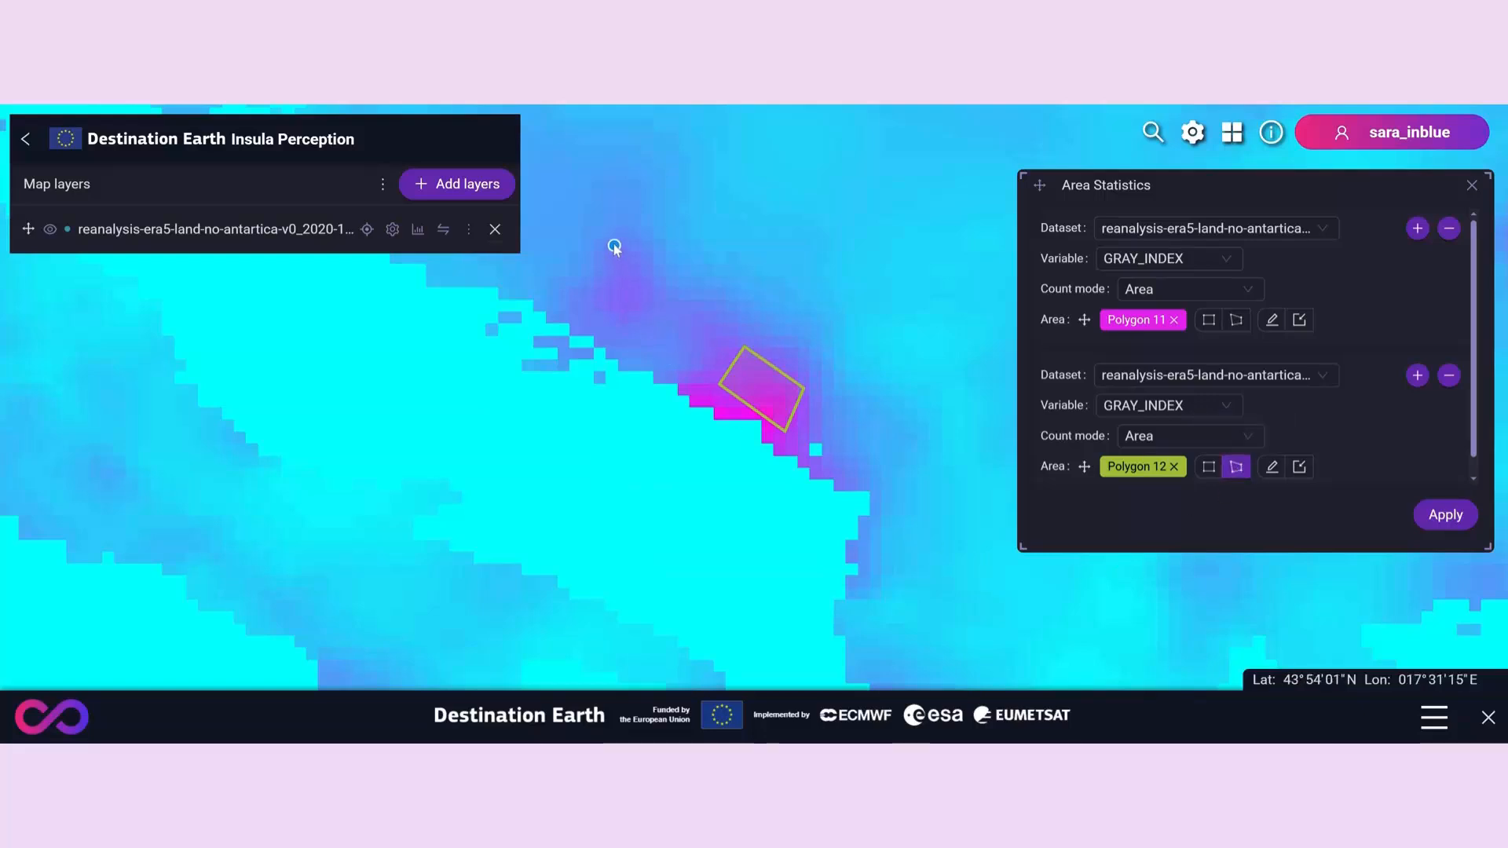
{"action": "left_click", "coordinate": [613, 241]}
{"action": "left_click", "coordinate": [667, 286]}
{"action": "left_click", "coordinate": [625, 321]}
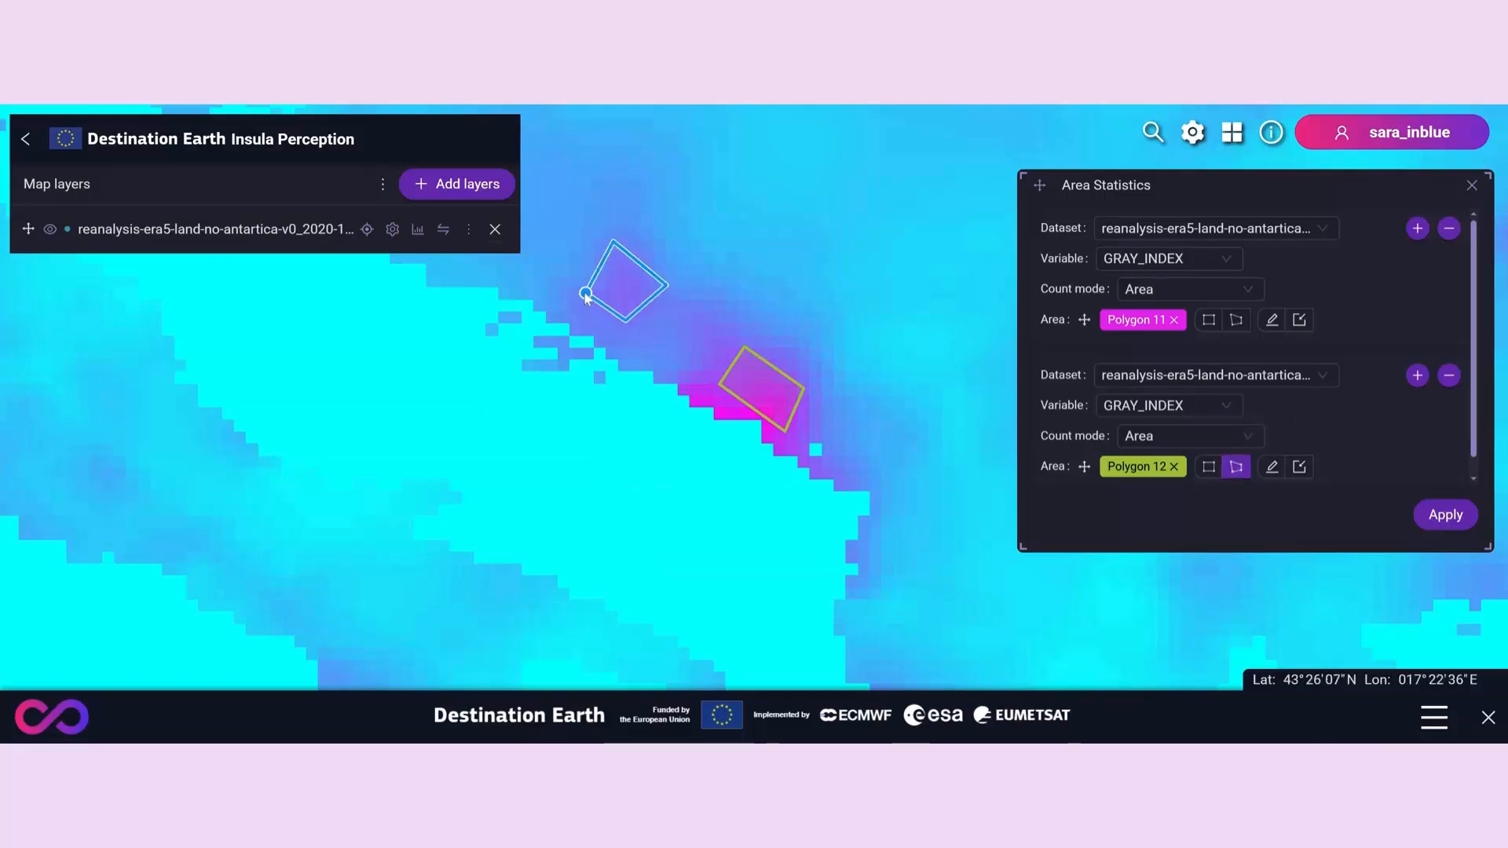
{"action": "double_click", "coordinate": [583, 292]}
{"action": "left_click", "coordinate": [1444, 514]}
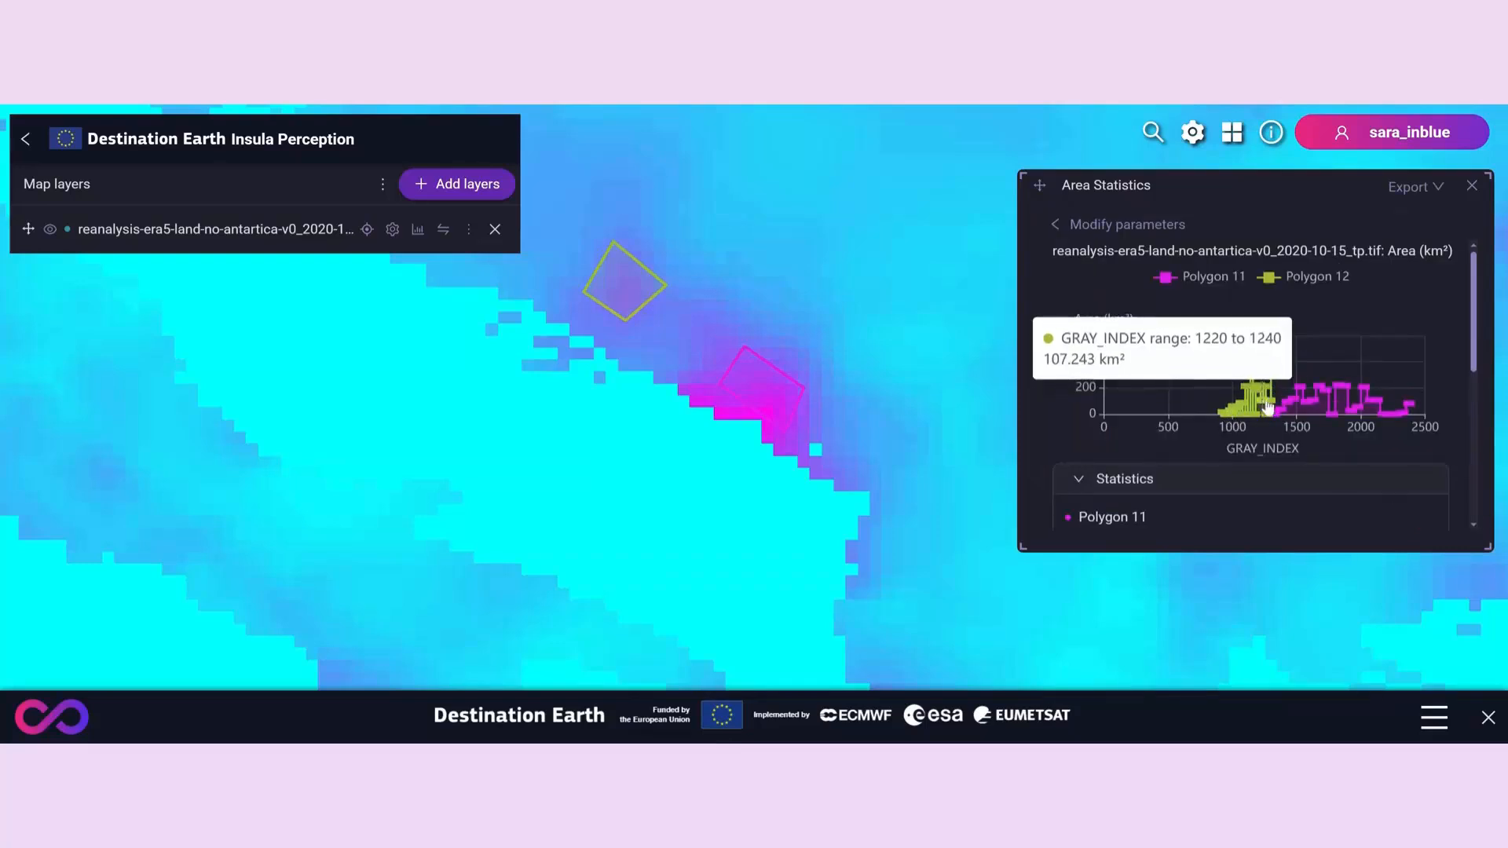
- Examine the histogram and the statistics of both polygons, and close Area Statistics
{"action": "mouse_move", "coordinate": [1360, 405]}
{"action": "scroll", "coordinate": [1361, 416], "scroll_direction": "down", "scroll_amount": 1}
{"action": "scroll", "coordinate": [1361, 416], "scroll_direction": "down", "scroll_amount": 2}
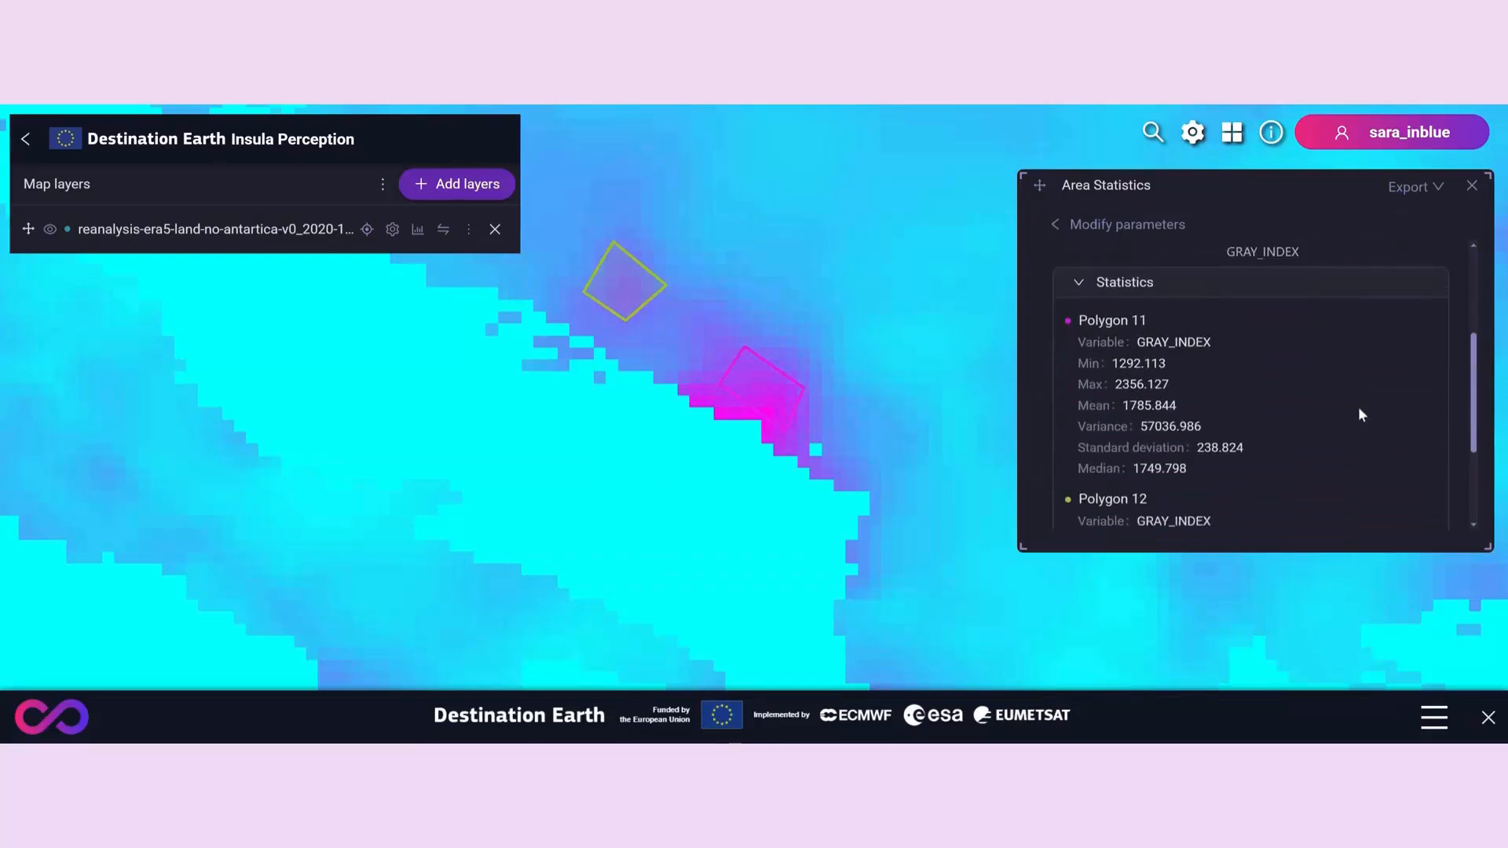
{"action": "scroll", "coordinate": [1360, 416], "scroll_direction": "down", "scroll_amount": 3}
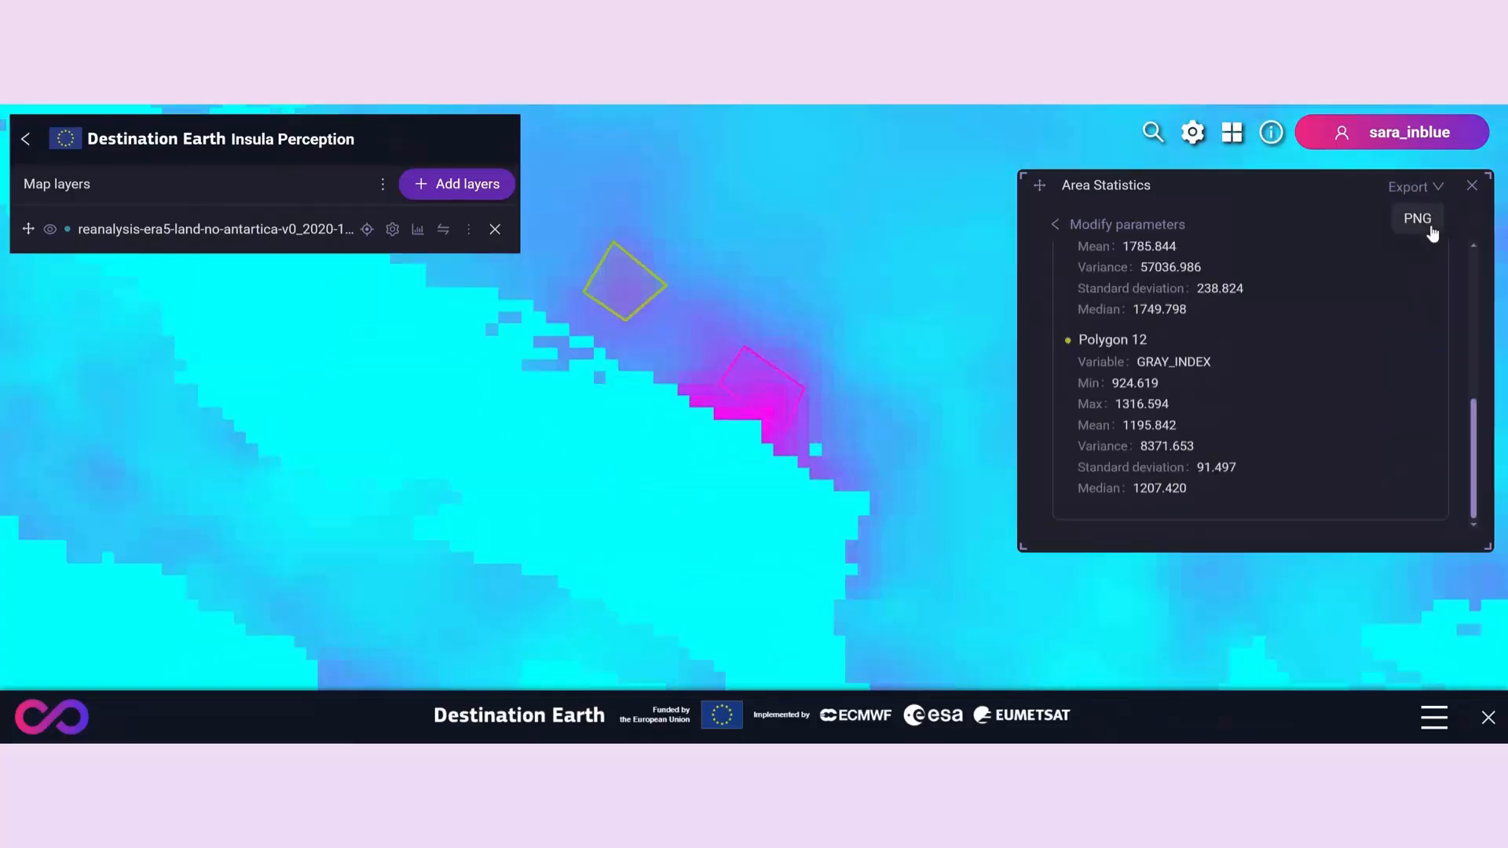
{"action": "left_click", "coordinate": [1472, 191]}
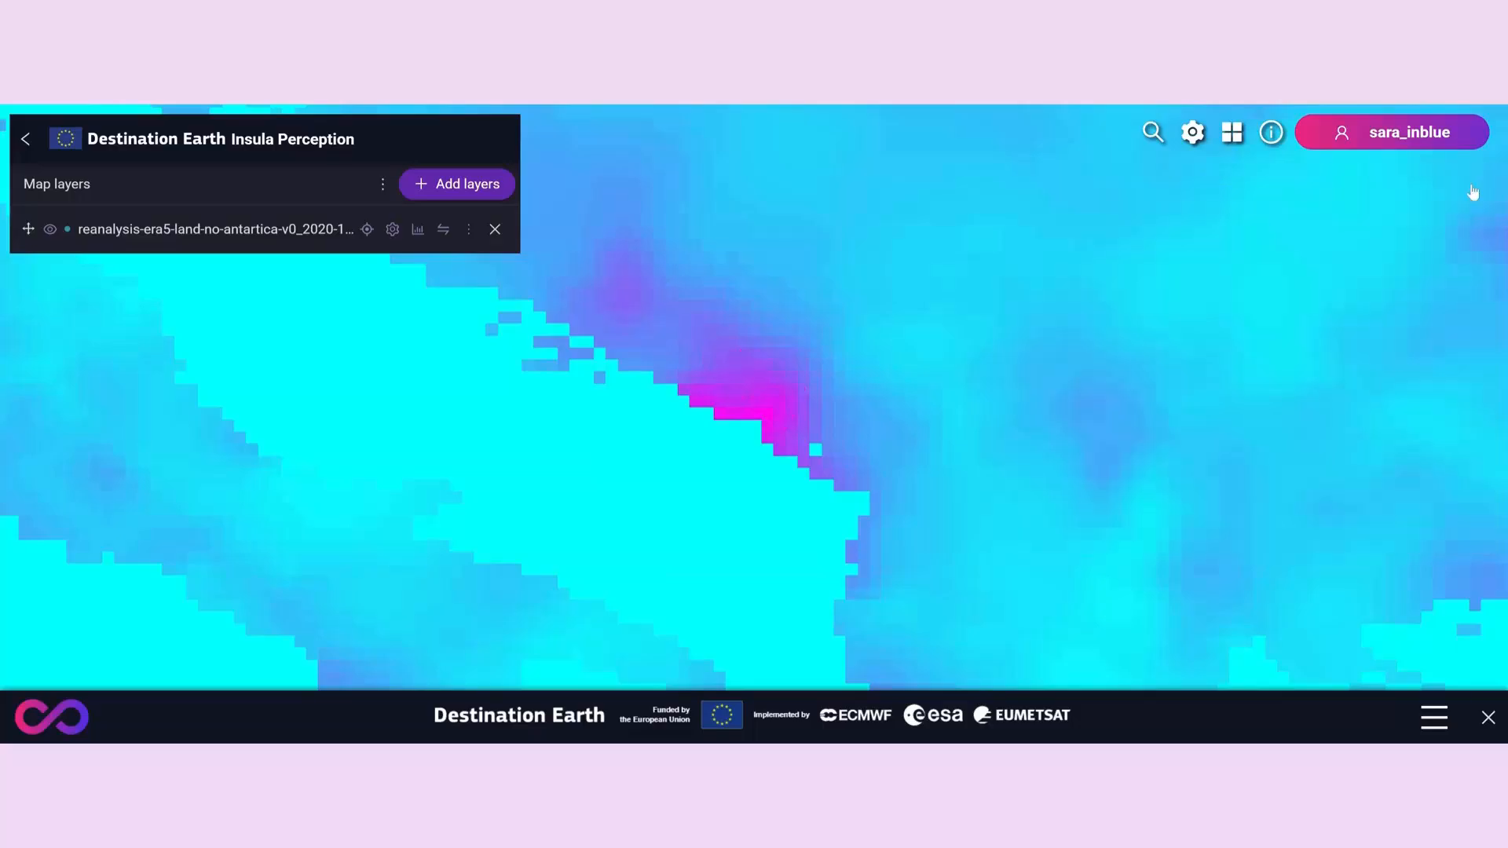